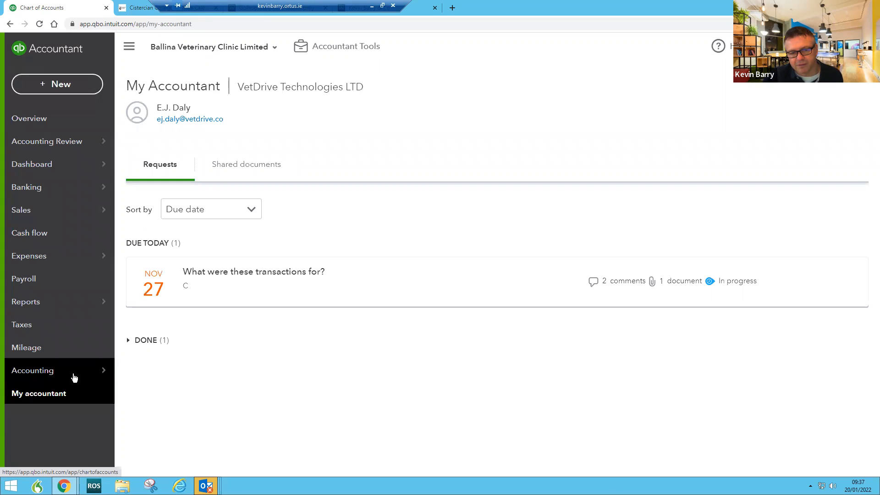
Step: Open the reconciliation history by account for the Bank Current Account
click(74, 377)
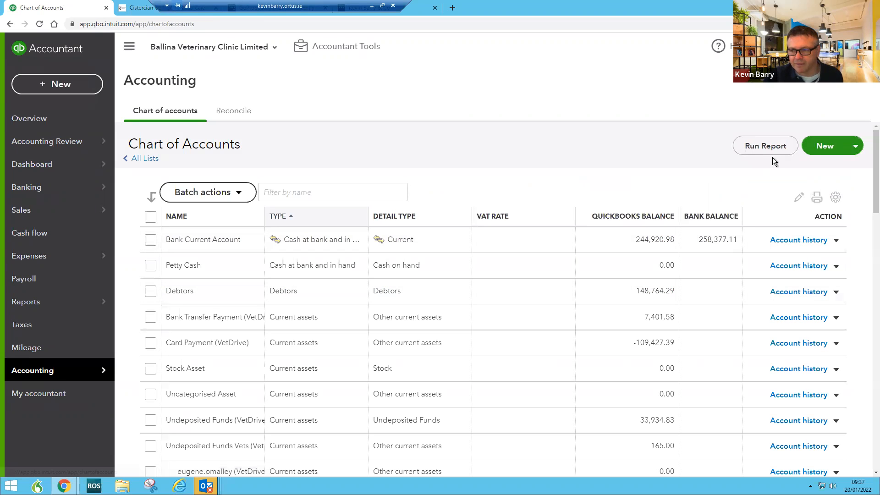
mouse_move(98, 371)
click(136, 393)
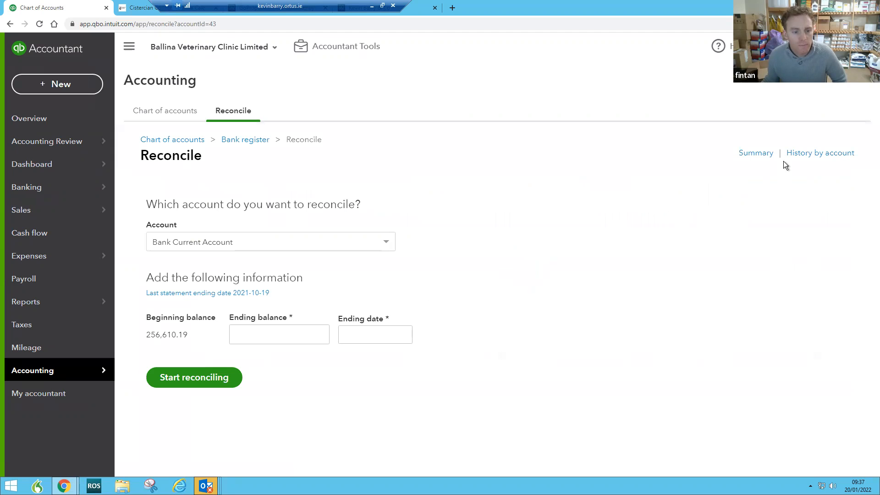
click(821, 153)
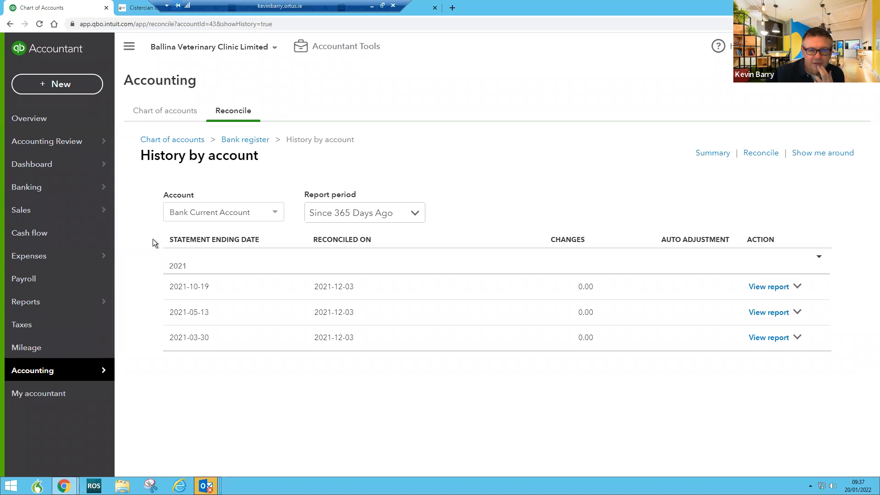
Step: View the business overview dashboard, and reopen the Bank Current Account's reconciliation history
click(38, 169)
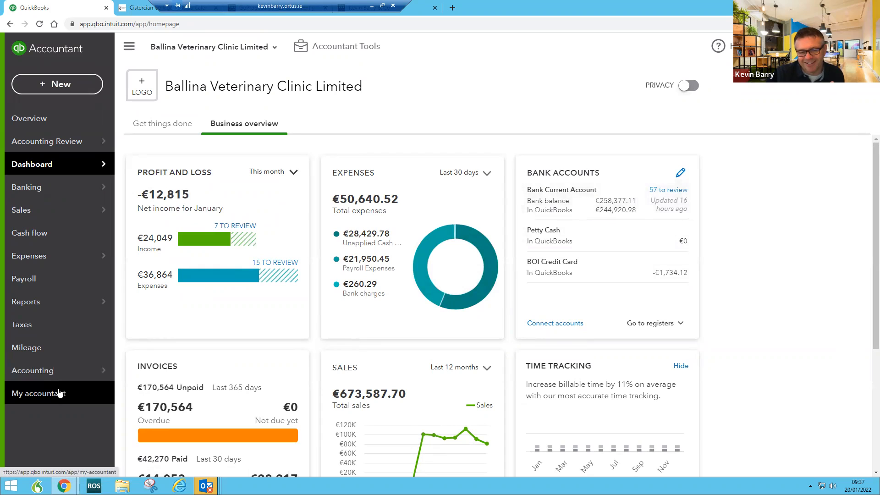
mouse_move(34, 367)
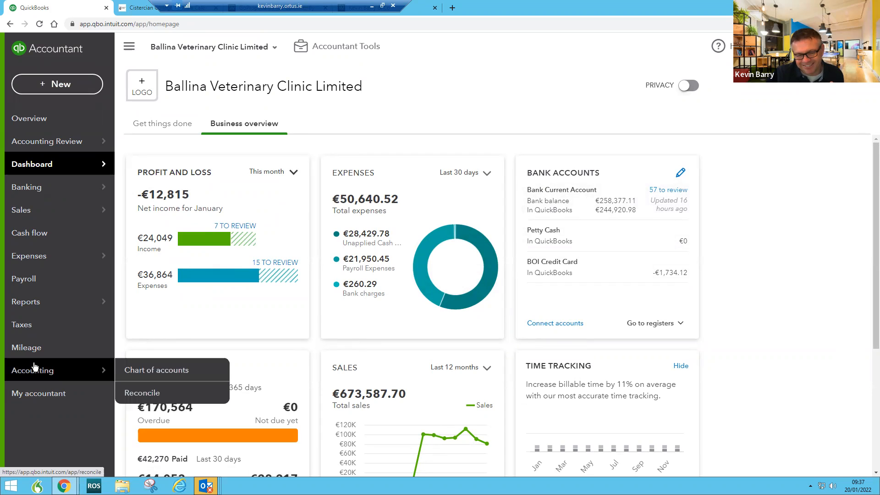
click(141, 398)
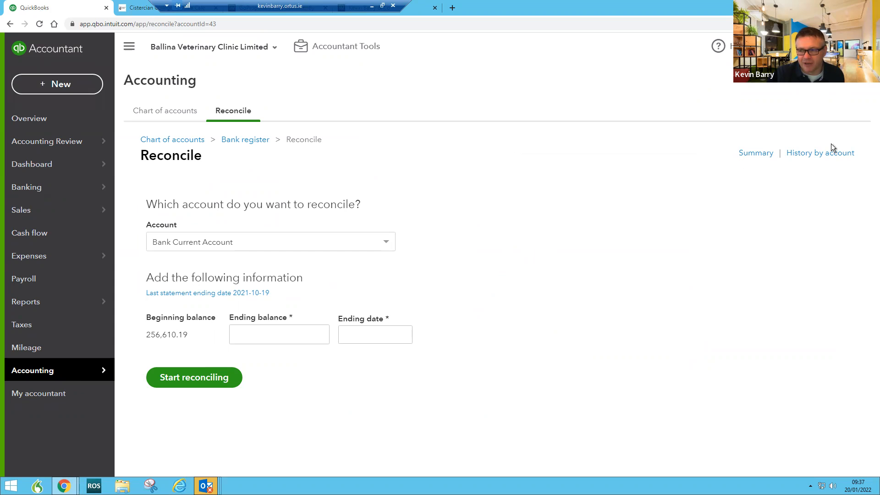
click(819, 156)
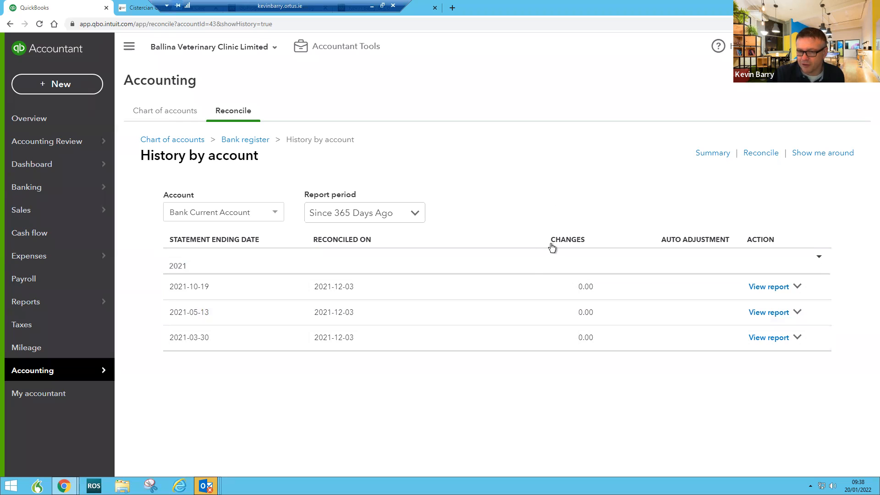
Step: Open the reconciliation report for the statement ending 2021-10-19 and examine its beginning balance, cleared payments and cleared deposits
click(764, 287)
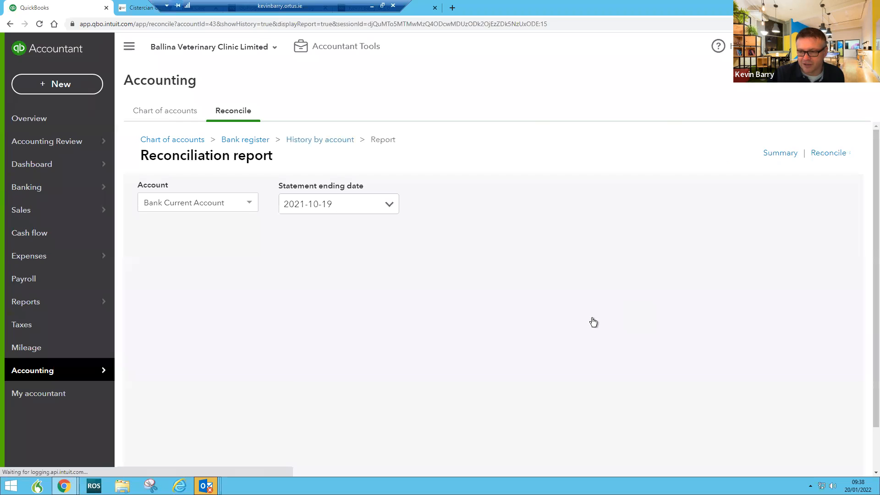
scroll(504, 344, down, 1)
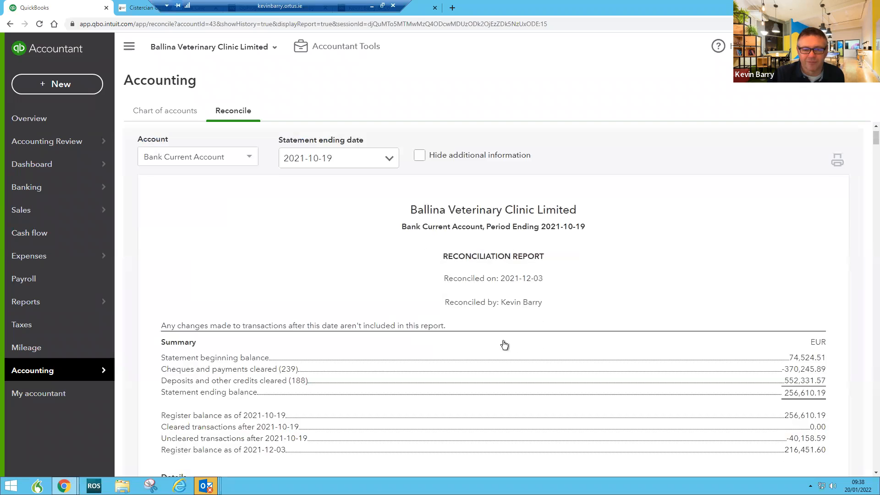
scroll(504, 345, down, 3)
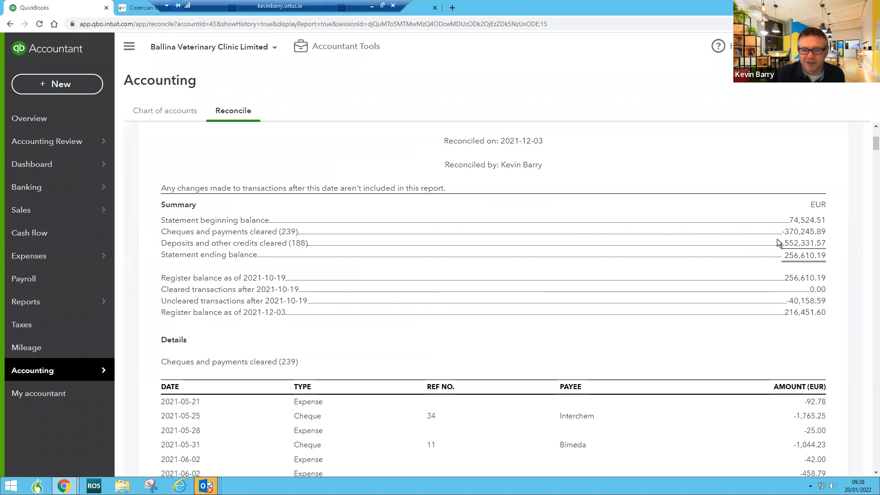
drag(788, 222, 826, 221)
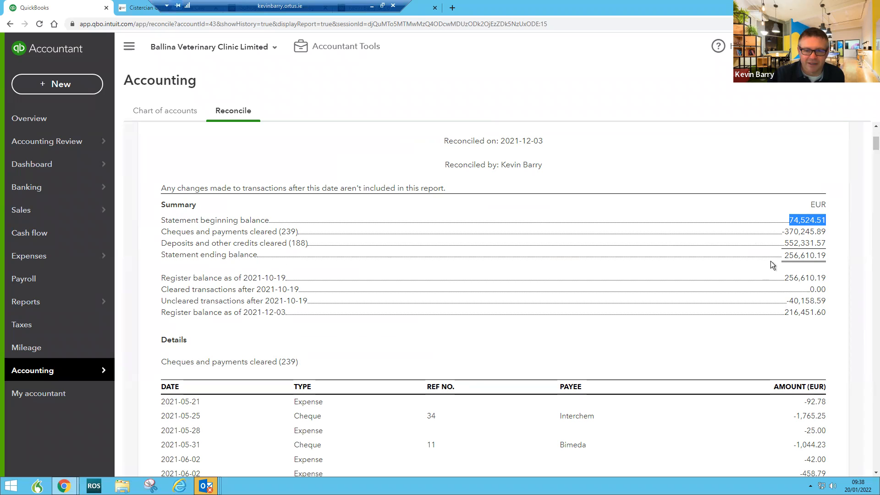
drag(784, 259, 824, 244)
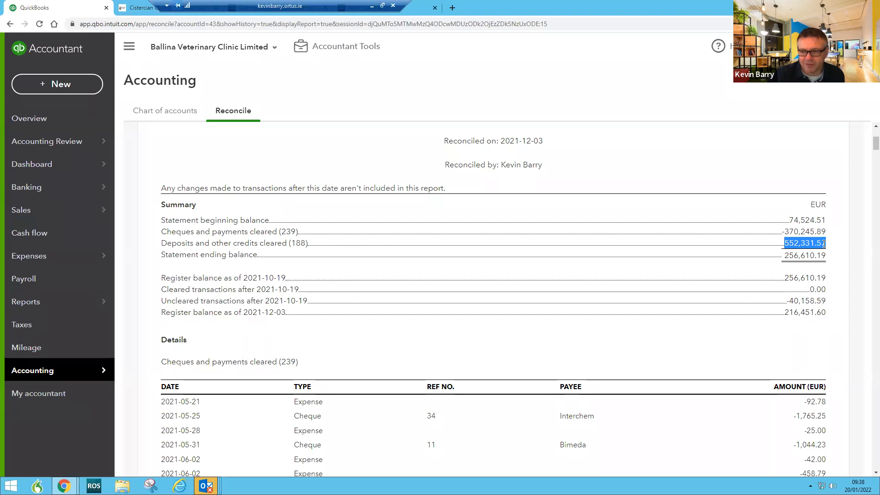
drag(788, 232, 825, 231)
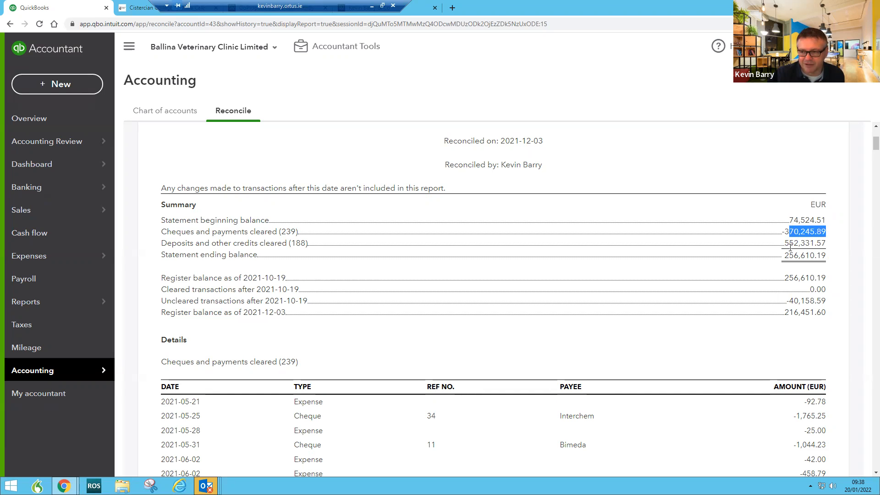
Step: Review the cleared cheques and payments listed in the reconciliation report's details
scroll(795, 290, down, 5)
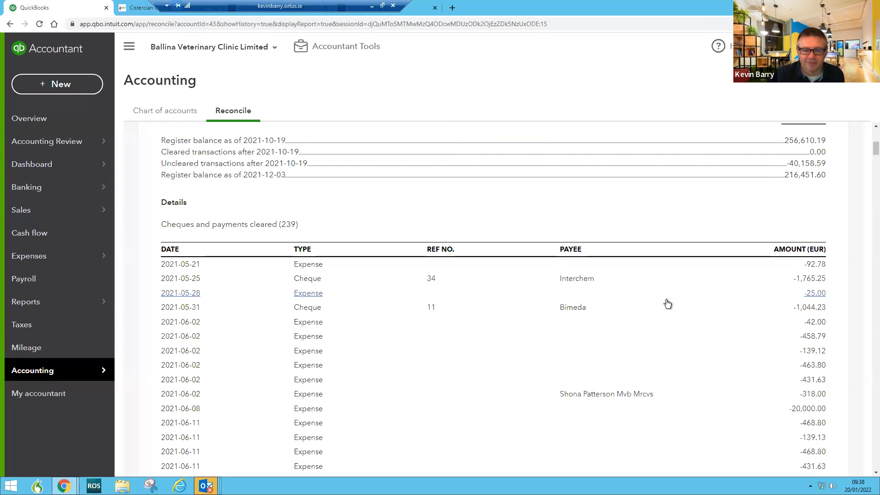
scroll(403, 360, down, 10)
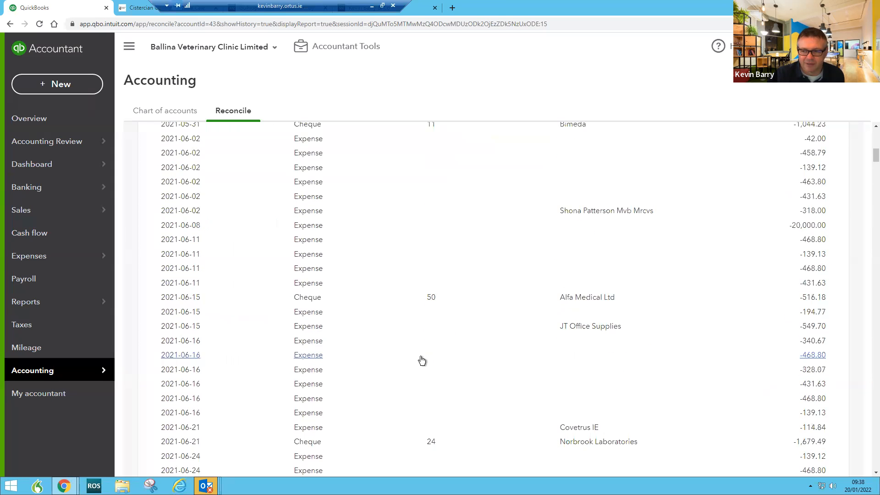
scroll(424, 370, down, 20)
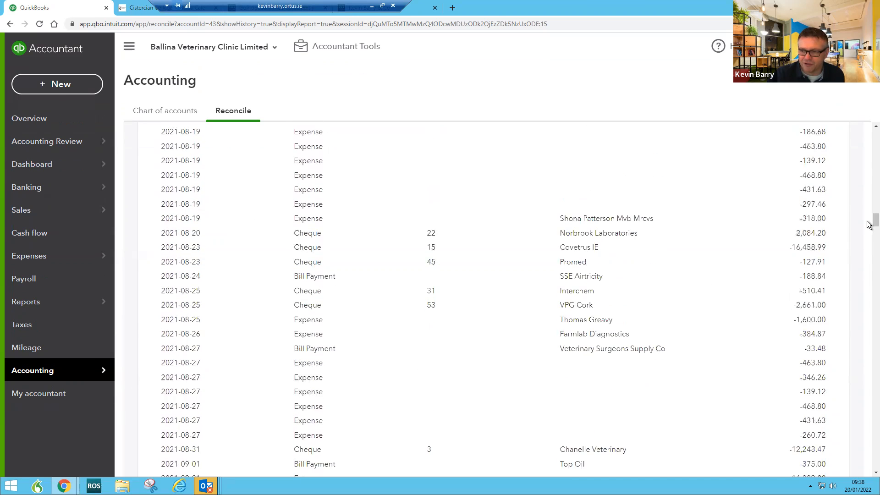
drag(874, 225, 766, 204)
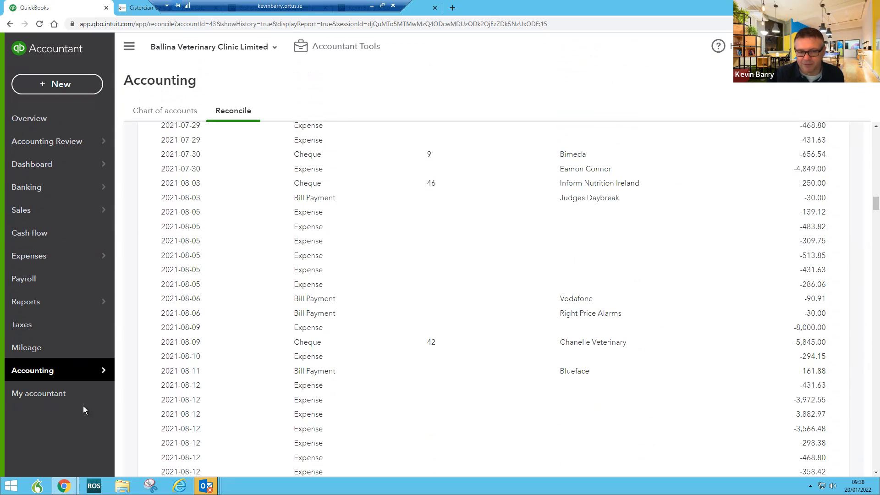
Step: Return to the Bank Current Account's reconcile form and go to its ending balance entry
mouse_move(92, 374)
click(133, 400)
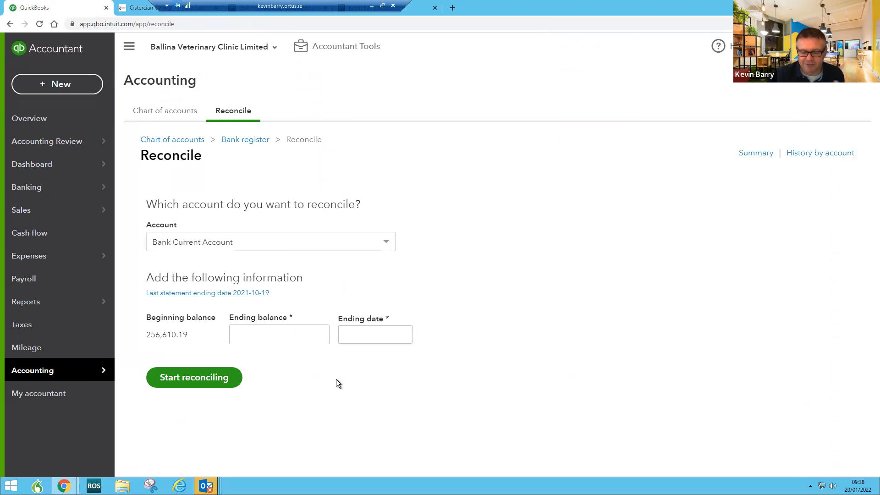
click(234, 339)
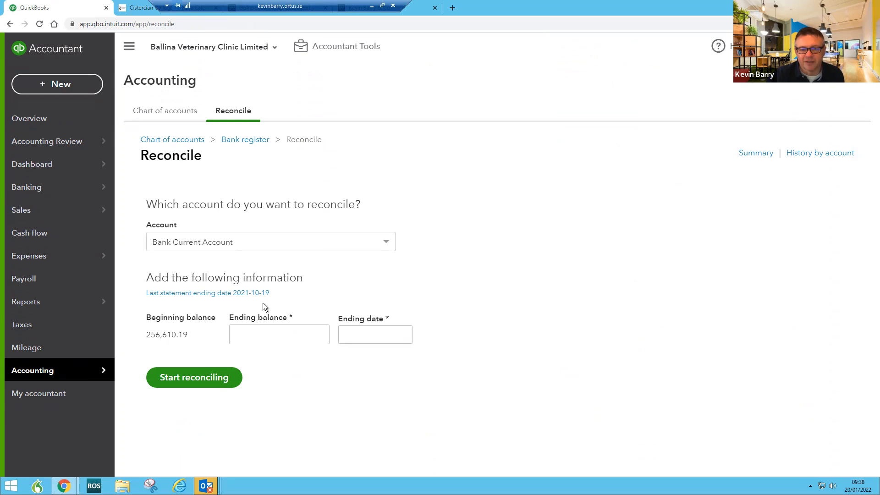
Step: Download the "company bank statements oct nov" file from the documents shared with the accountant
click(64, 394)
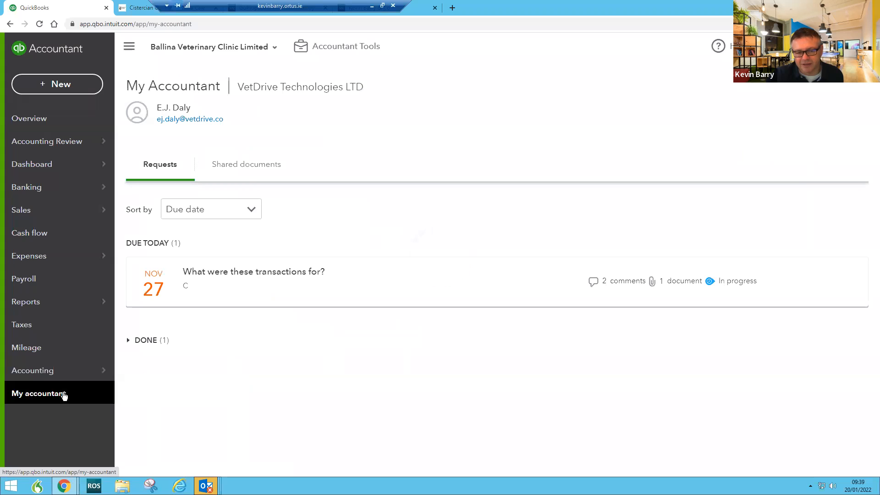
click(243, 169)
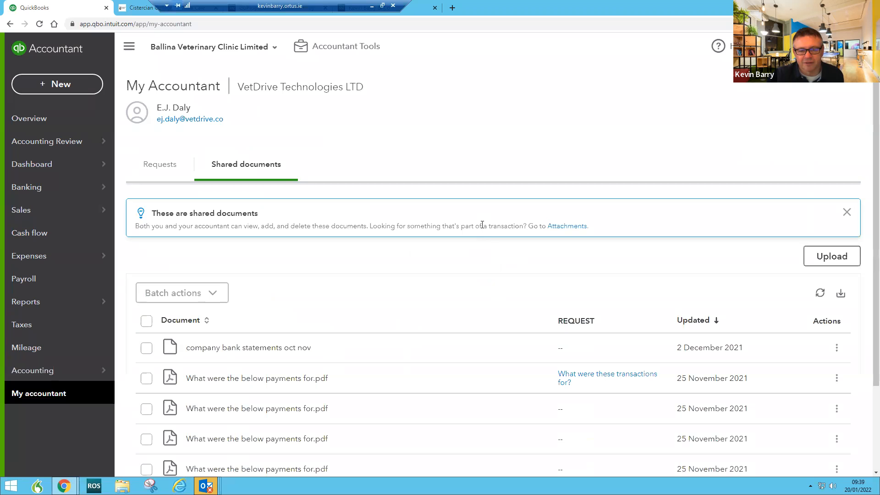
scroll(483, 244, down, 1)
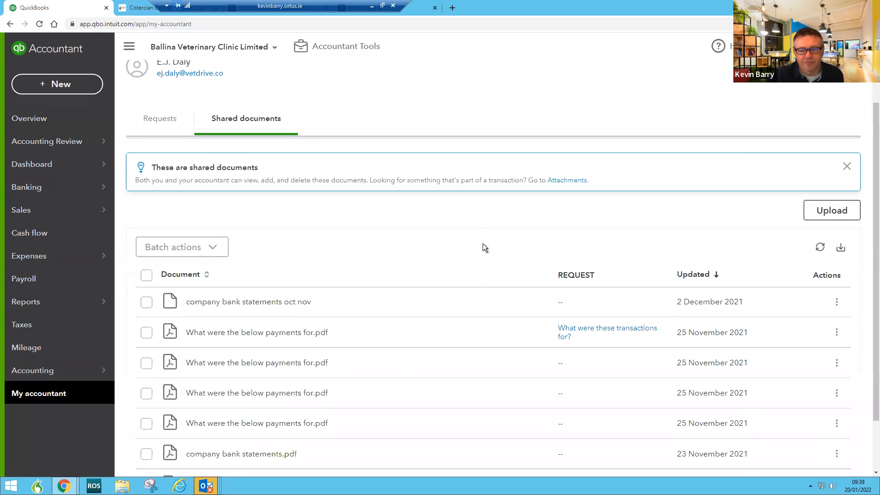
click(226, 303)
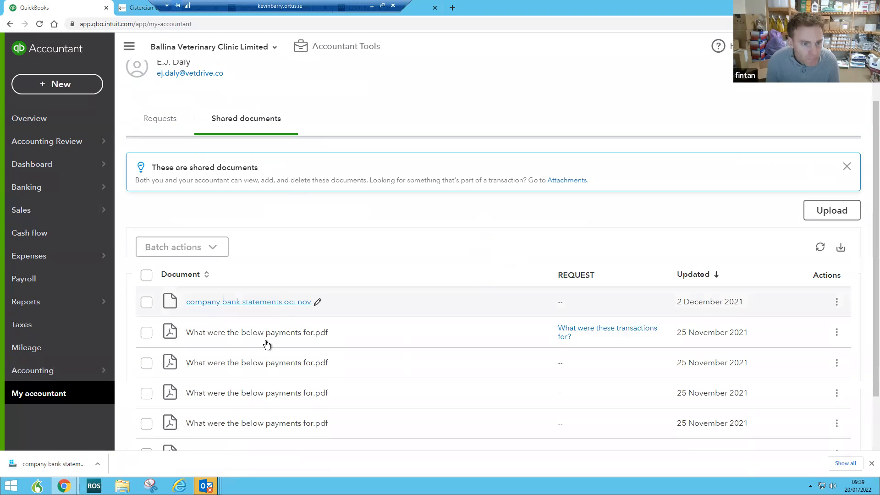
Step: Try to open the downloaded "company bank statements oct nov" file
click(83, 461)
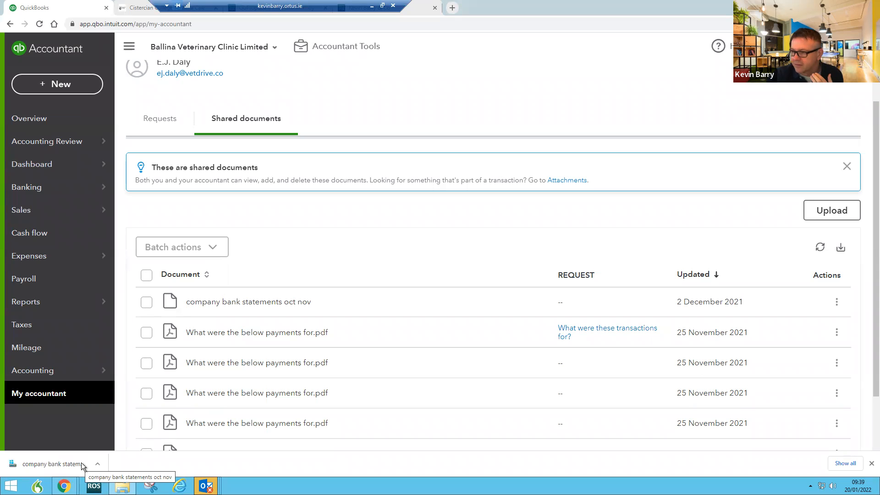
click(81, 463)
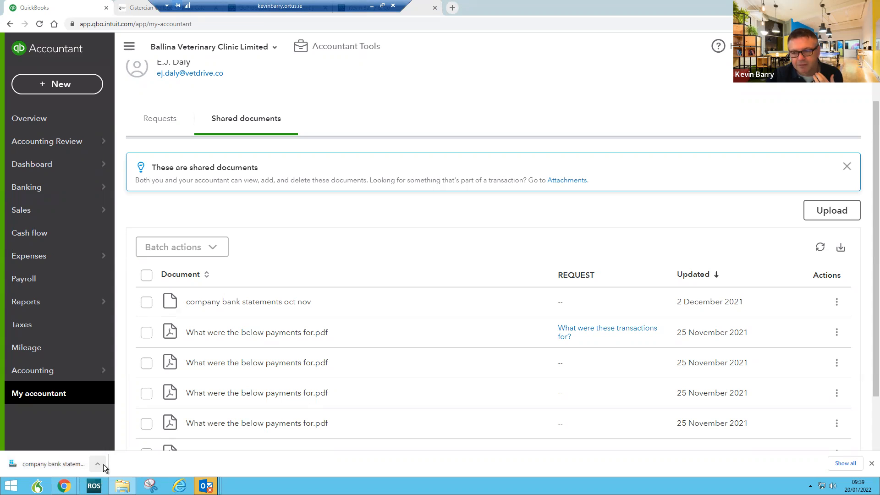
click(98, 464)
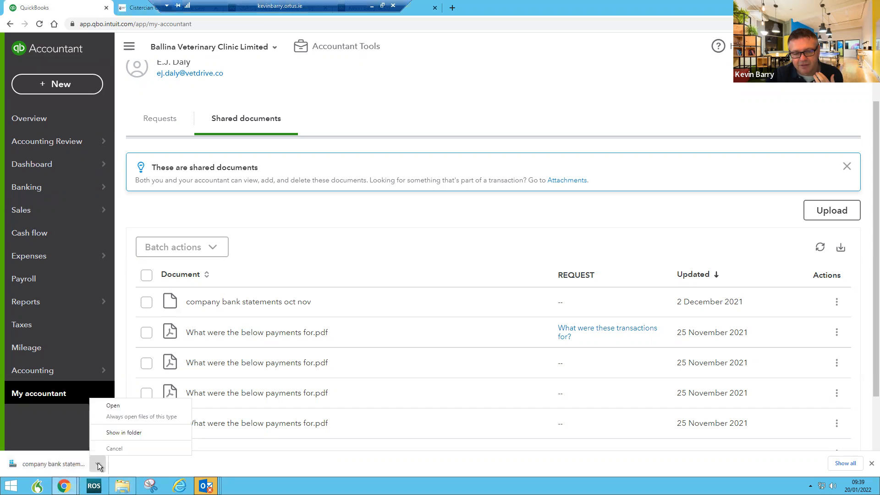
click(114, 405)
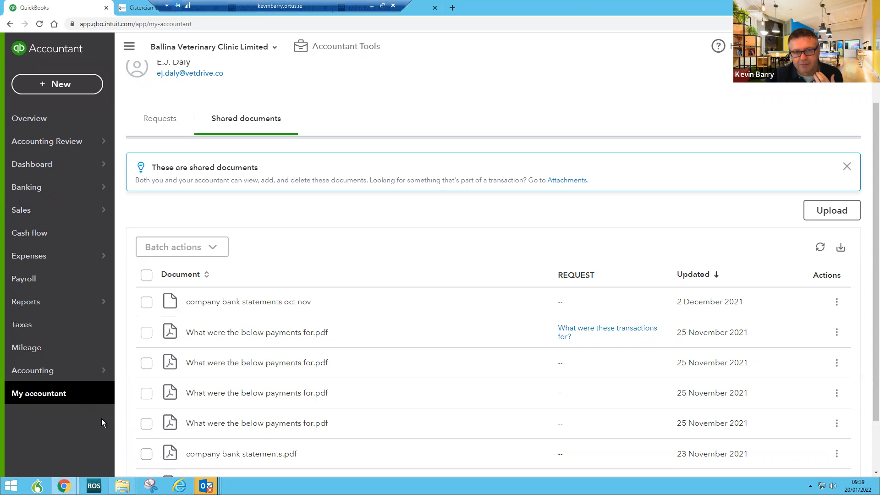
Step: Move the remote session bar off the browser tabs, then download "company bank statements oct nov" again and try to open it
drag(299, 7, 559, 15)
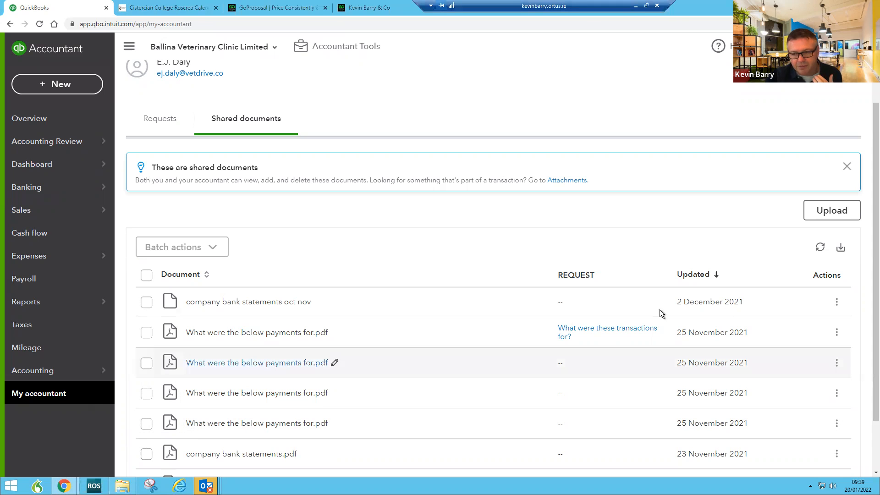
click(270, 304)
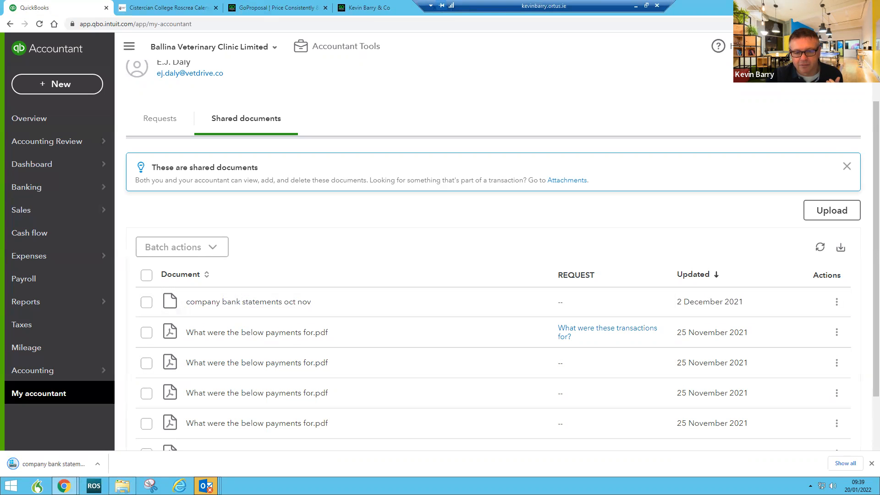
click(52, 464)
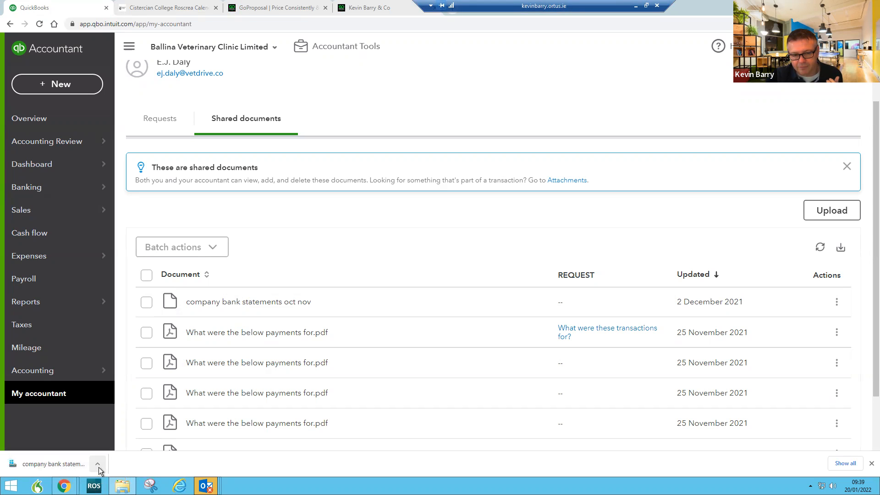
click(59, 465)
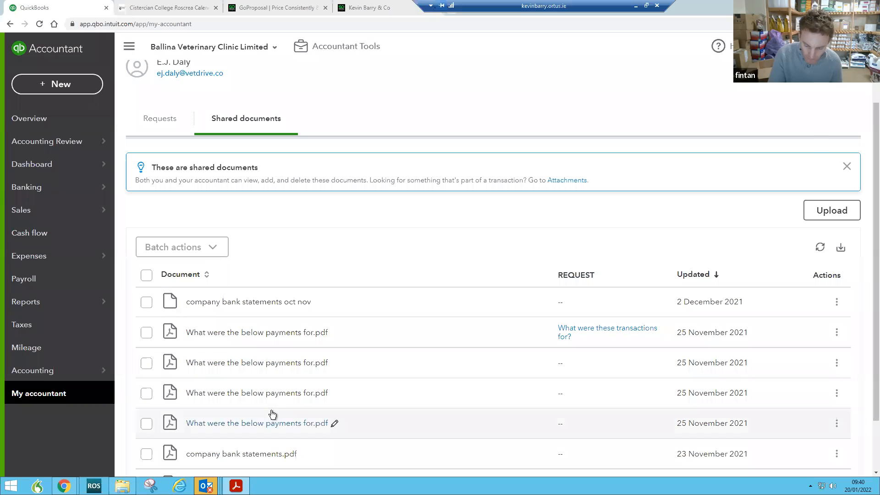
Step: Open the shared "company bank statements.pdf" and look through its pages to the end for the statement transactions and balances
click(231, 453)
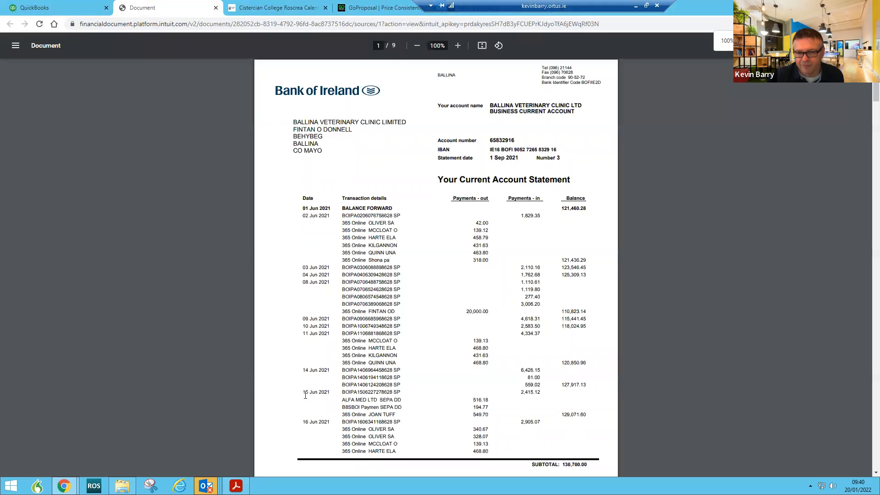
scroll(691, 192, down, 6)
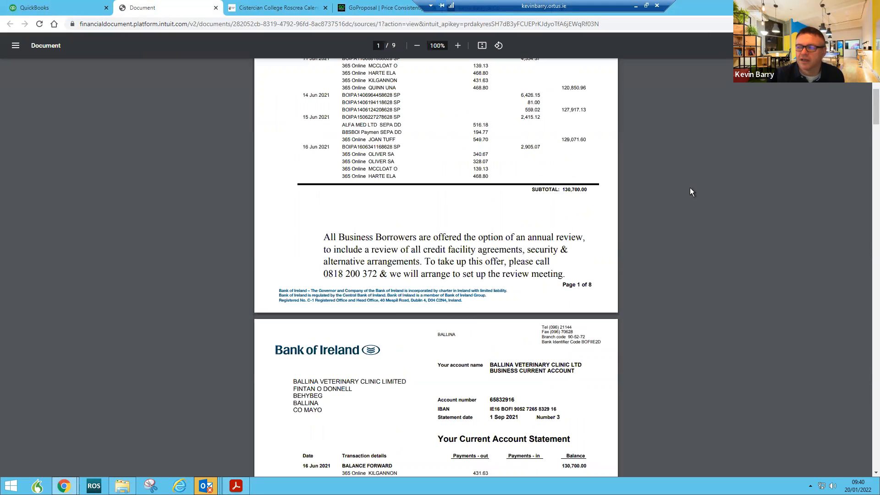
scroll(691, 192, down, 5)
drag(875, 132, 868, 265)
scroll(868, 403, up, 4)
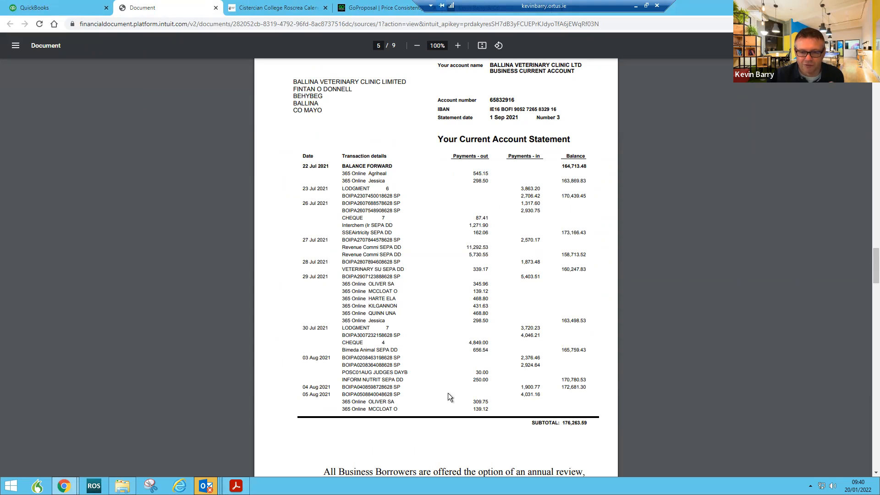
drag(867, 277, 867, 466)
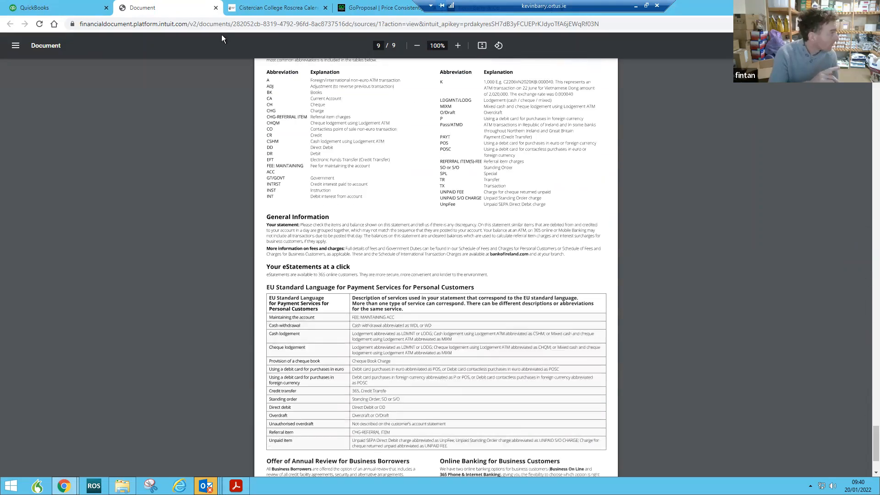
Step: Close the viewed statement and rename the shared document "company bank statements oct nov" as "company bank statements oct nov.pdf"
click(216, 7)
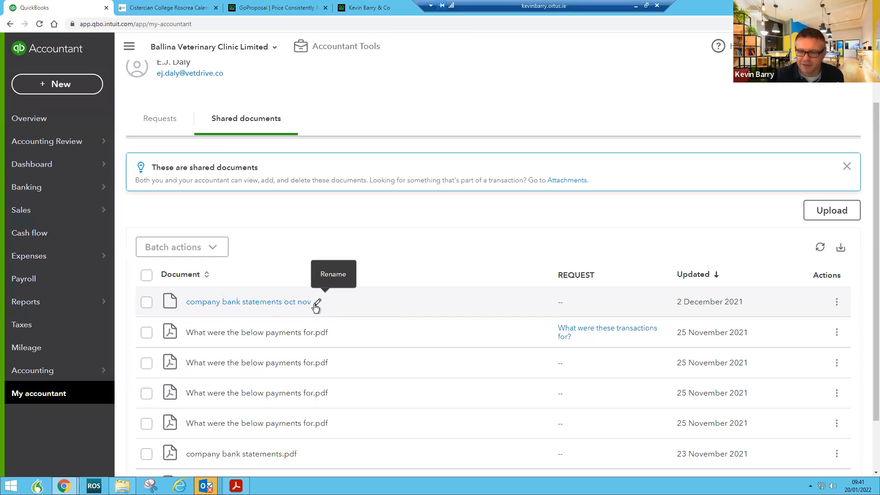
click(316, 304)
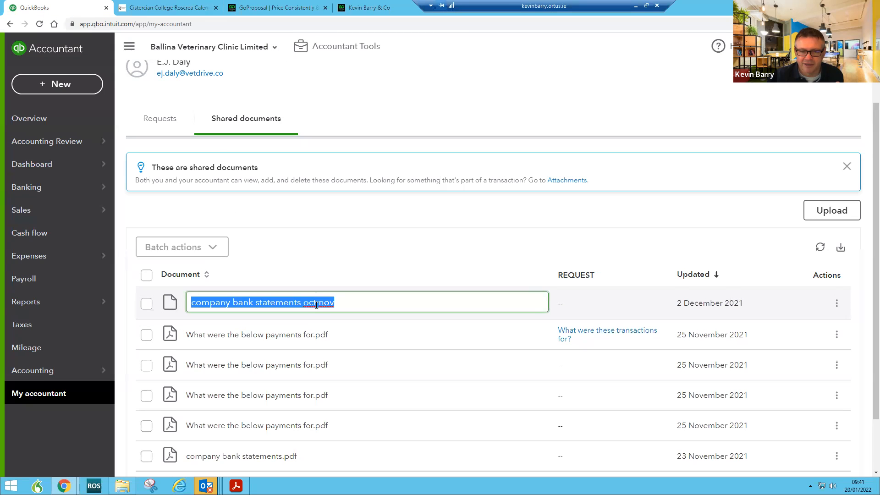
click(353, 304)
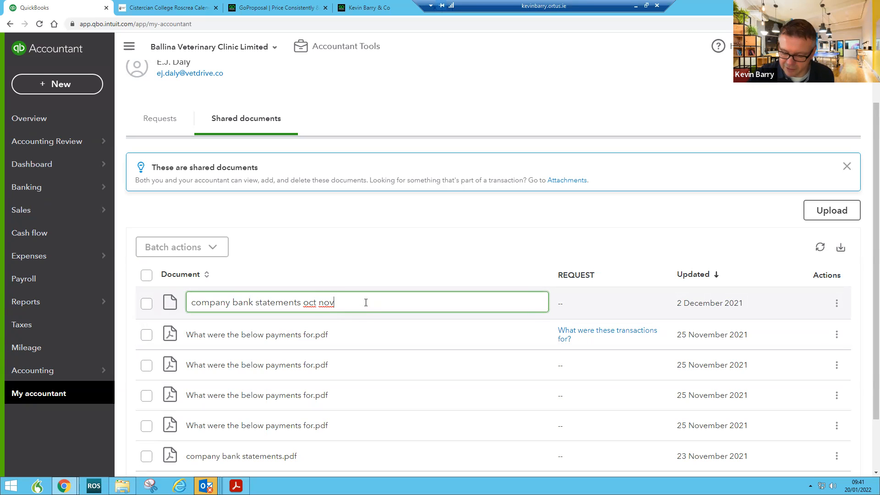
text(.pdf)
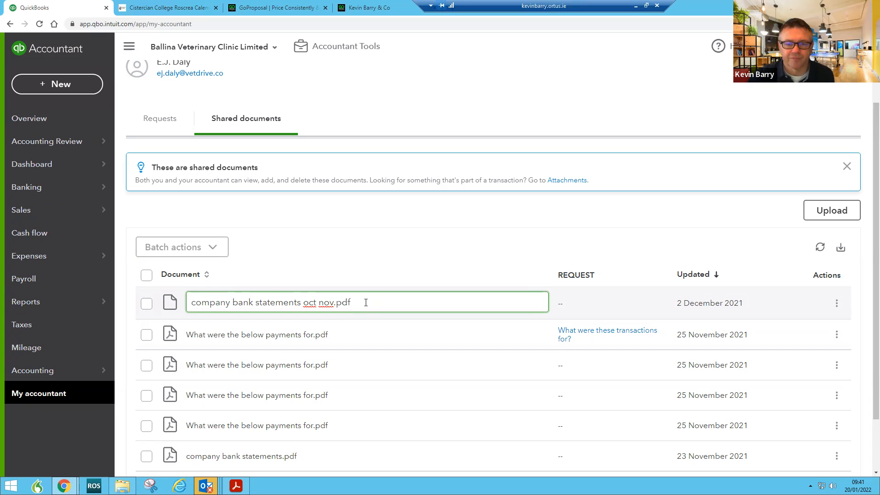
key(Return)
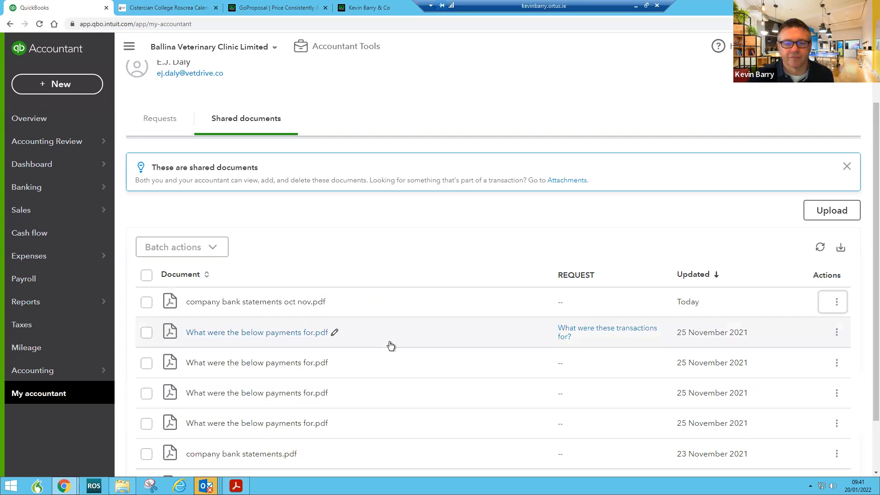
Step: Download and open "company bank statements oct nov.pdf", and look through its pages to the last transactions
click(227, 302)
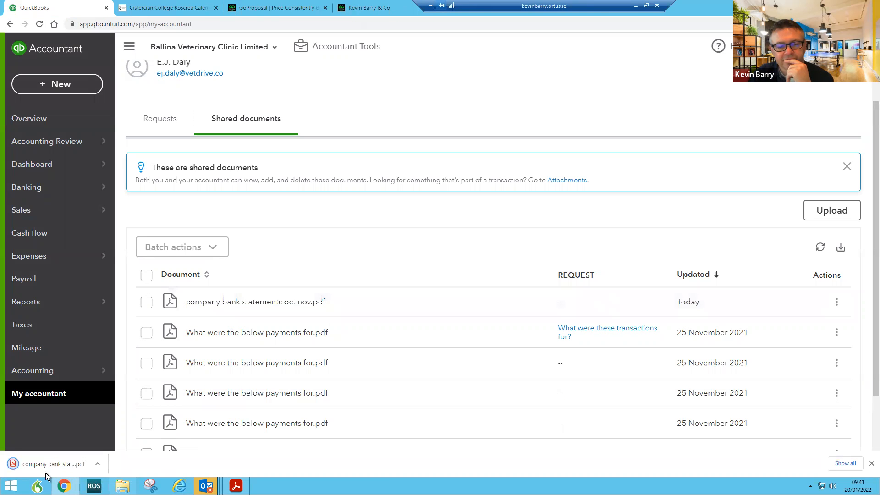
click(44, 466)
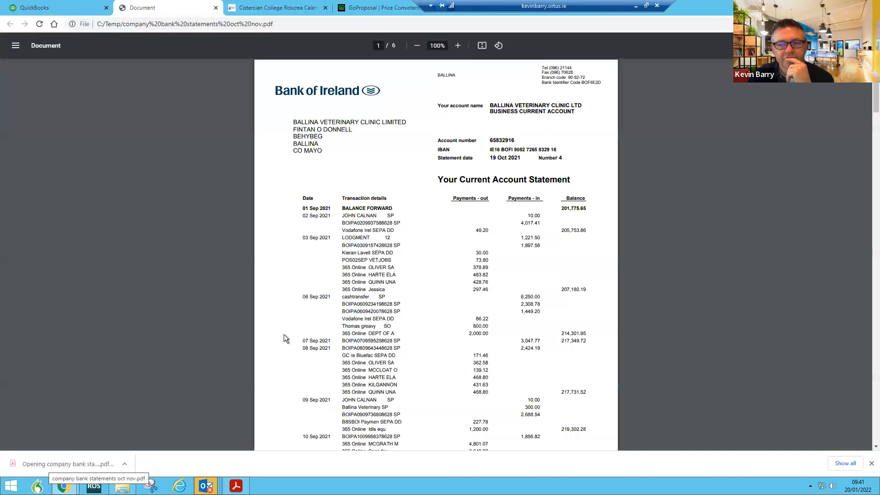
scroll(390, 275, down, 20)
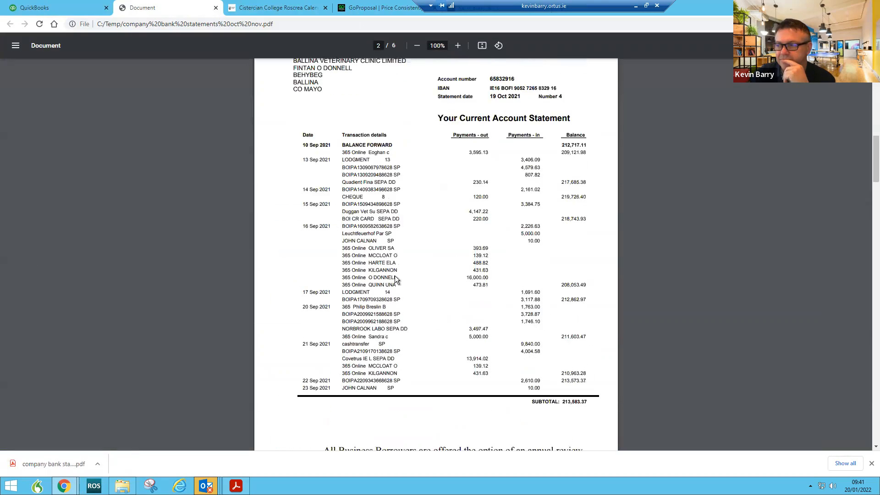
scroll(395, 277, down, 20)
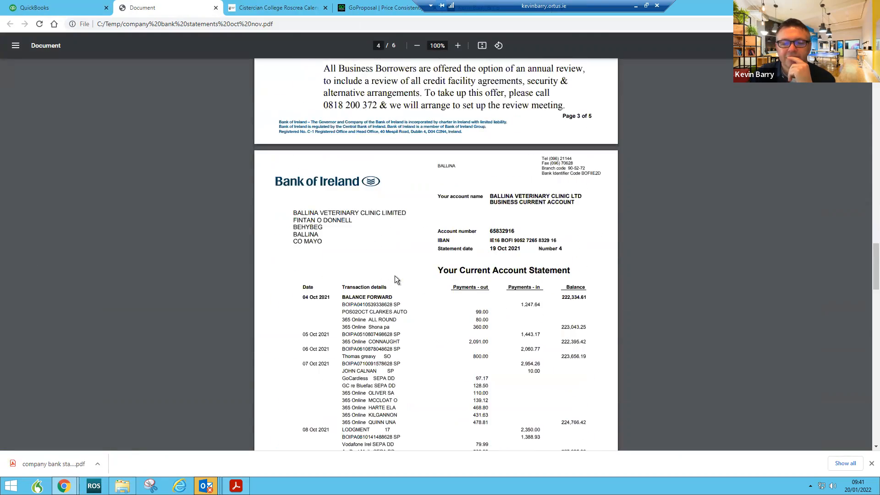
scroll(396, 279, down, 10)
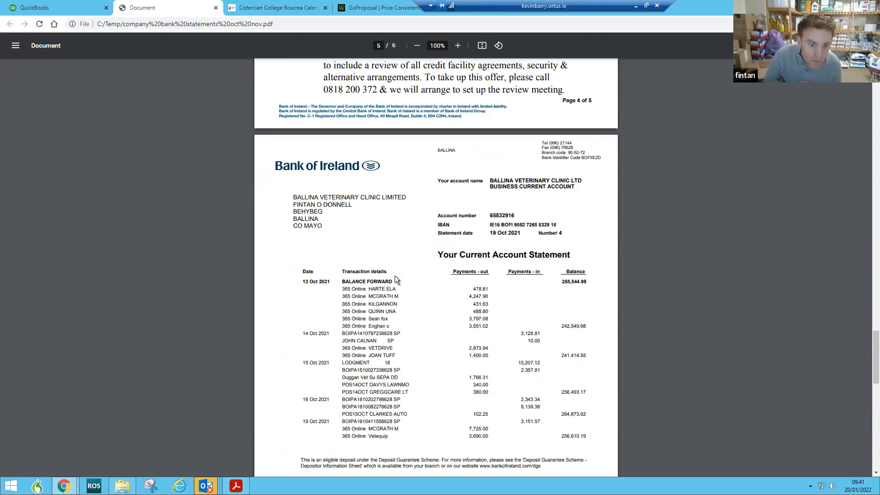
Step: Highlight the 19 Oct 2021 closing balance on page 5, check for further transactions and enlarge the statement to 125%
drag(587, 346, 557, 348)
scroll(568, 305, down, 3)
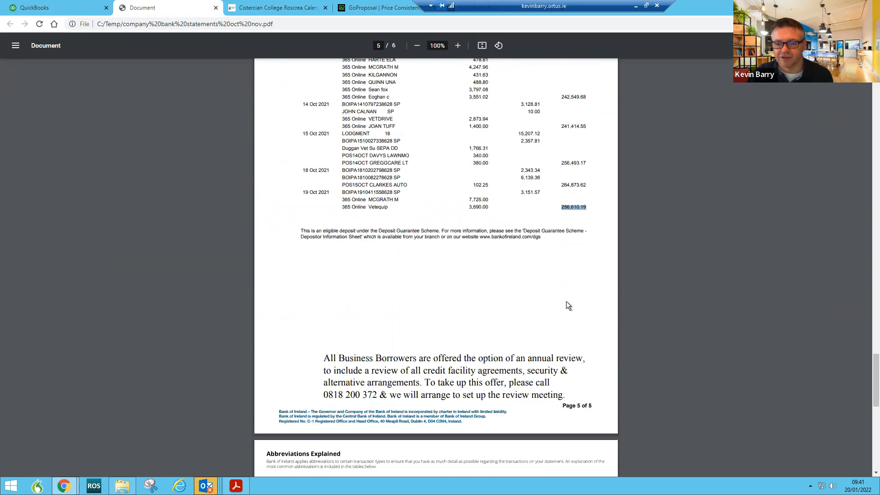
scroll(578, 261, down, 3)
scroll(553, 183, up, 5)
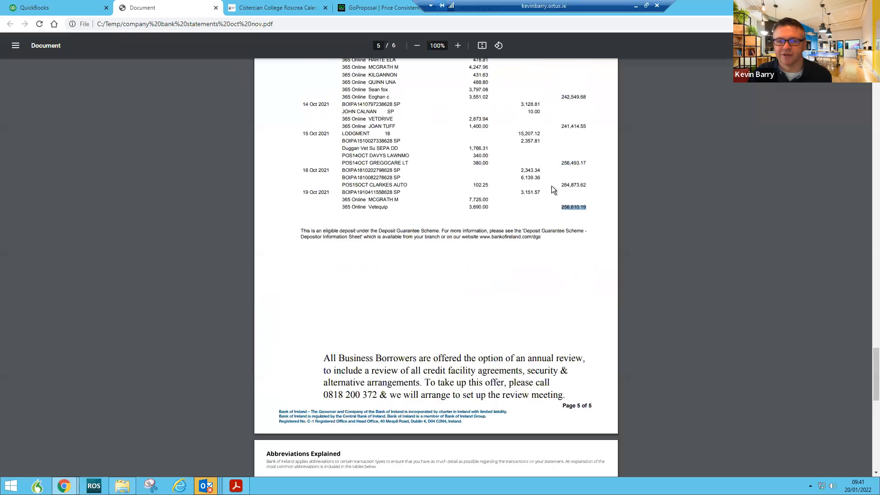
ctrl+scroll(572, 257, up, 1)
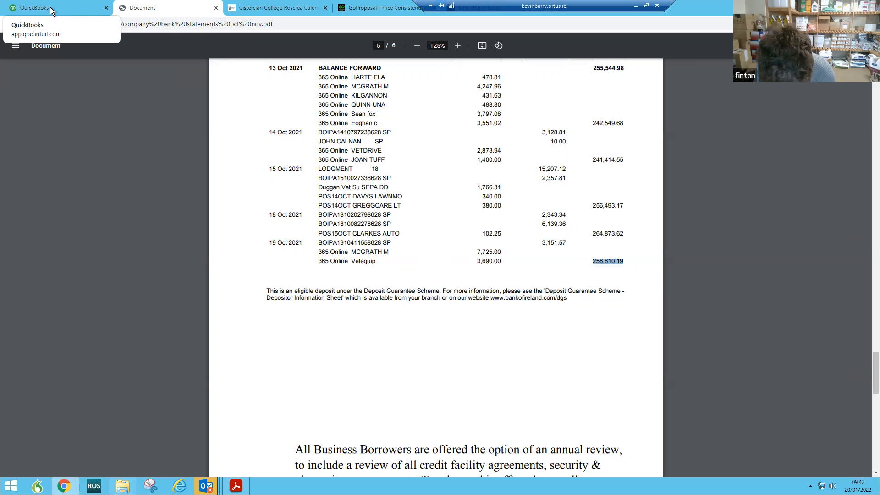
Step: Return to QuickBooks, open the Bank Current Account from the business overview and look through its transactions for review
click(51, 7)
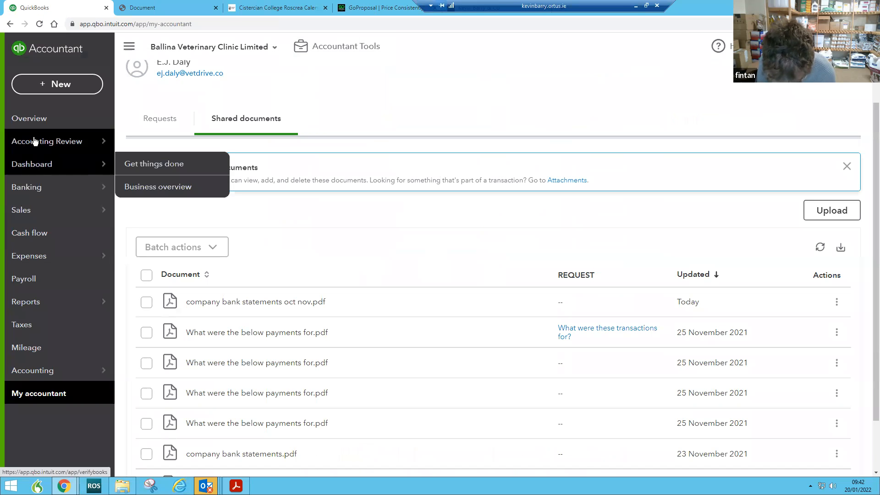
click(32, 166)
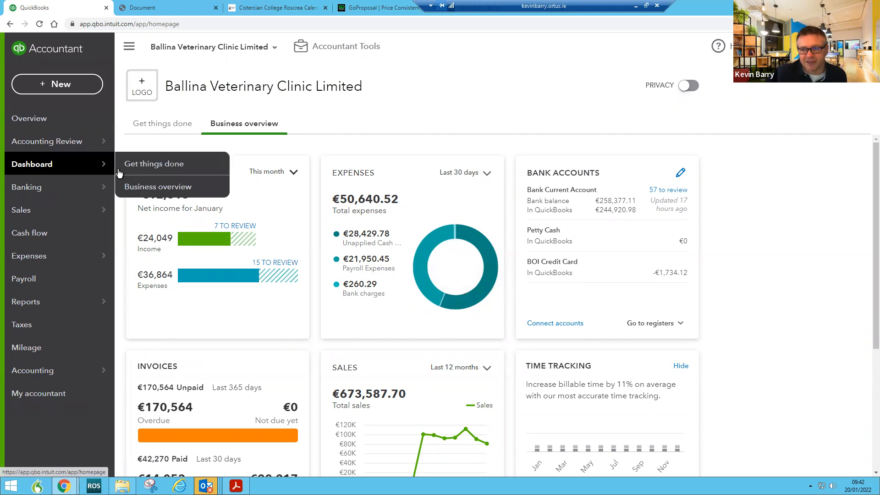
click(647, 203)
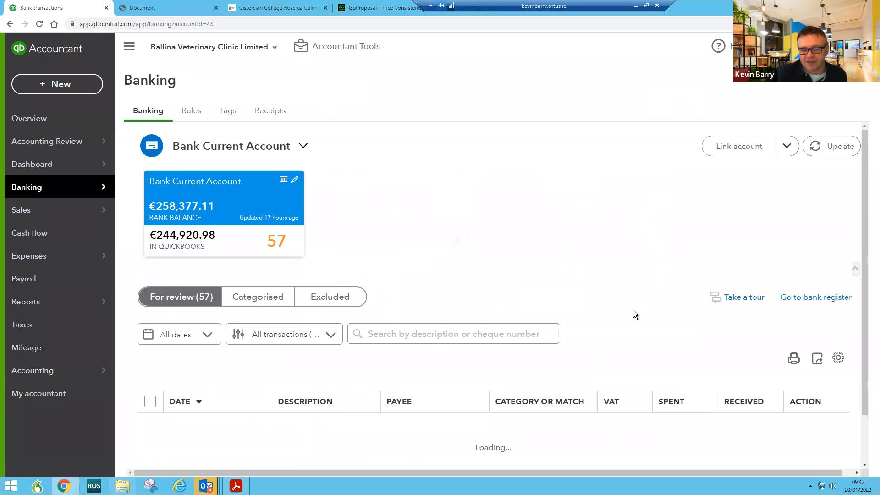
scroll(624, 316, down, 5)
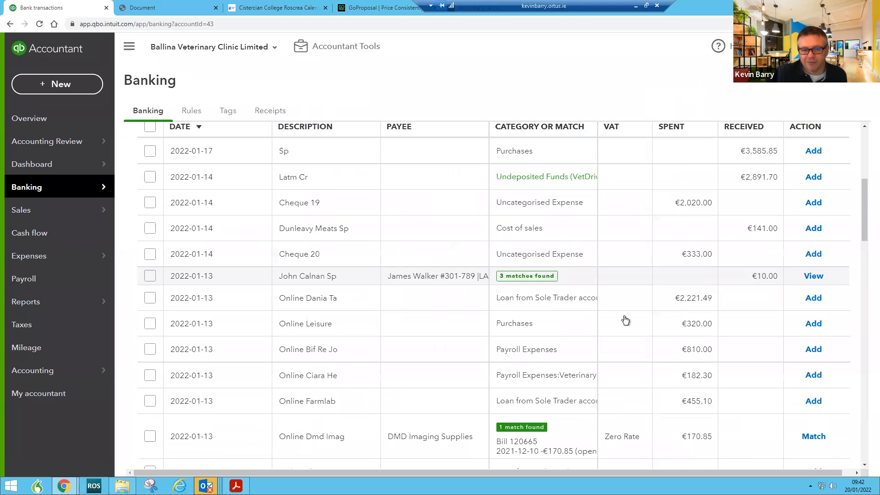
scroll(624, 319, down, 5)
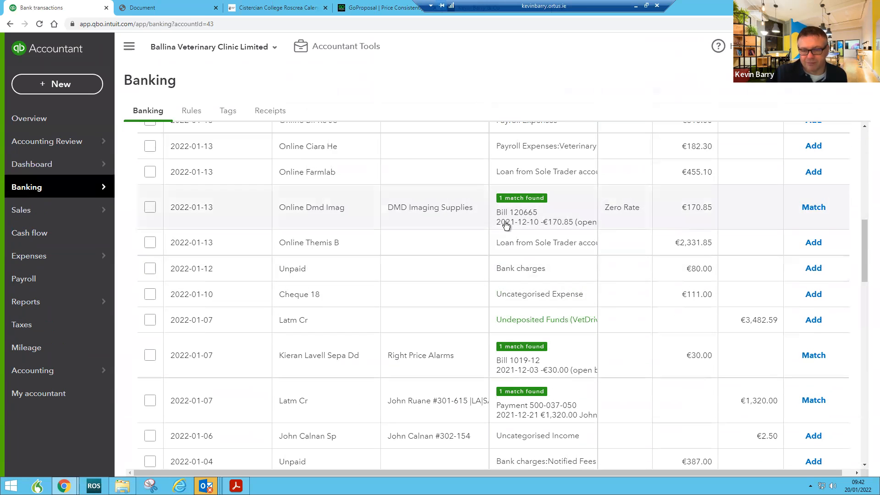
scroll(570, 350, down, 3)
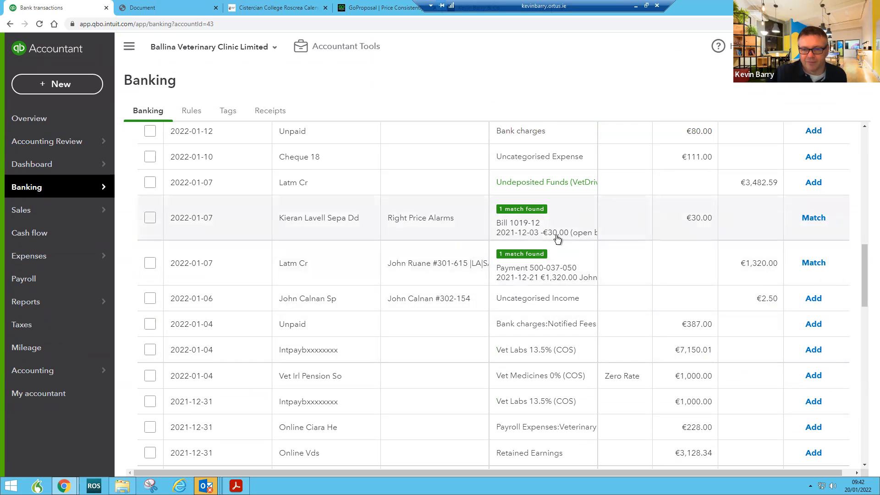
scroll(697, 221, up, 3)
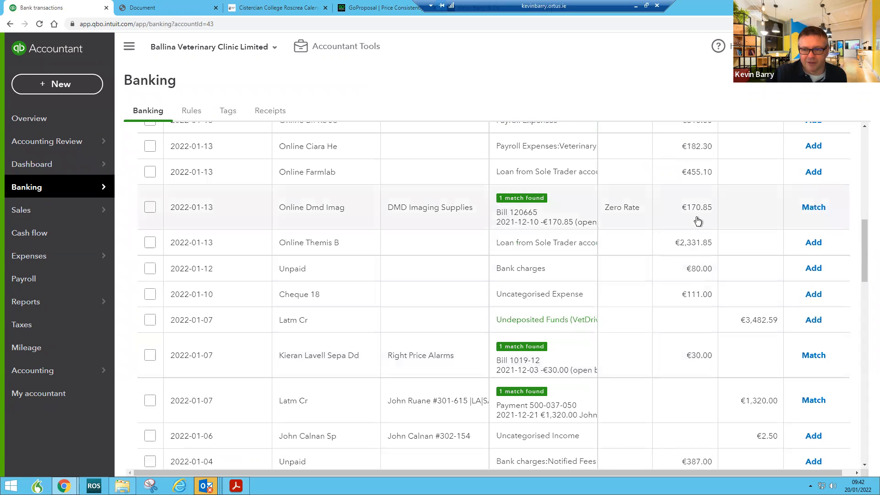
scroll(697, 222, up, 10)
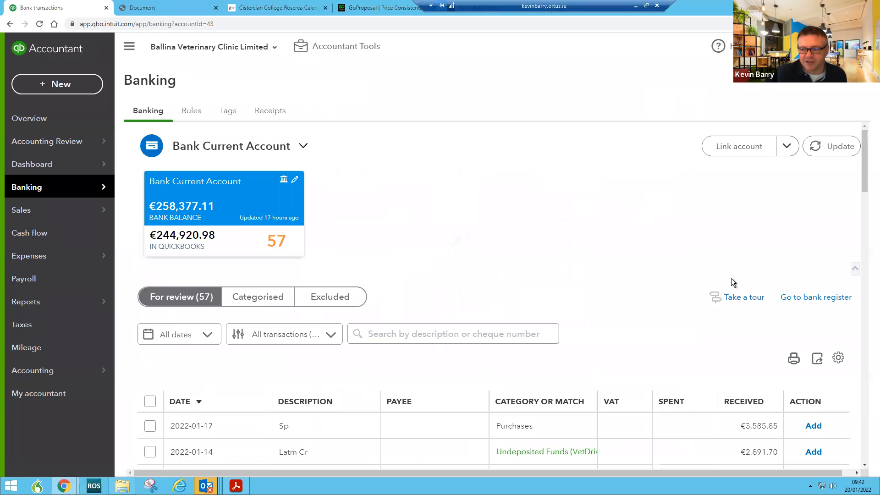
Step: Open the Bank Current Account's reconciliation from its bank register and set the ending date to 2021-10-31
click(809, 298)
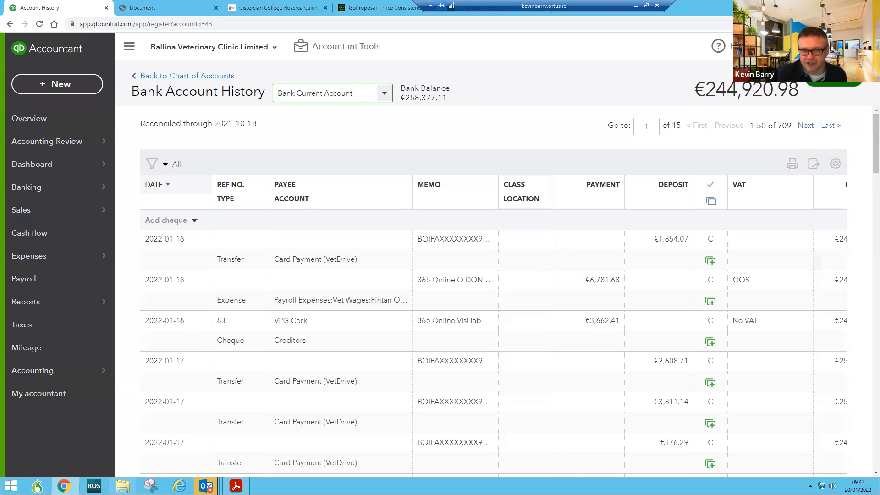
click(834, 82)
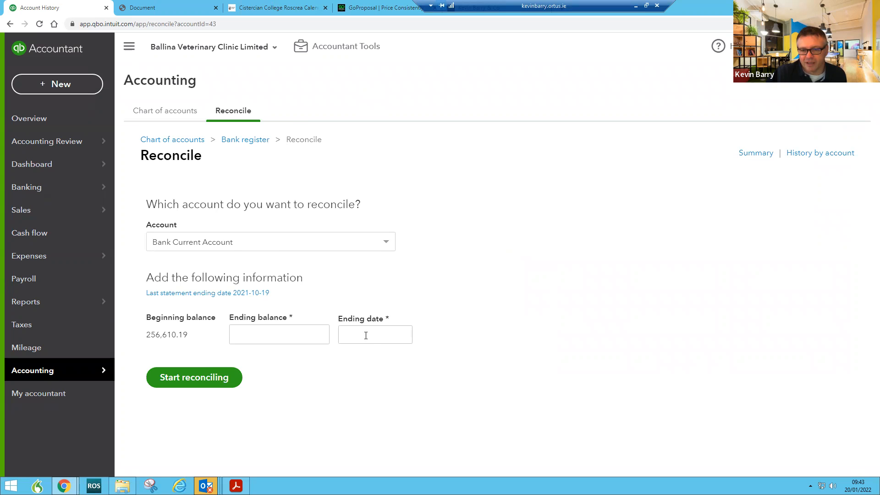
click(402, 334)
click(354, 195)
click(354, 194)
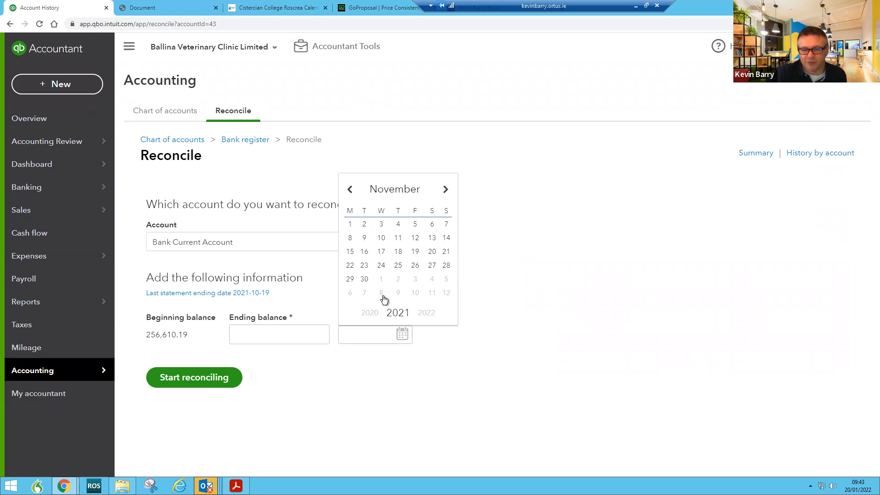
click(350, 190)
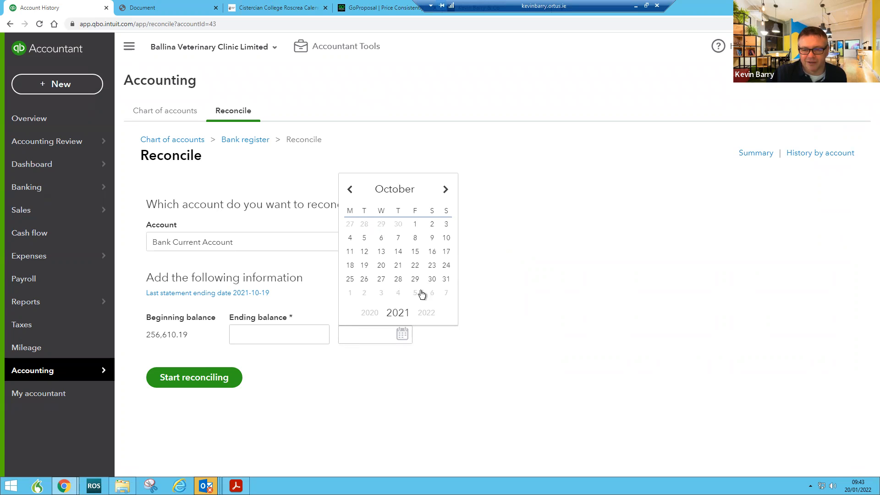
click(445, 280)
Step: Enter an ending balance of 274620.56 and start reconciling the Bank Current Account
click(285, 333)
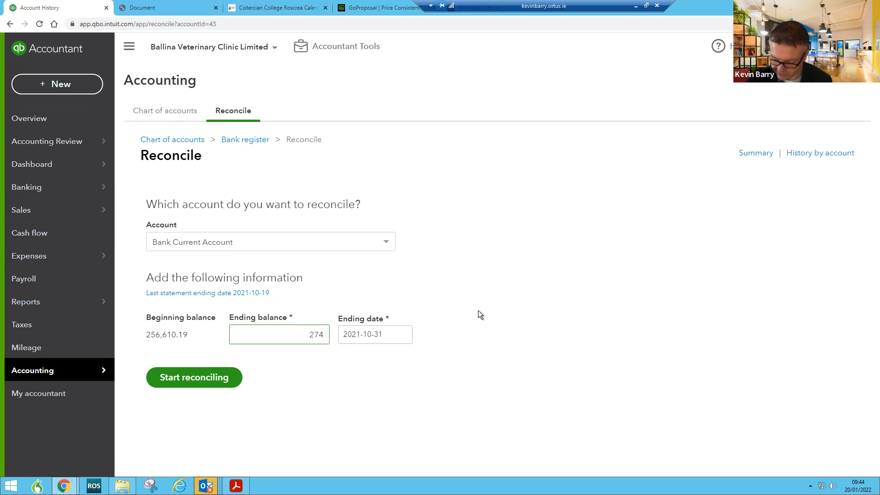
text(620.56)
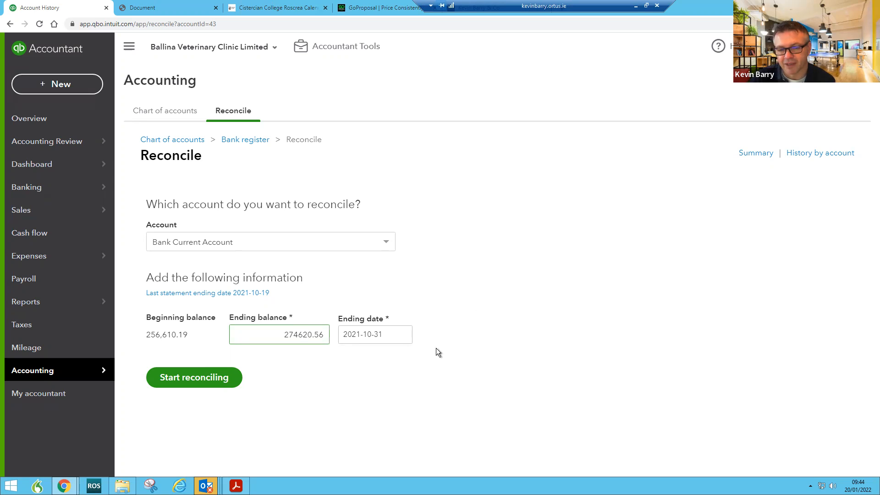
click(194, 380)
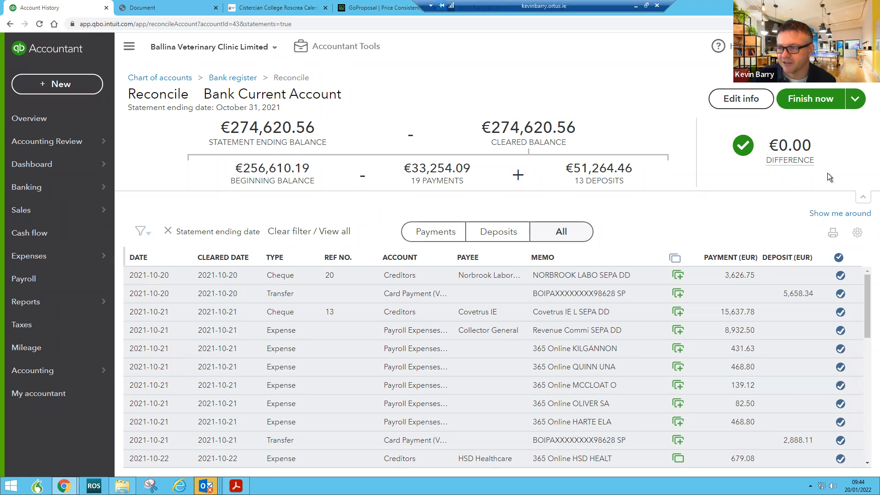
Step: Check the reconciliation difference, look through the cleared October transactions and compare the beginning balance with the bank statement's closing balance
mouse_move(824, 143)
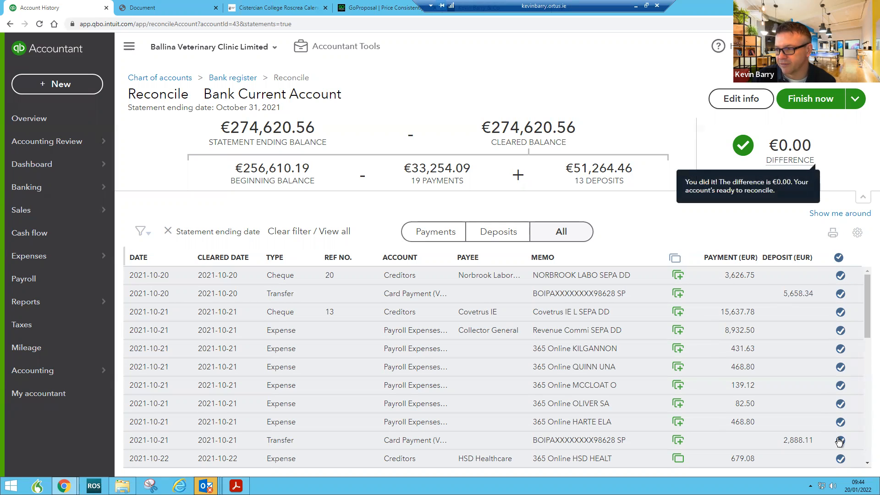
drag(868, 312, 866, 292)
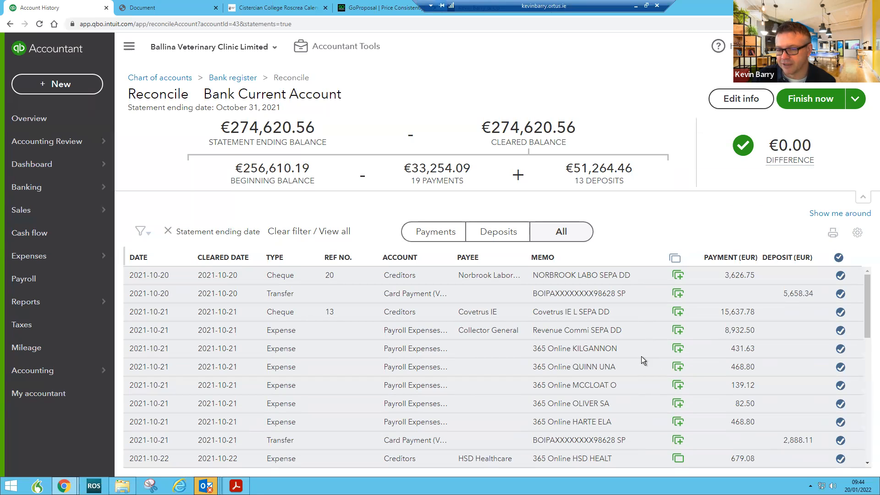
scroll(667, 363, down, 3)
scroll(668, 365, down, 6)
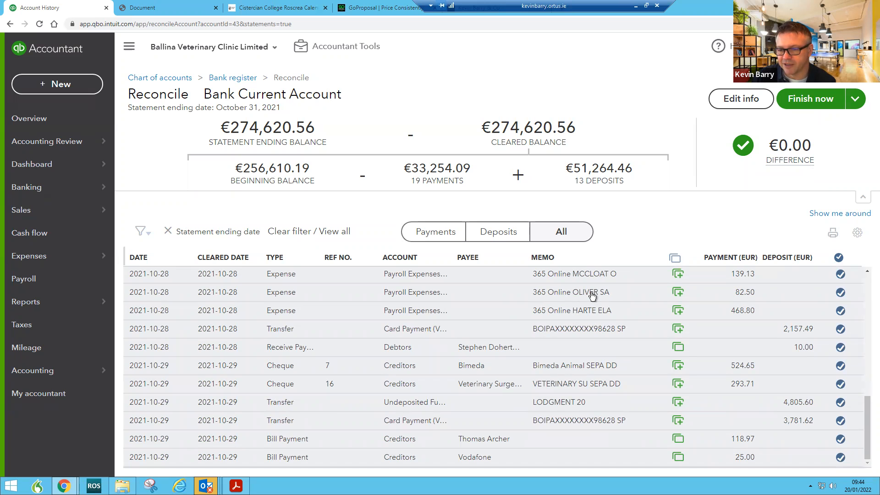
scroll(538, 293, up, 1)
scroll(537, 293, up, 3)
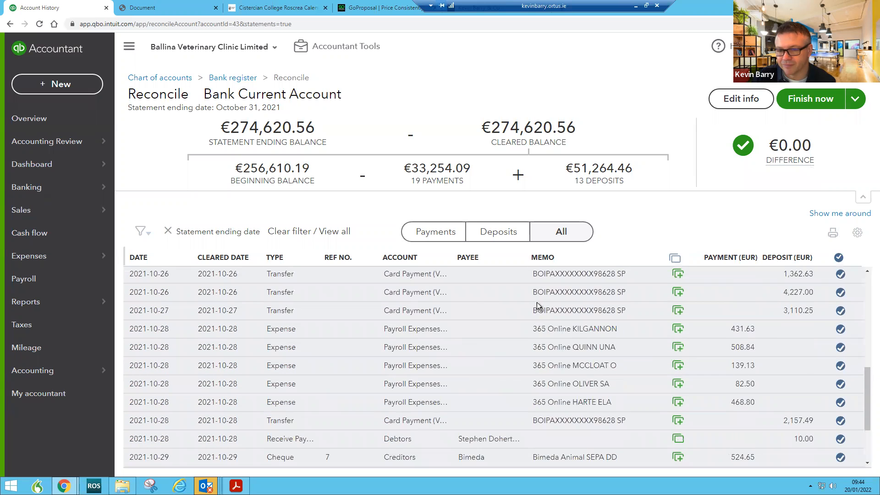
scroll(544, 317, up, 1)
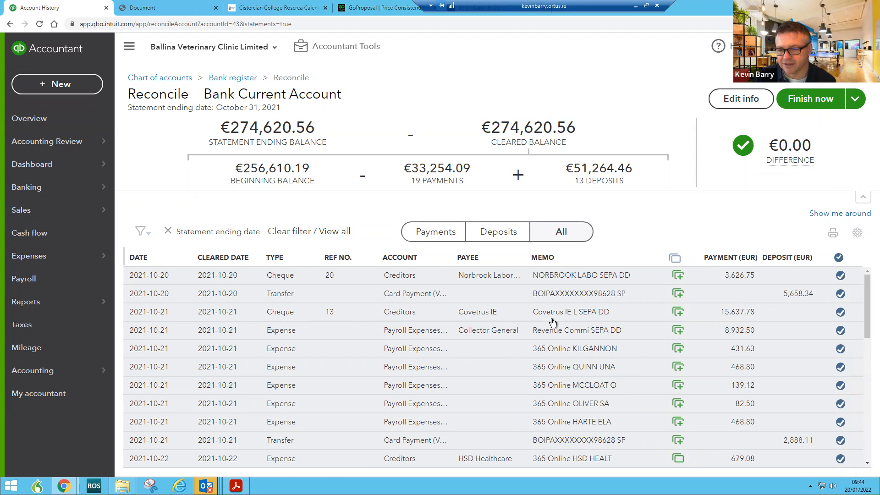
scroll(588, 320, down, 10)
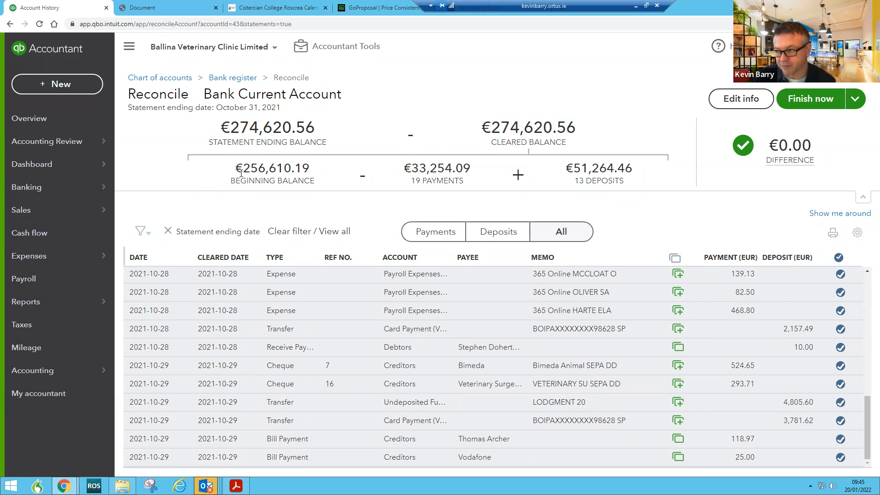
click(170, 7)
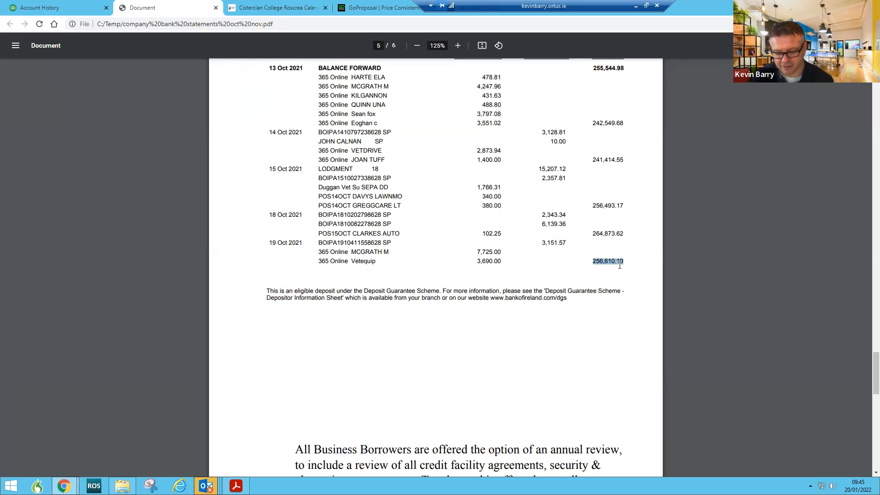
Step: Read the closing balance on the 19 Oct 2021 bank statement page and compare it with the balances in the QuickBooks reconciliation
ctrl+scroll(620, 264, up, 5)
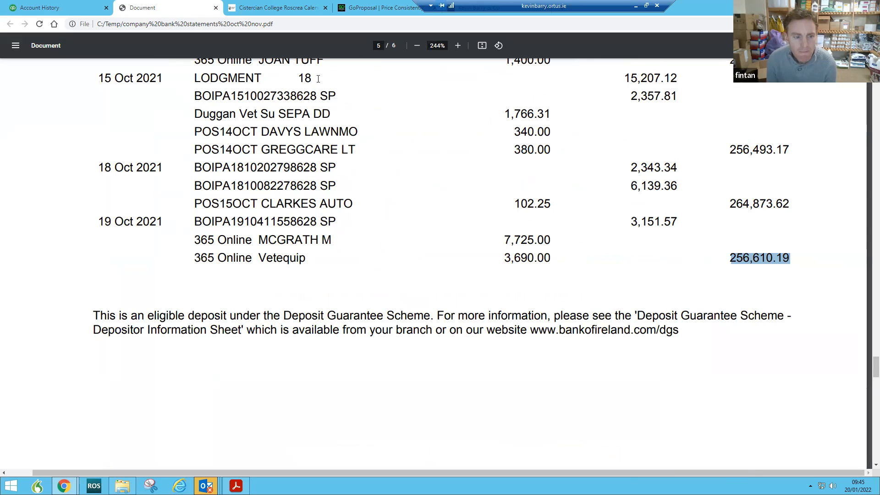
click(59, 8)
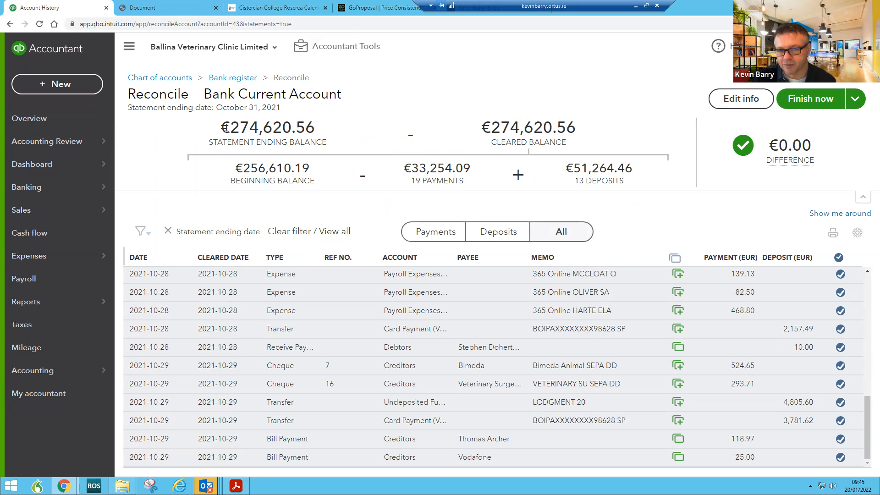
drag(231, 128, 305, 127)
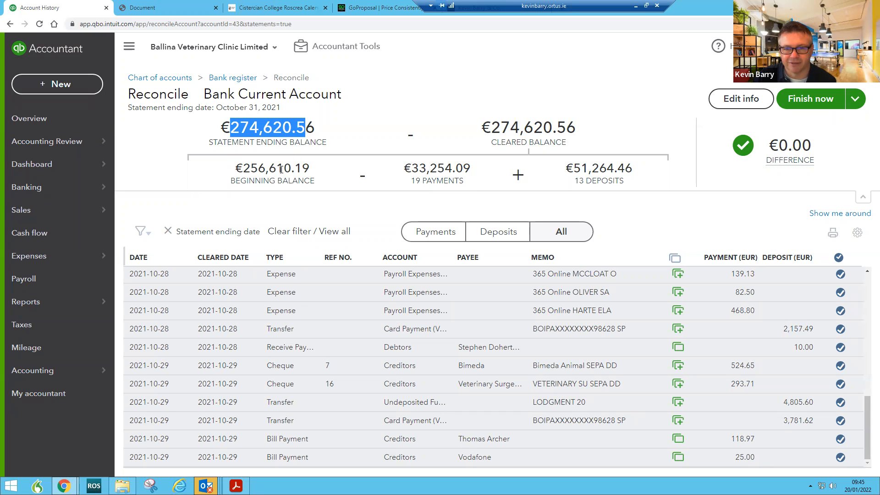
Step: Unmark all cleared transactions in the October reconciliation and mark them all as cleared again
click(838, 259)
click(838, 258)
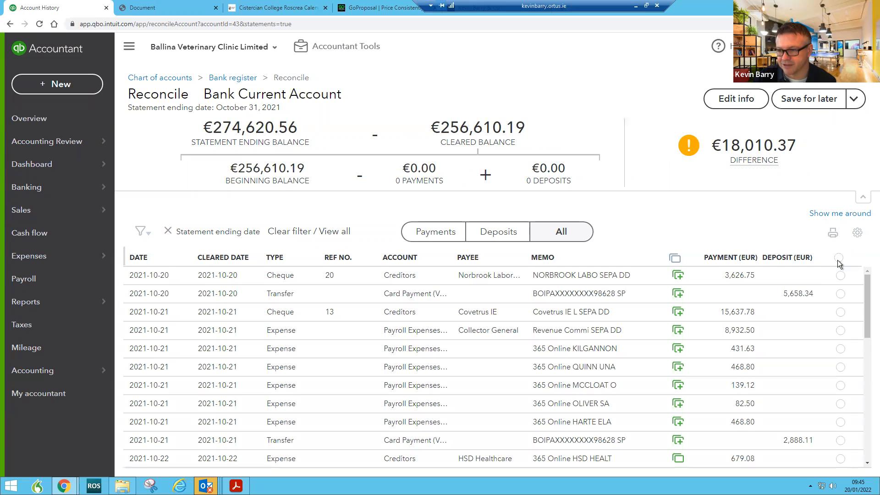
click(838, 258)
click(548, 306)
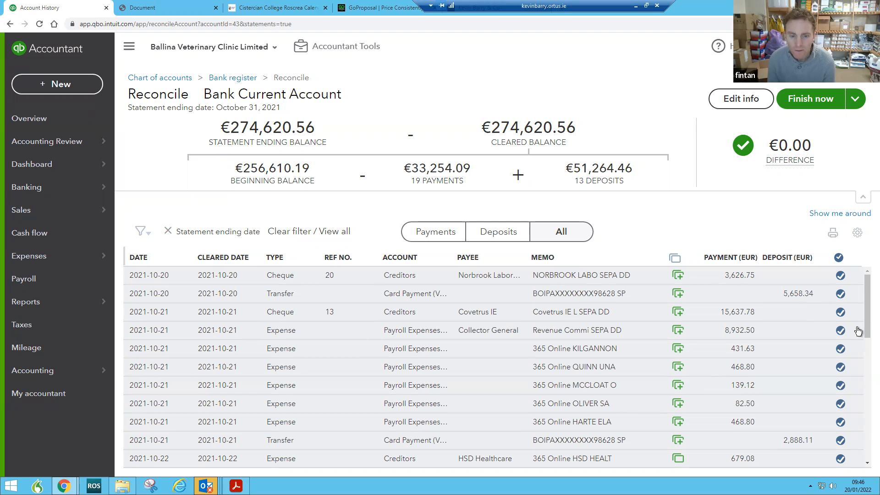
Step: Check the cleared transactions through the end of the list and finish the Bank Current Account's reconciliation to October 31, 2021
drag(867, 332, 868, 458)
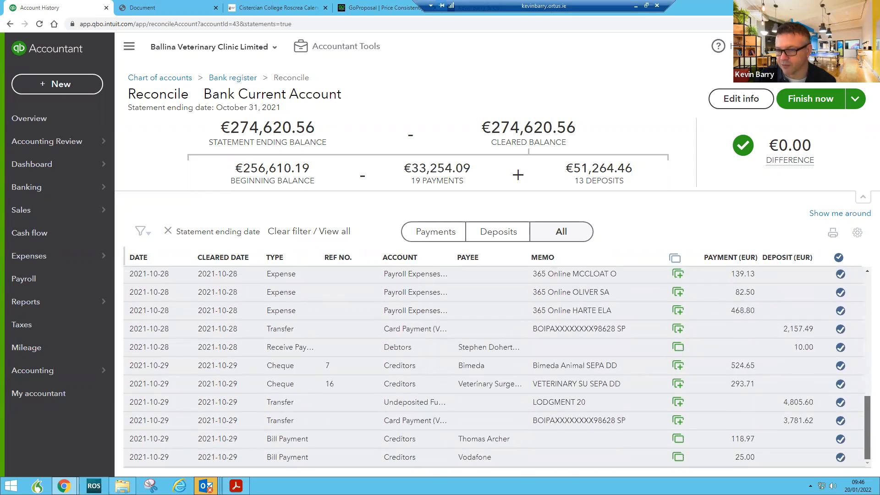
mouse_move(795, 179)
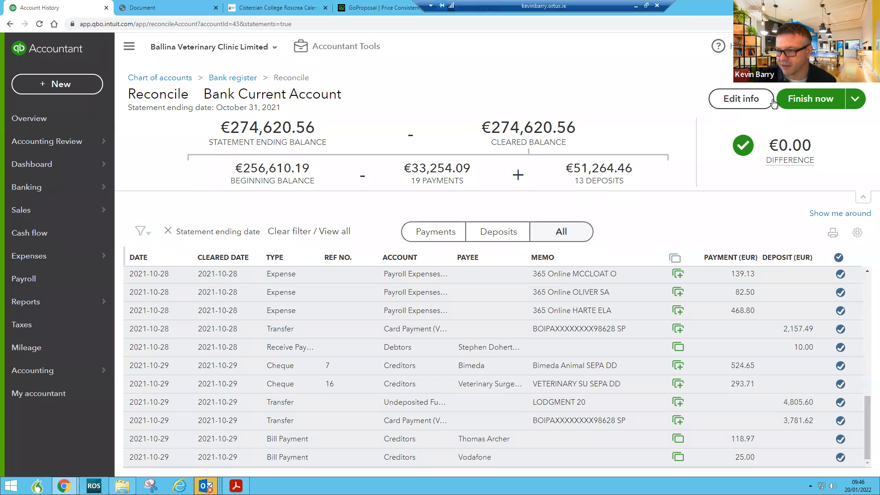
click(820, 101)
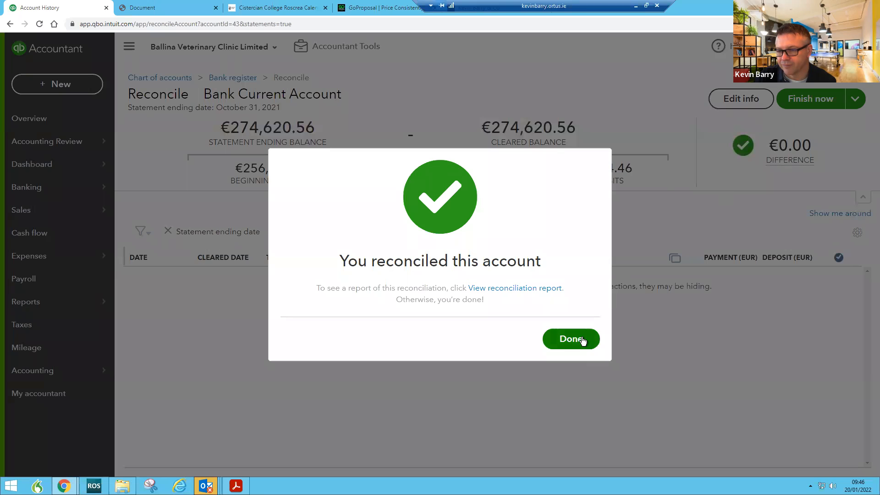
click(581, 338)
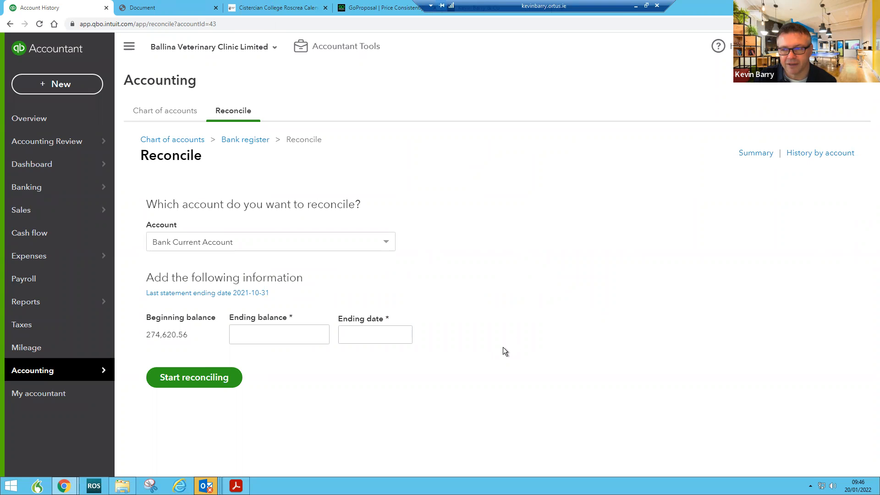
Step: View the documents shared with the accountant and open the upload file chooser, cancelling it without selecting a file
click(56, 396)
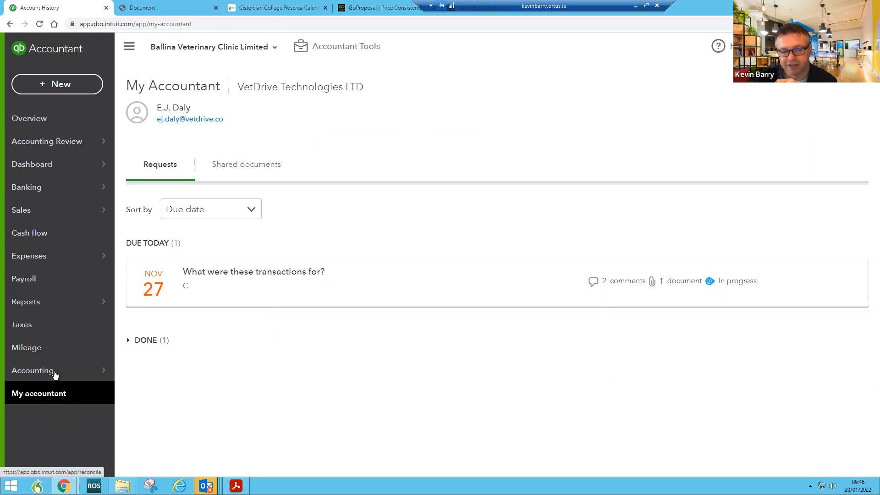
mouse_move(53, 371)
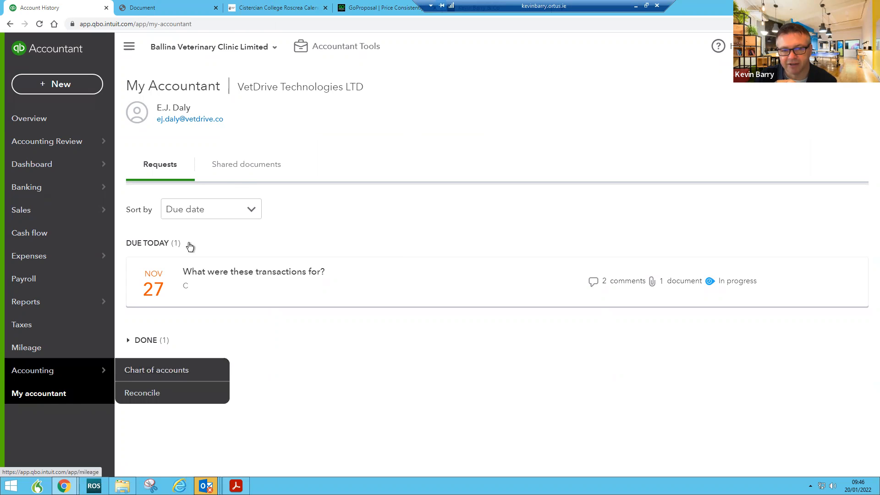
click(245, 166)
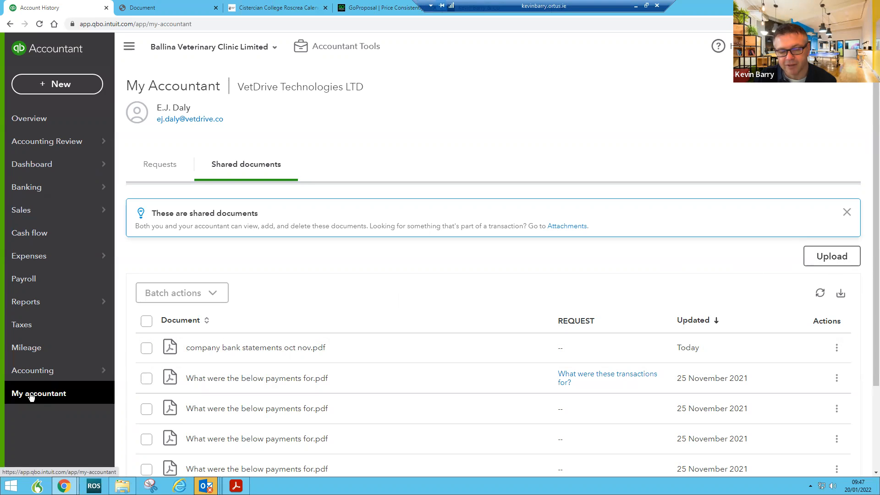
click(834, 260)
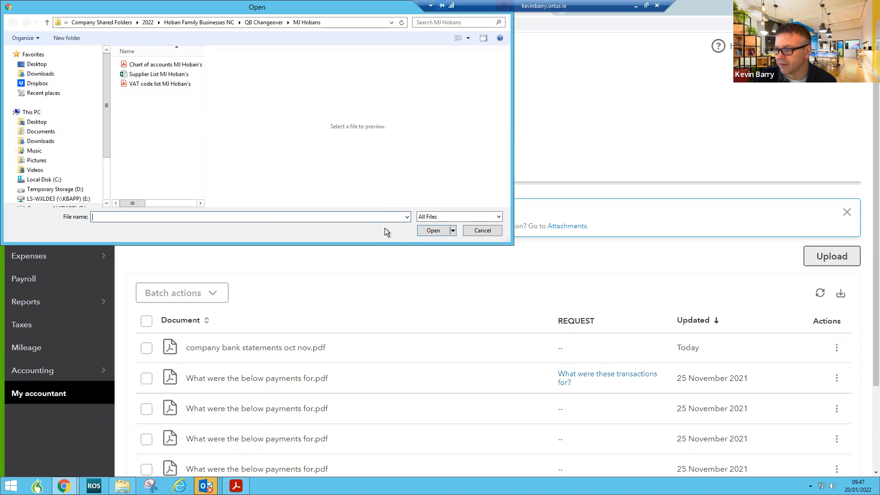
click(486, 232)
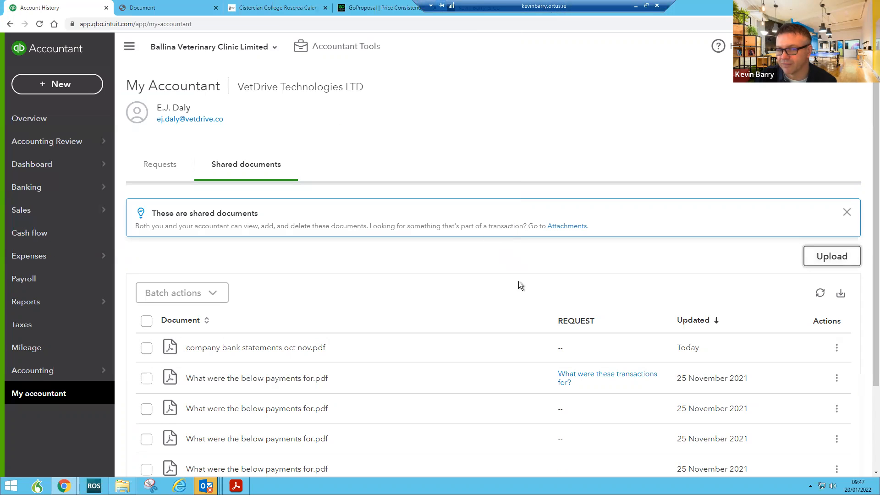
mouse_move(20, 188)
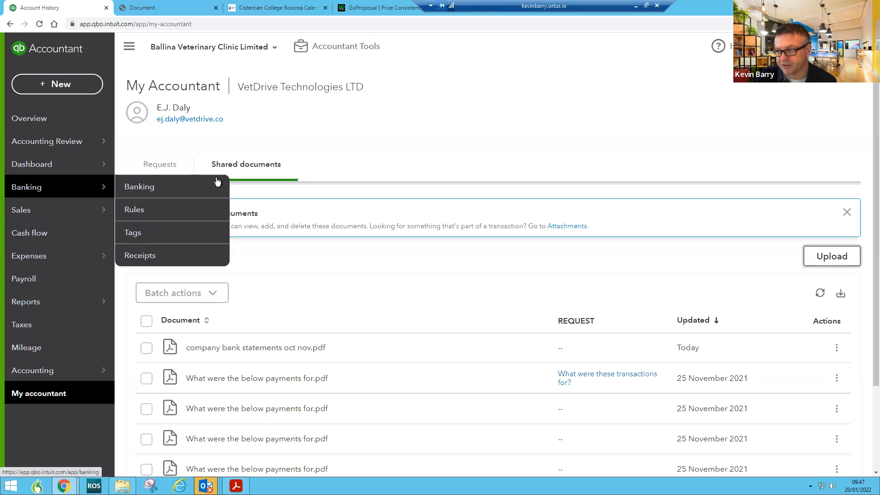
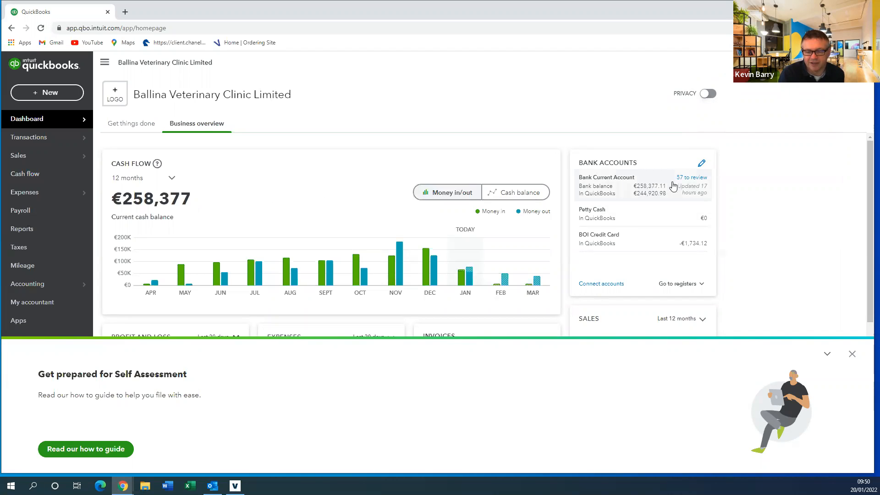
Step: Open the Bank Current Account from the business overview and go to its bank register, dismissing the account history tip
click(625, 181)
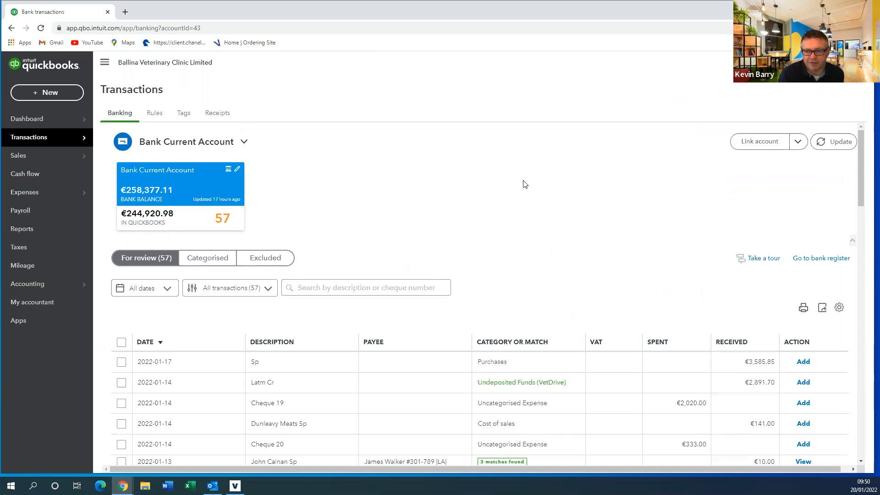
scroll(458, 184, down, 2)
scroll(494, 177, up, 2)
click(820, 263)
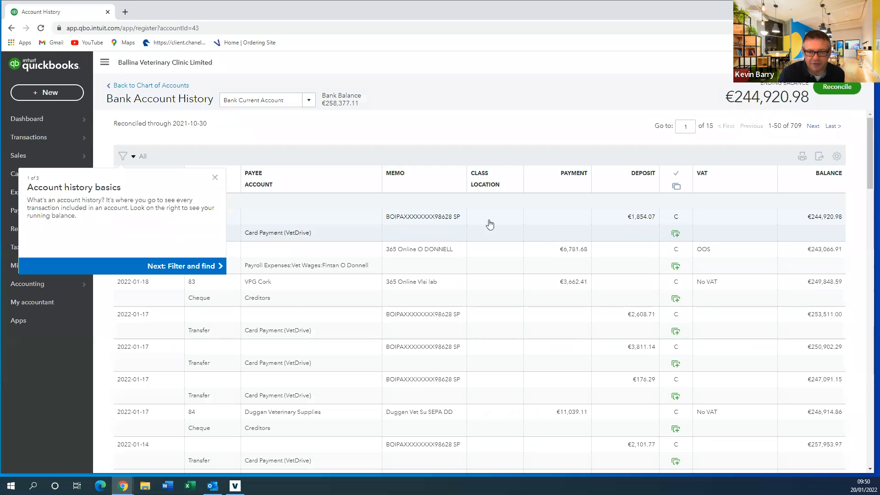
click(215, 179)
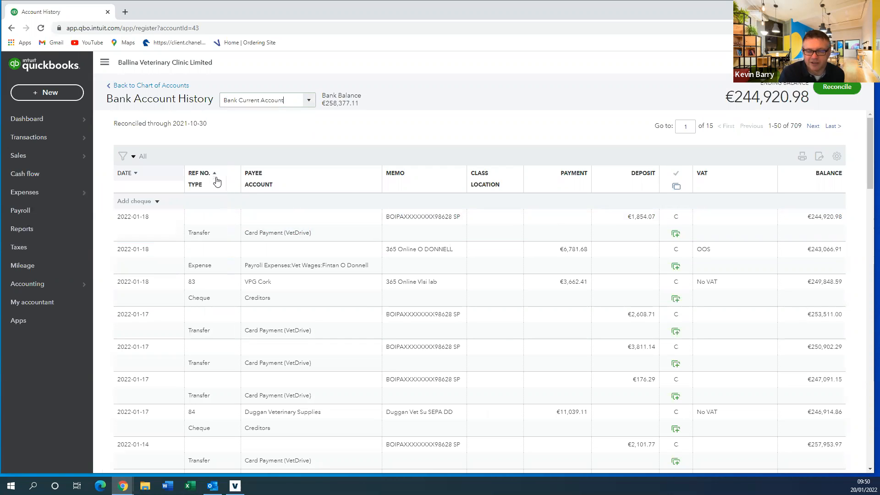
Step: Open the reconciliation setup for the Bank Current Account from its register, going through the introductory screens
click(828, 94)
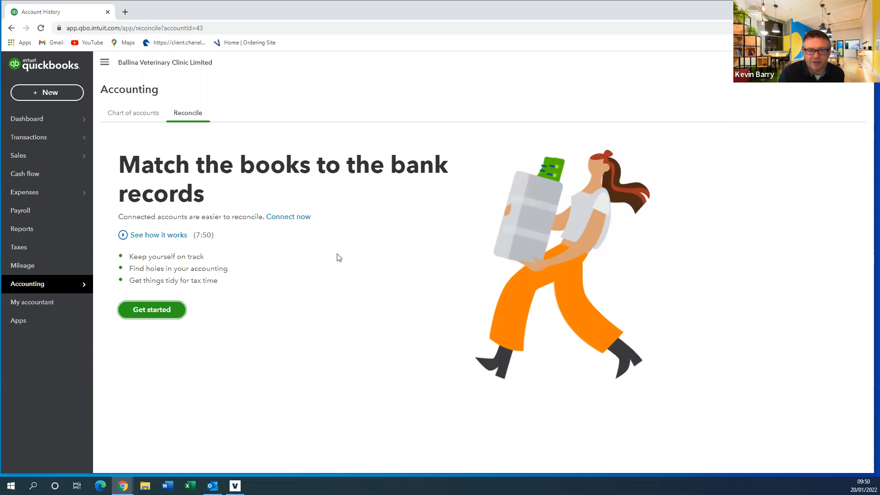
click(162, 310)
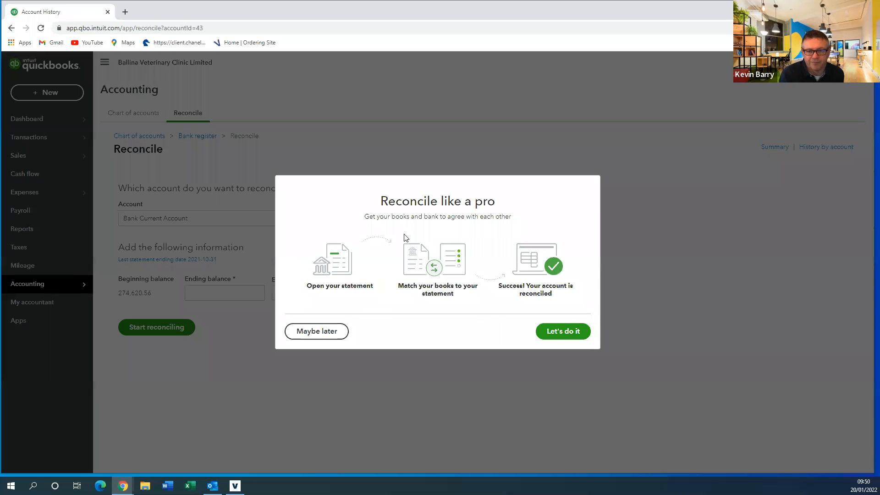
click(549, 332)
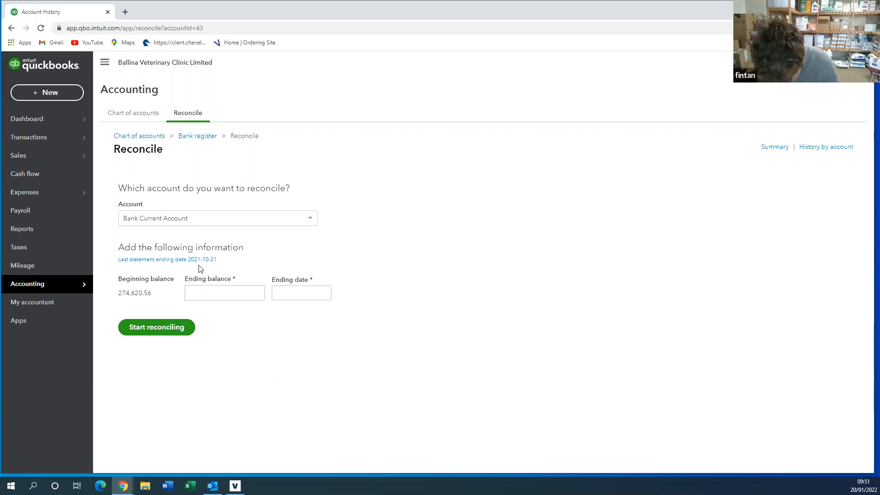
Step: Enter a statement ending balance of 284403.77 for the Bank Current Account
click(229, 293)
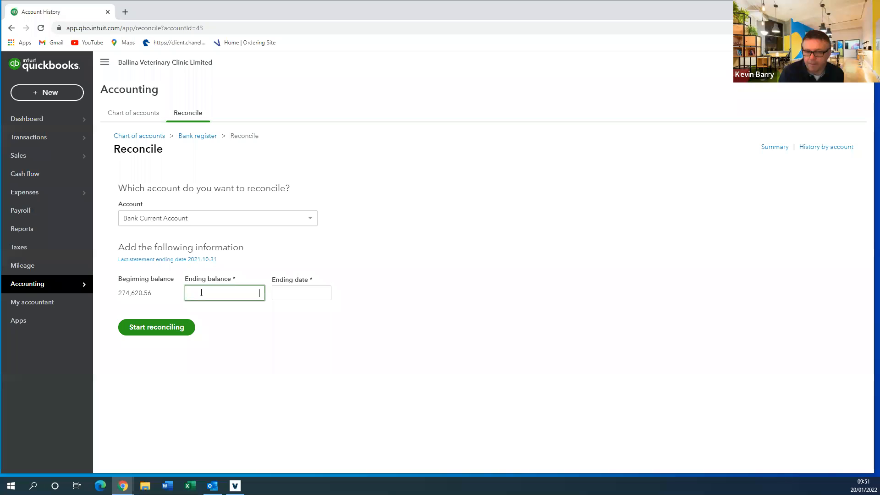
text(284)
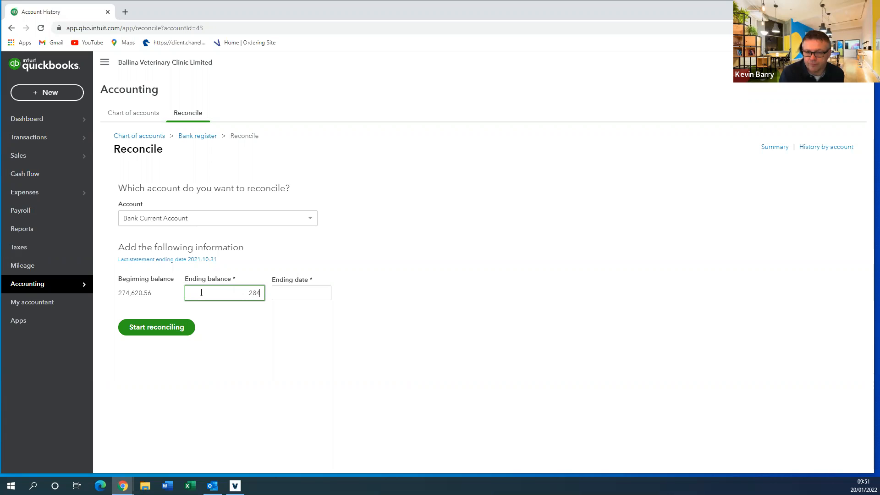
text(403.77)
click(452, 376)
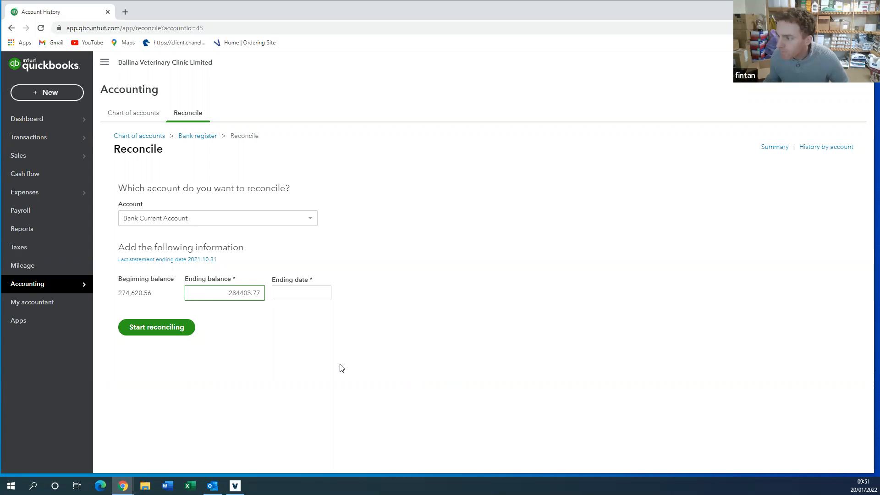
Step: Set the statement ending date to 2021-11-07 and start reconciling the Bank Current Account
click(293, 294)
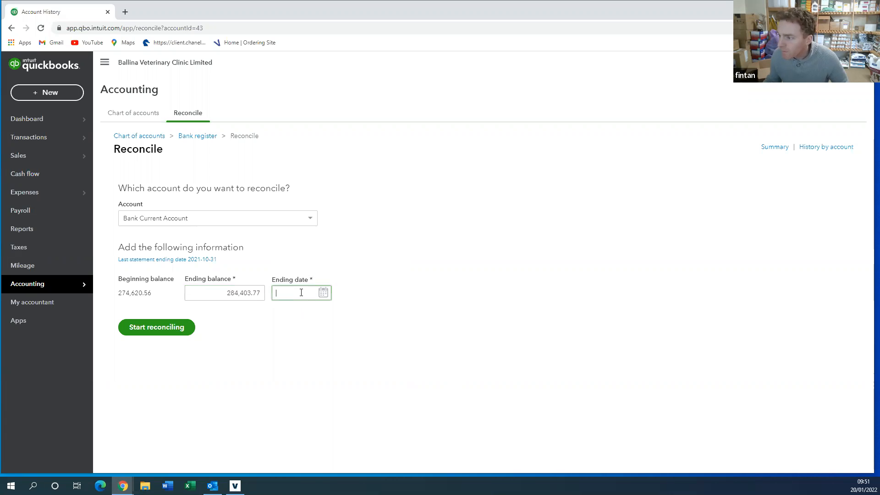
click(323, 293)
click(282, 320)
click(282, 321)
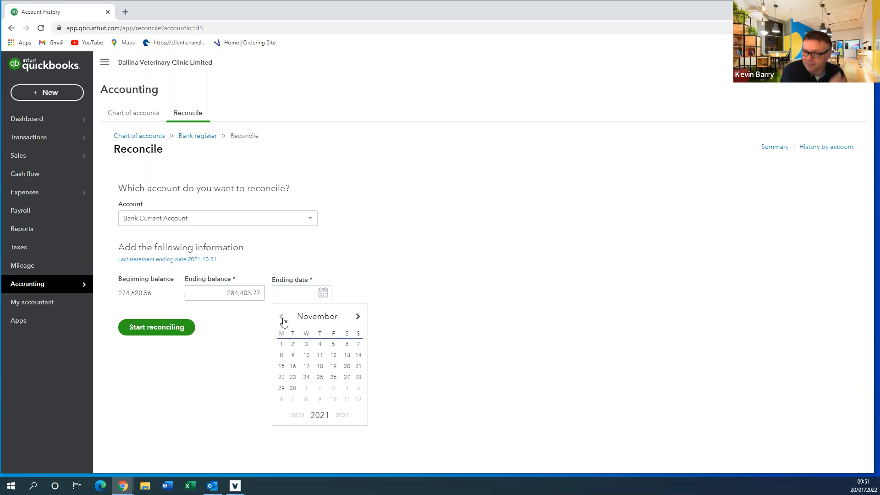
click(358, 347)
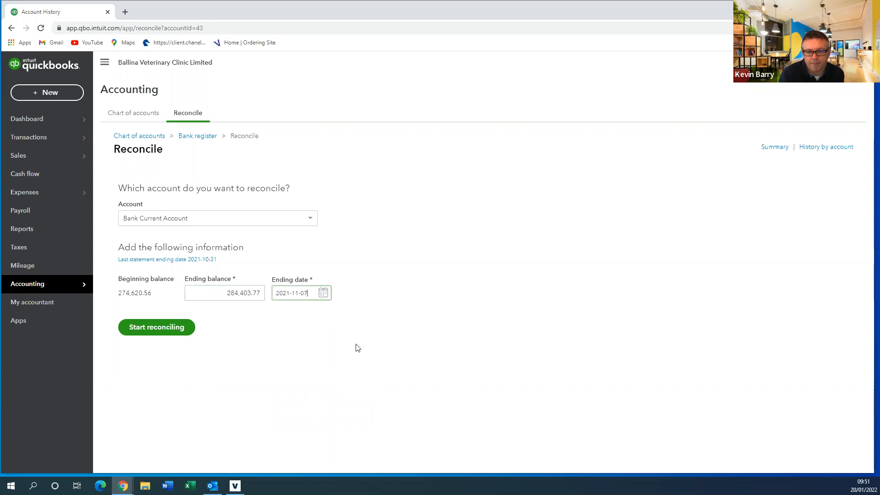
click(175, 334)
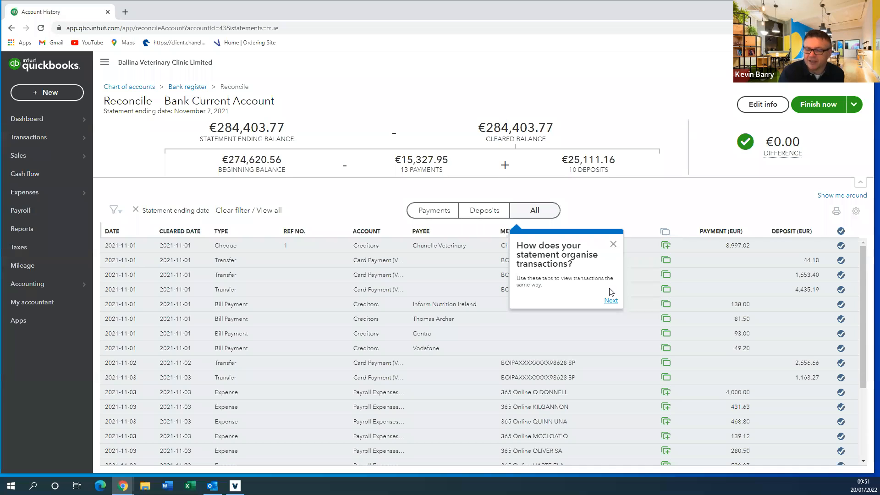
Step: Dismiss the transaction-view tip and finish the Bank Current Account's reconciliation to November 7, 2021
click(613, 245)
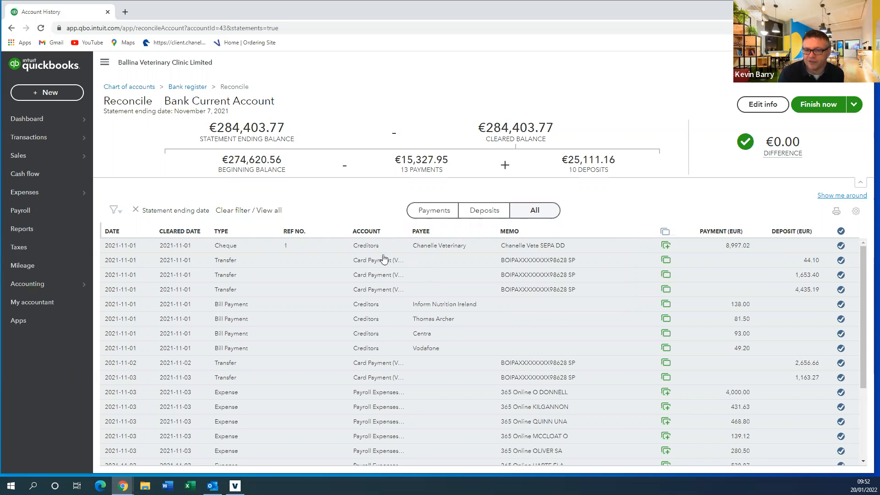
click(809, 116)
click(544, 329)
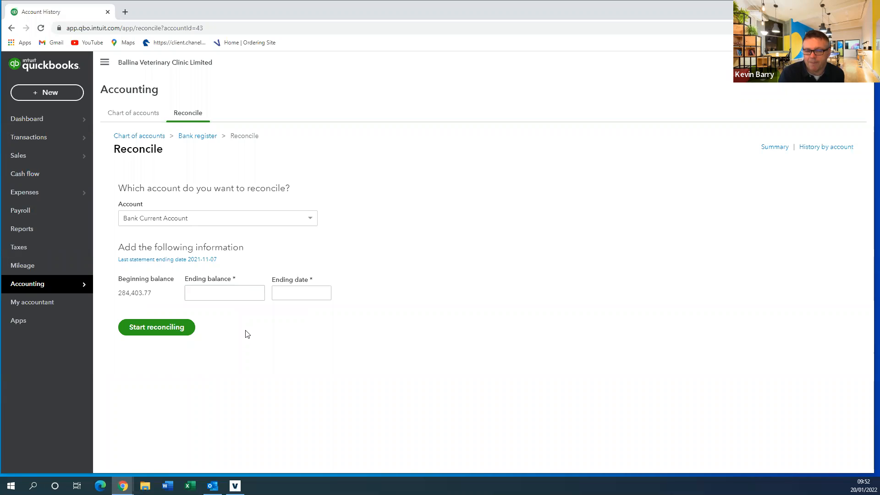
Step: Return to the business overview, open the Bank Current Account's transactions for review and look through the list
click(32, 124)
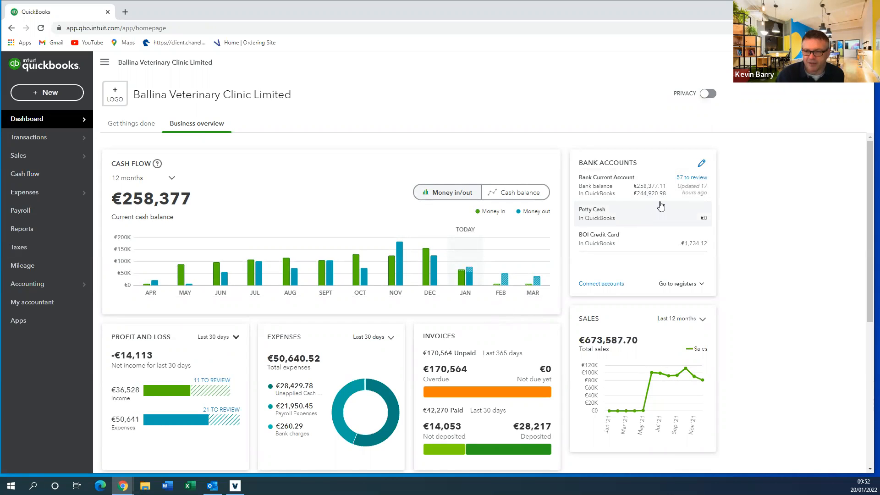
click(686, 182)
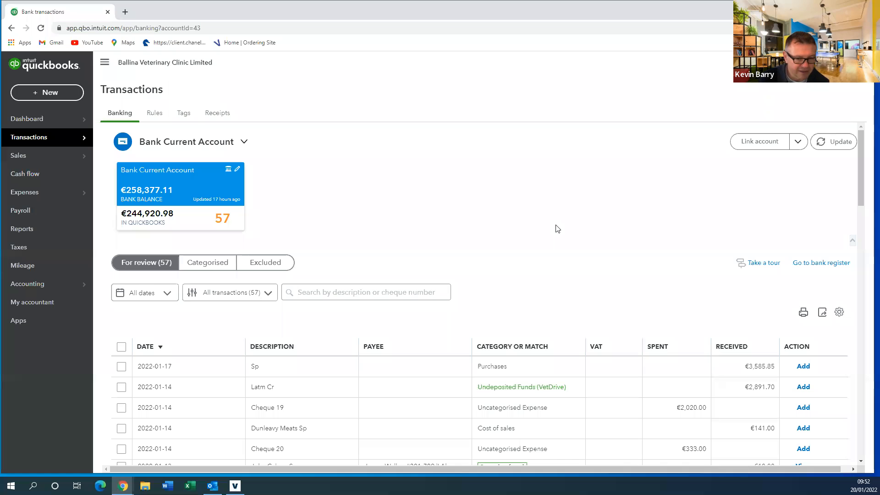
scroll(557, 228, down, 3)
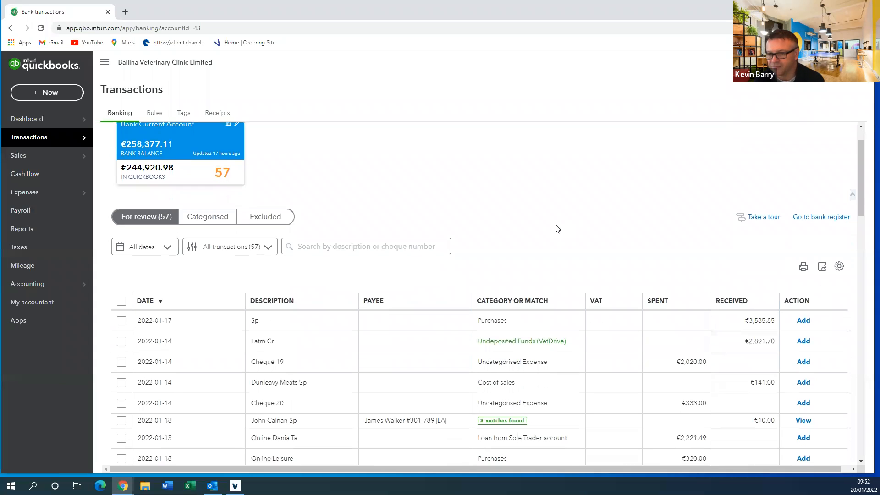
scroll(557, 228, down, 12)
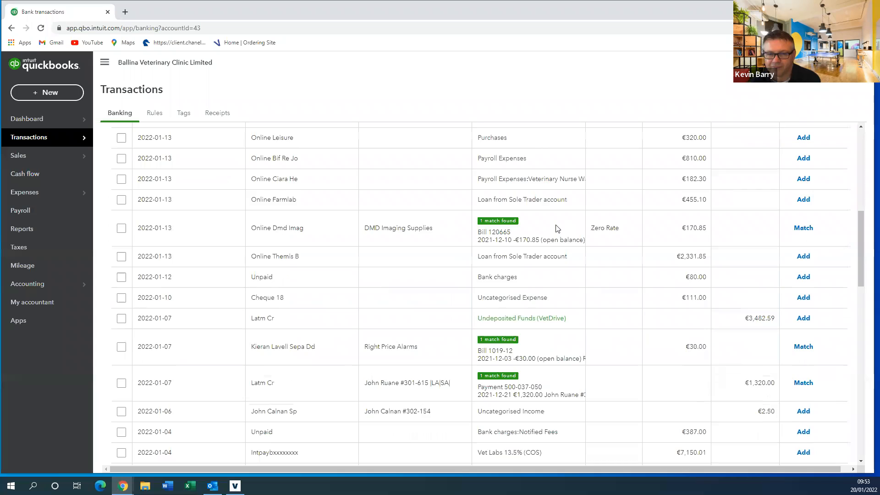
Step: Examine the Bank Current Account's transactions awaiting review, from January 2022 back through December 2021
scroll(557, 229, down, 5)
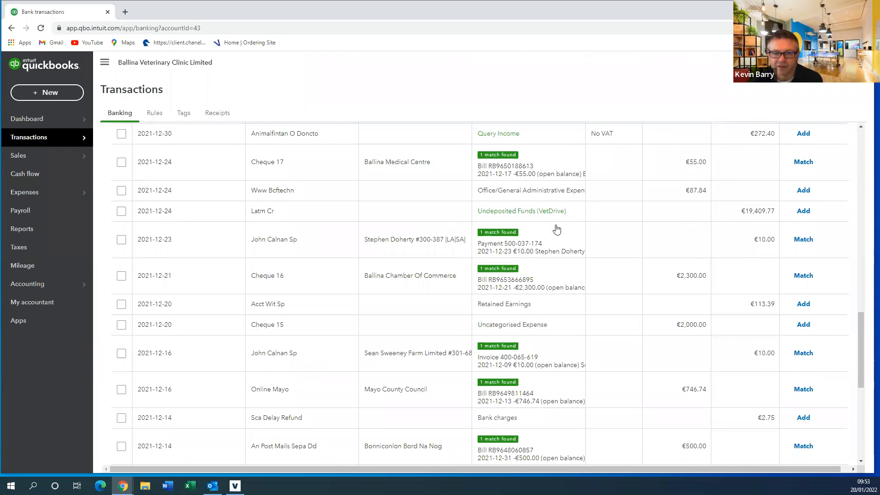
scroll(557, 228, down, 3)
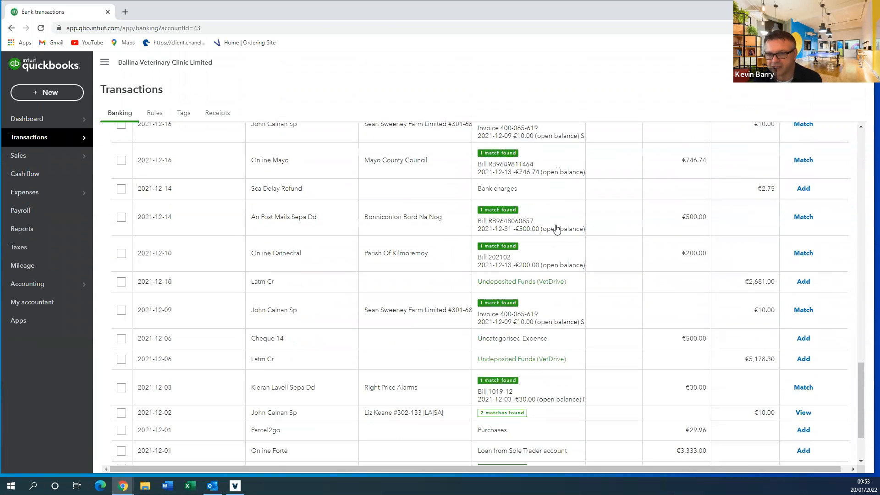
scroll(556, 228, up, 4)
scroll(557, 228, up, 15)
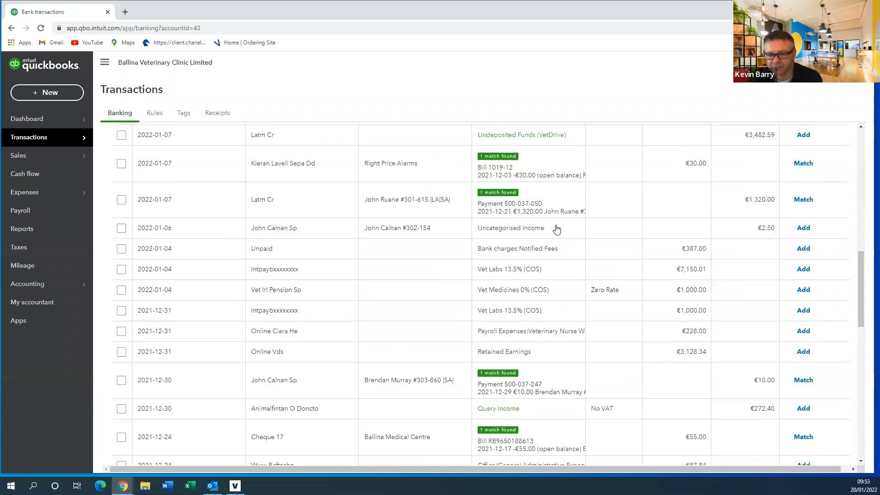
scroll(557, 229, up, 6)
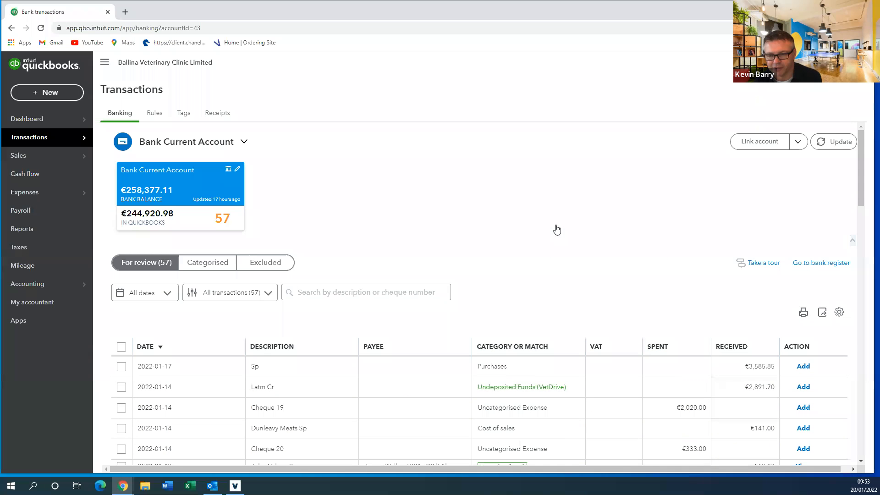
scroll(557, 228, down, 2)
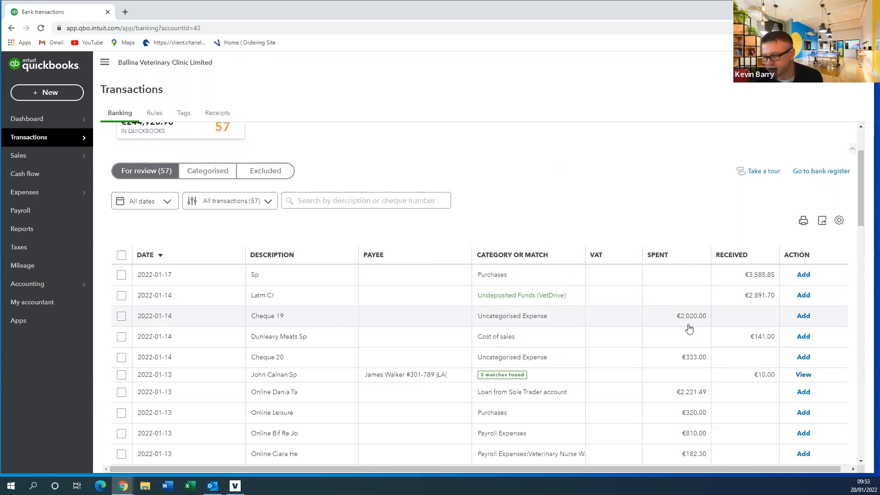
scroll(604, 330, down, 7)
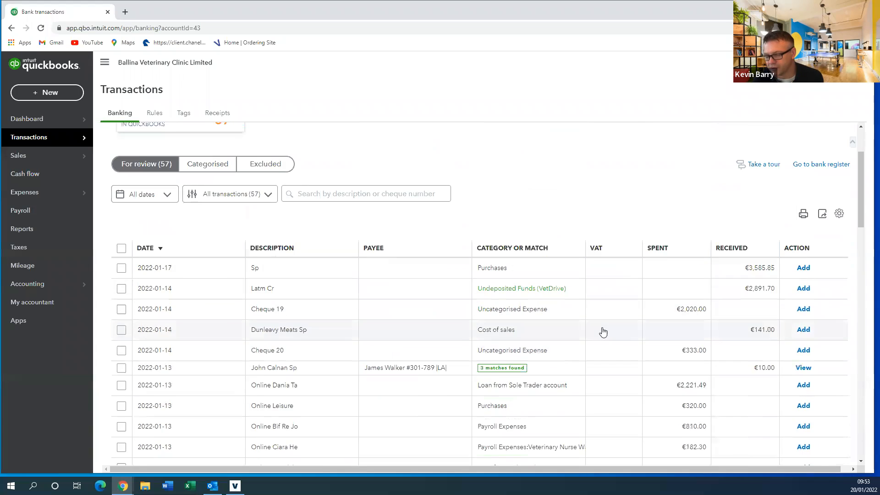
scroll(595, 329, down, 6)
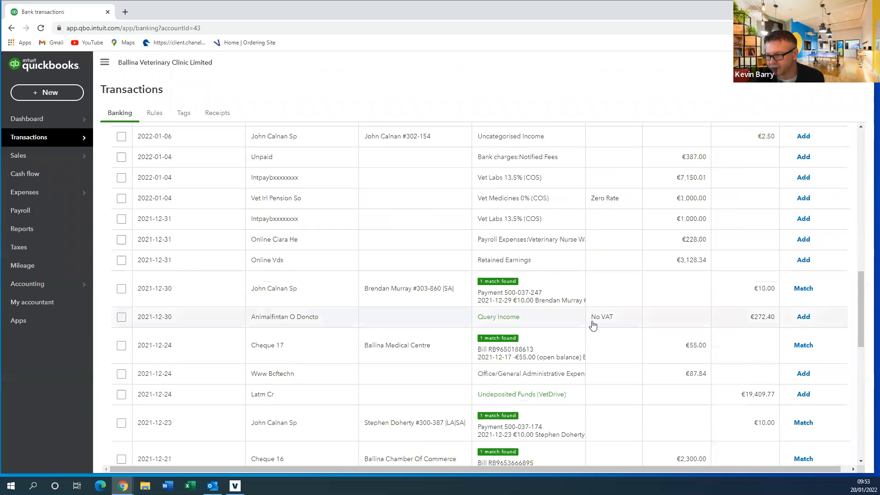
Step: Match the €30.00 Right Price Alarms payment of 2021-12-03 to Bill 1019-12
scroll(593, 325, down, 7)
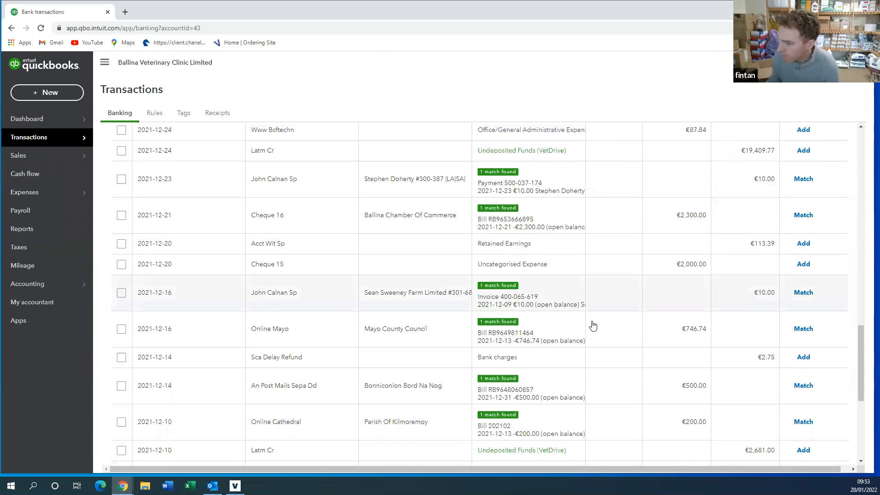
scroll(593, 325, down, 2)
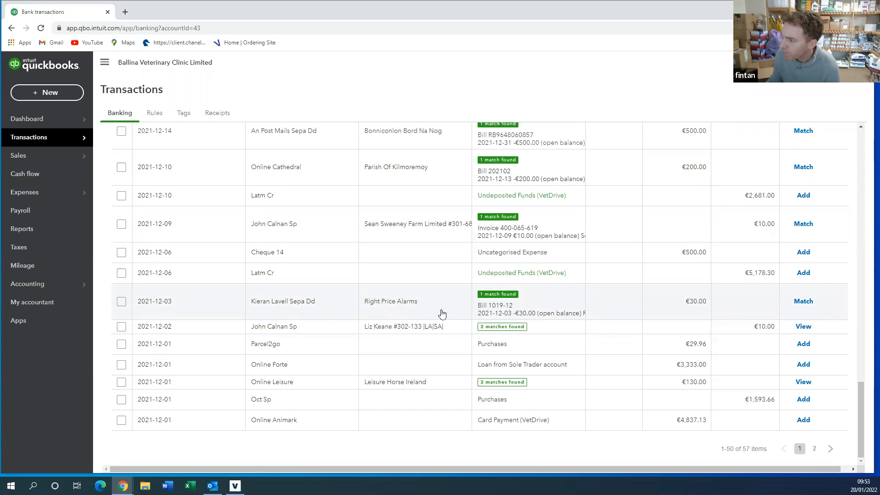
click(803, 302)
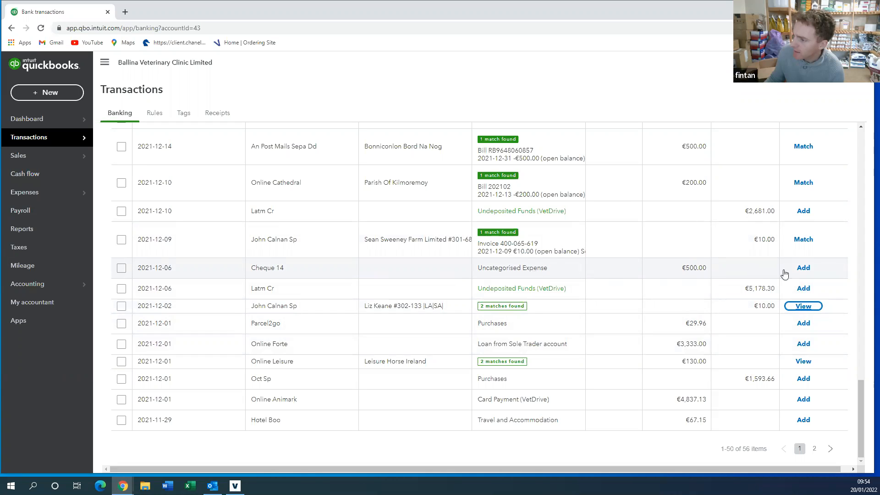
Step: Open the €500.00 Cheque 14 transaction of 2021-12-06 and set its supplier to Bonniconlon Bord Na Nog
click(269, 271)
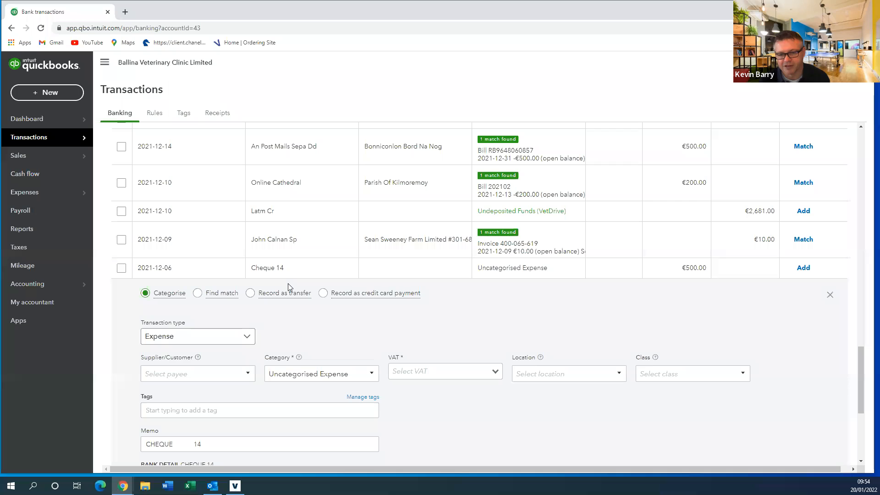
scroll(303, 280, down, 3)
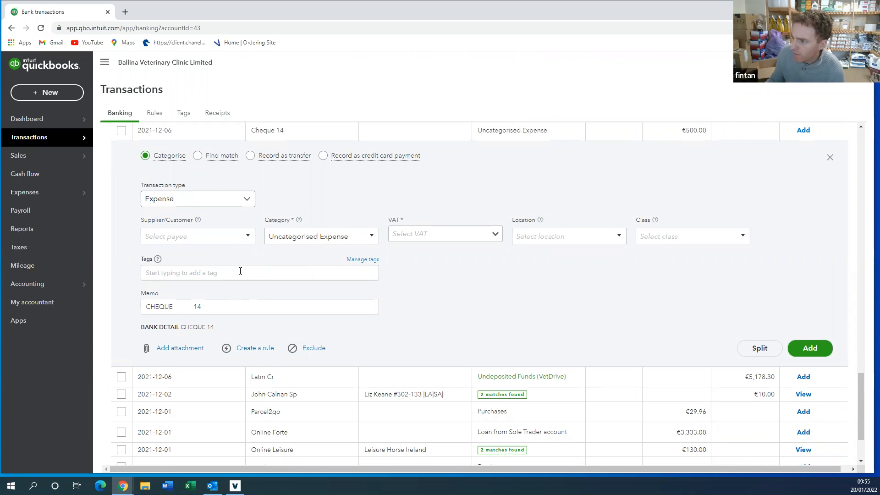
click(249, 241)
click(248, 237)
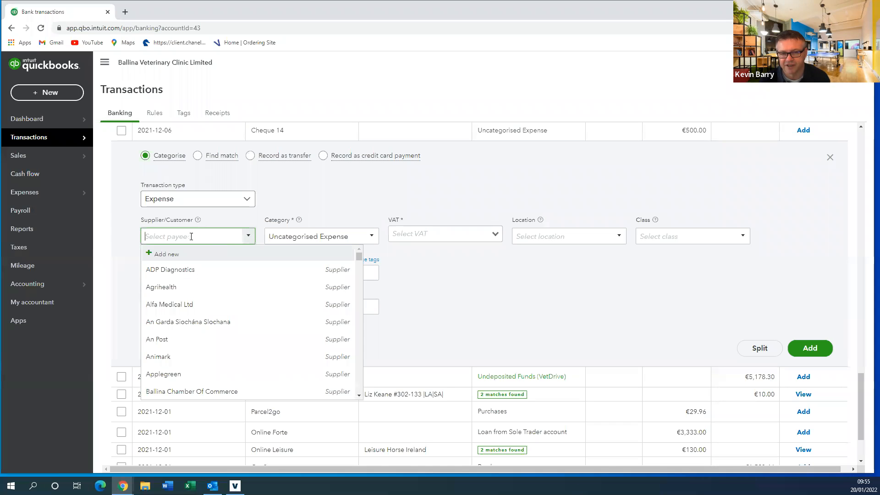
text(bonniconlon Bord Na Nog)
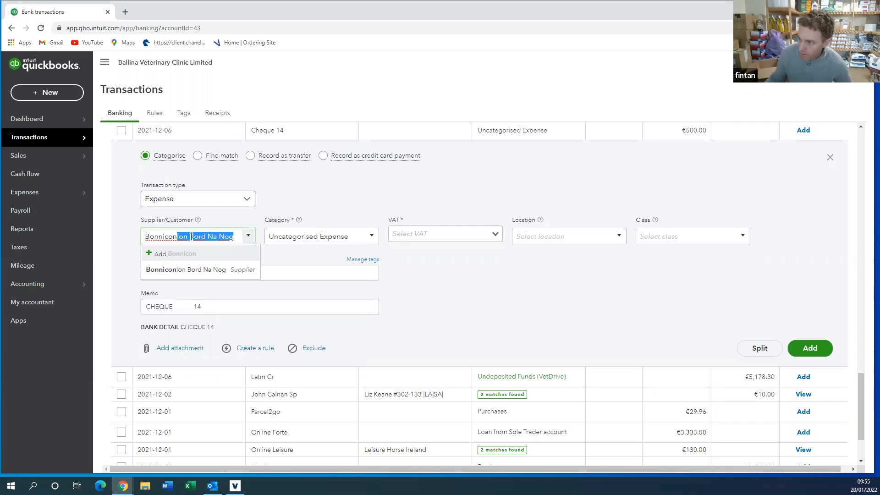
click(217, 270)
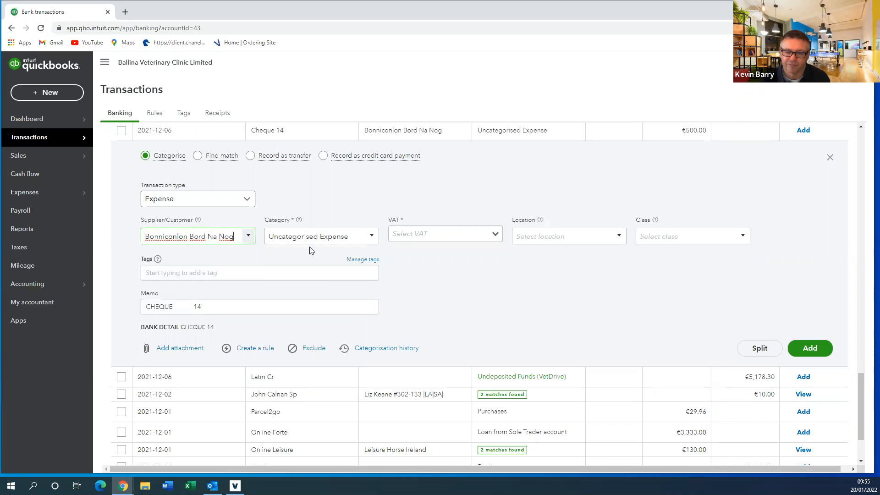
Step: Categorise Cheque 14 as Advertising/Promotional with VAT OOS (0%), declining to make it the category's default tax code
click(372, 241)
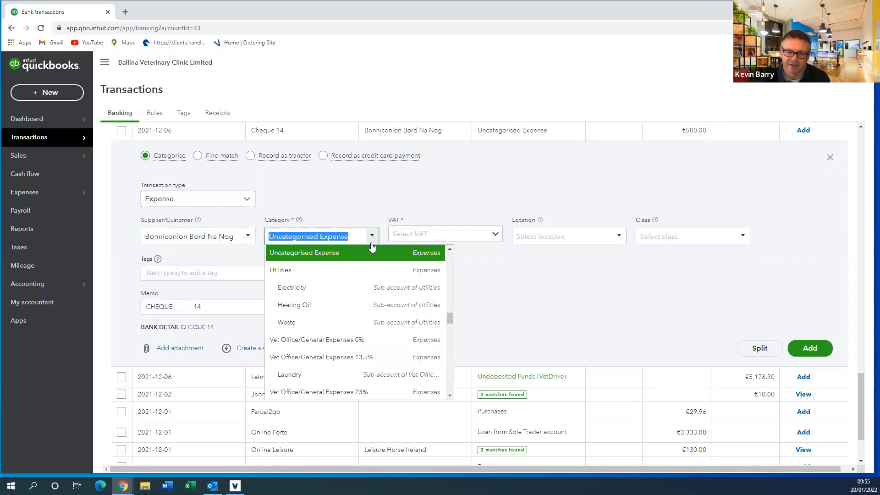
scroll(362, 279, down, 6)
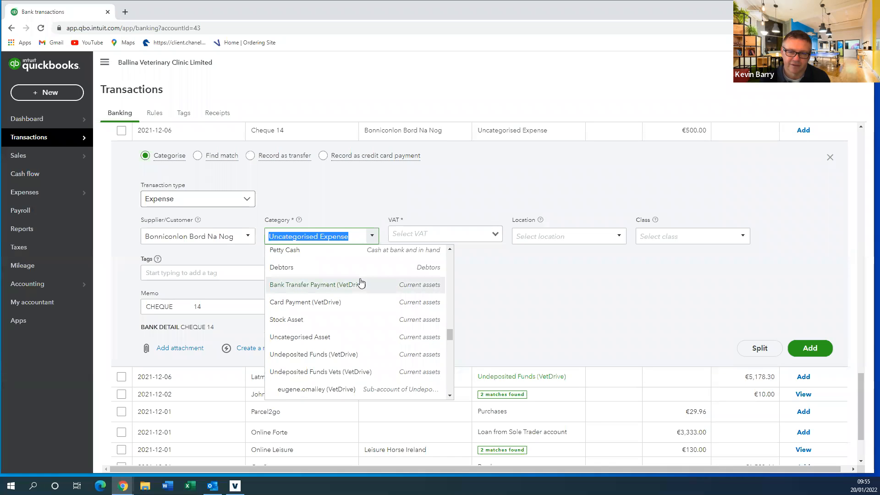
text(Advertising/Promotional)
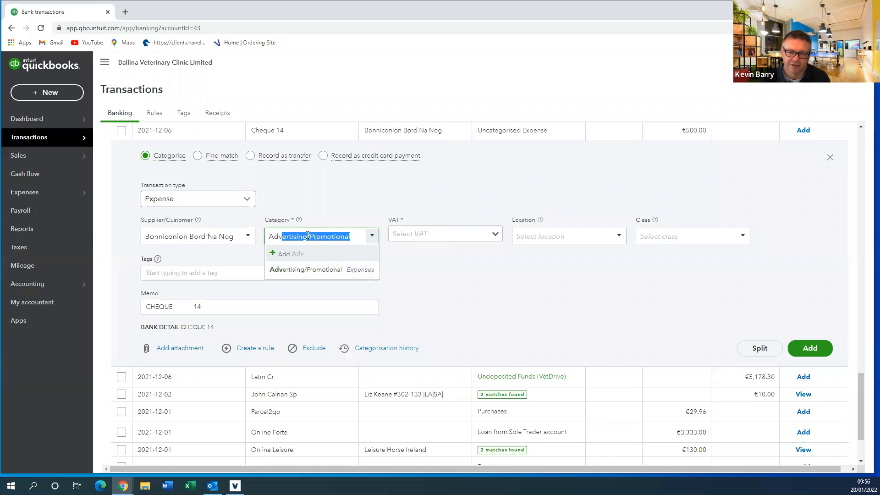
click(324, 269)
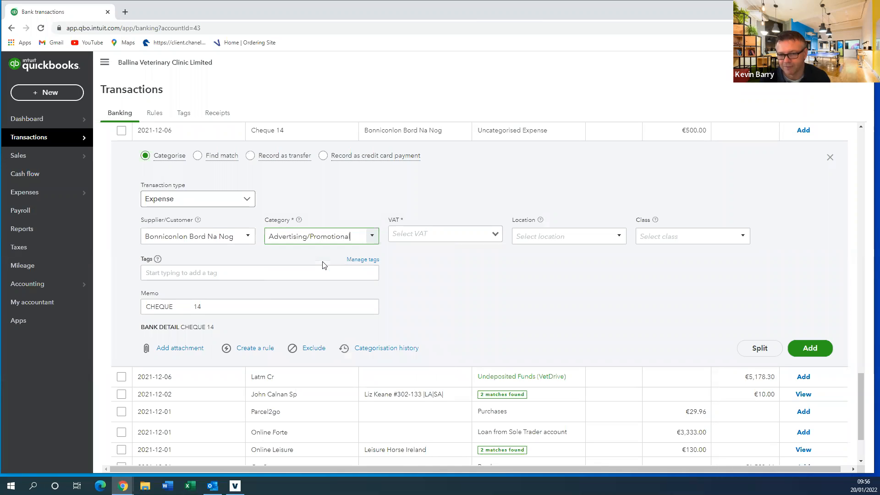
click(494, 235)
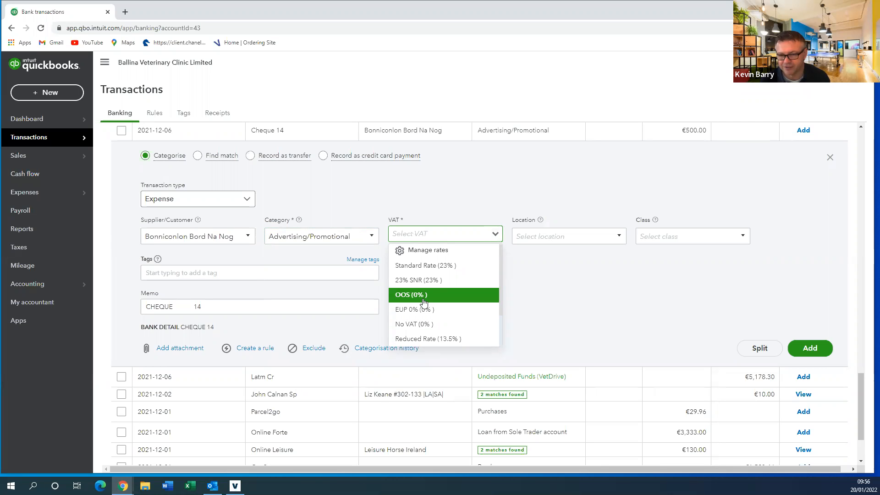
click(424, 300)
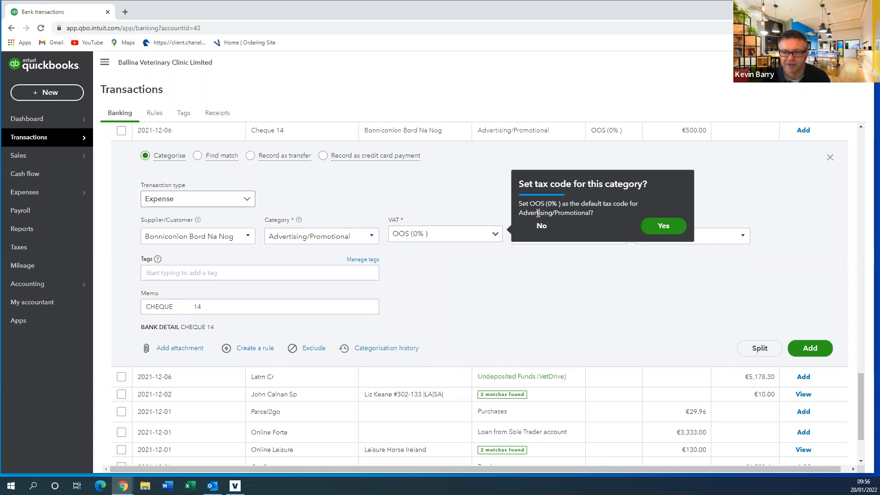
click(543, 226)
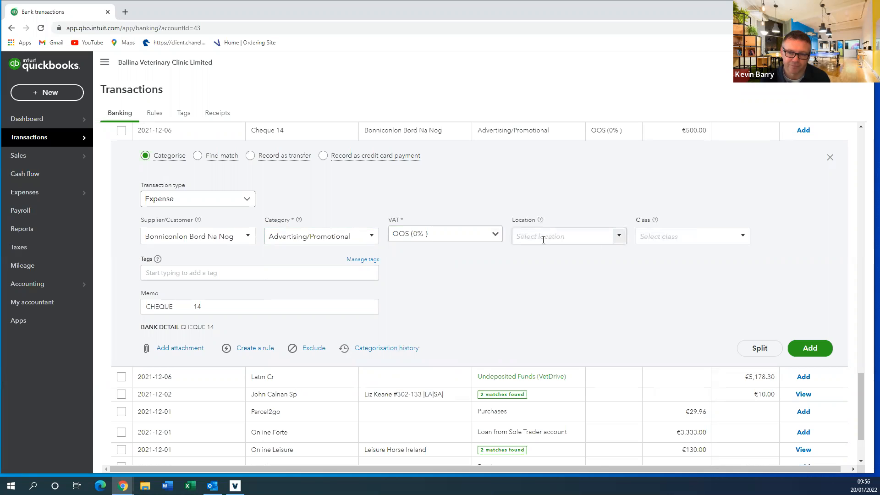
Step: Check the location and class options for Cheque 14, leave both blank and add the expense
click(620, 242)
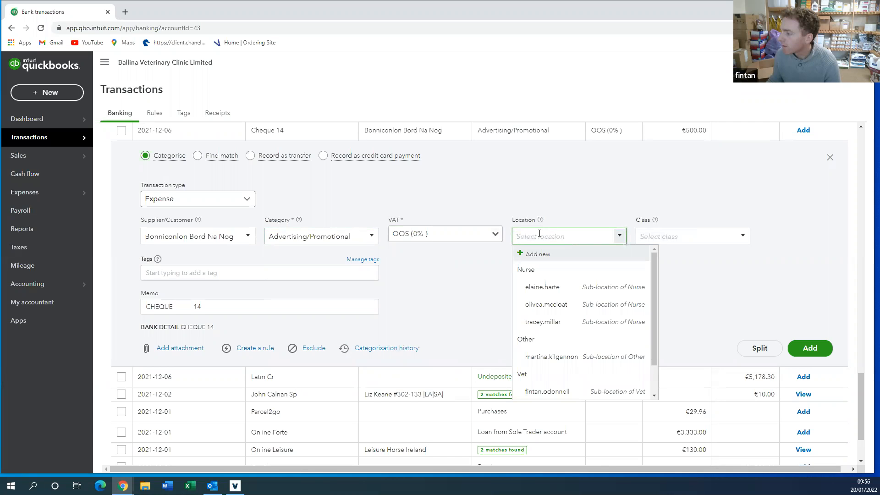
click(571, 207)
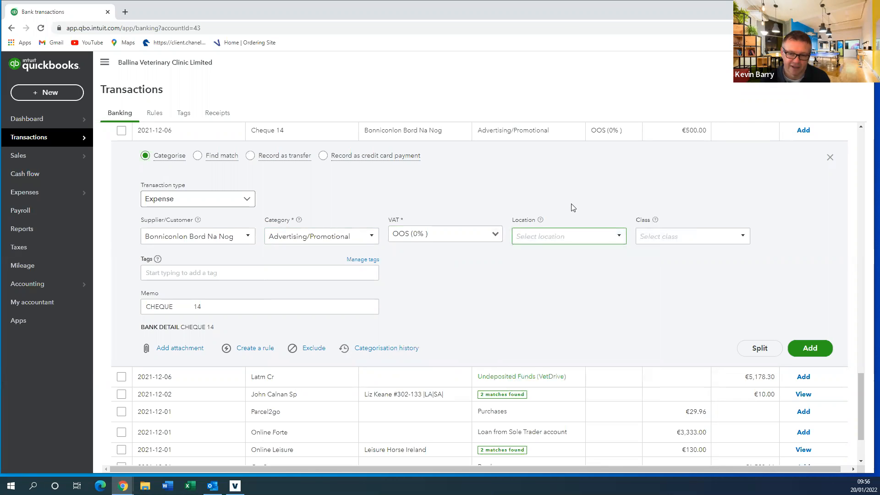
click(689, 239)
click(744, 238)
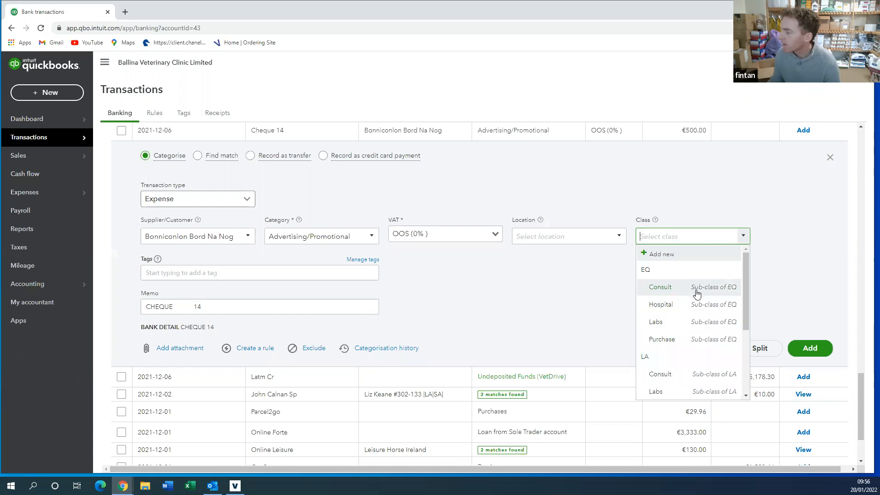
scroll(697, 293, down, 3)
scroll(697, 295, up, 2)
scroll(698, 295, down, 2)
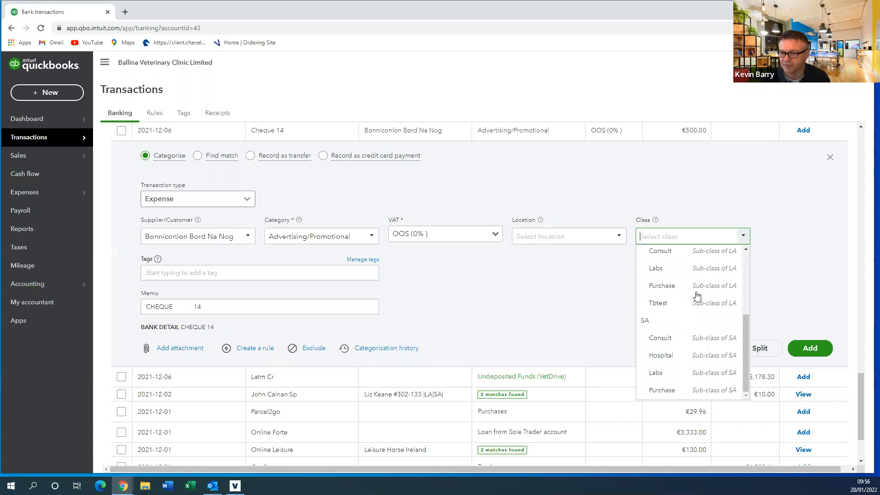
scroll(697, 296, up, 3)
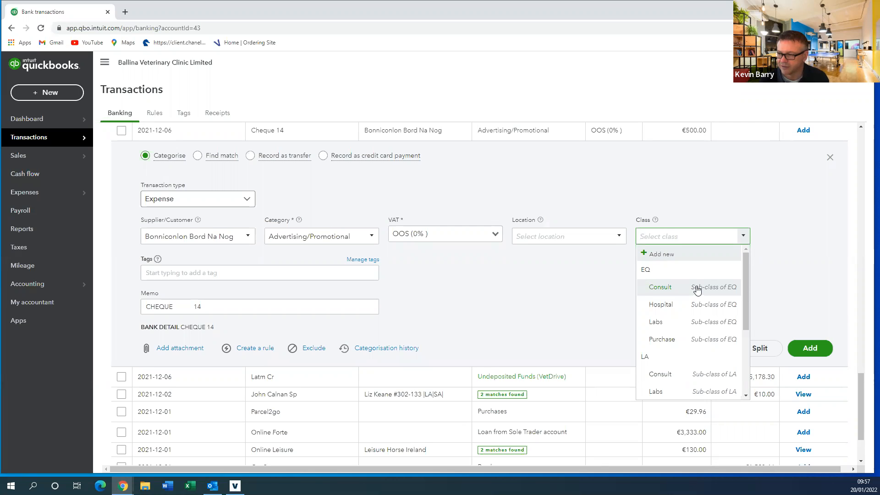
click(626, 281)
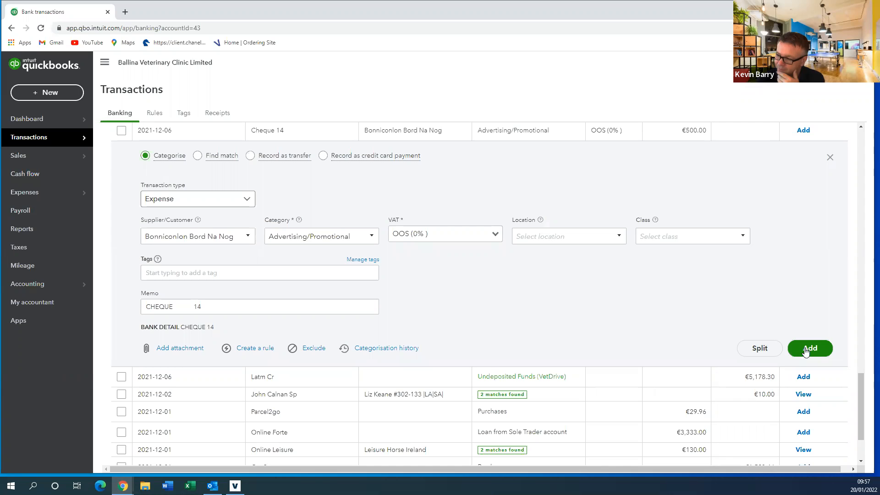
click(806, 351)
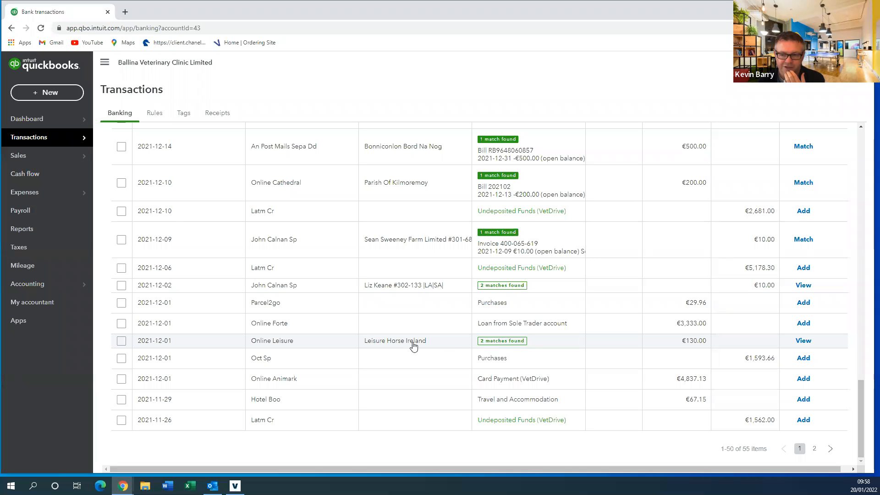
Step: Match the €130.00 Online Leisure payment of 2021-12-01 to Leisure Horse Ireland's Bill 115518
click(508, 344)
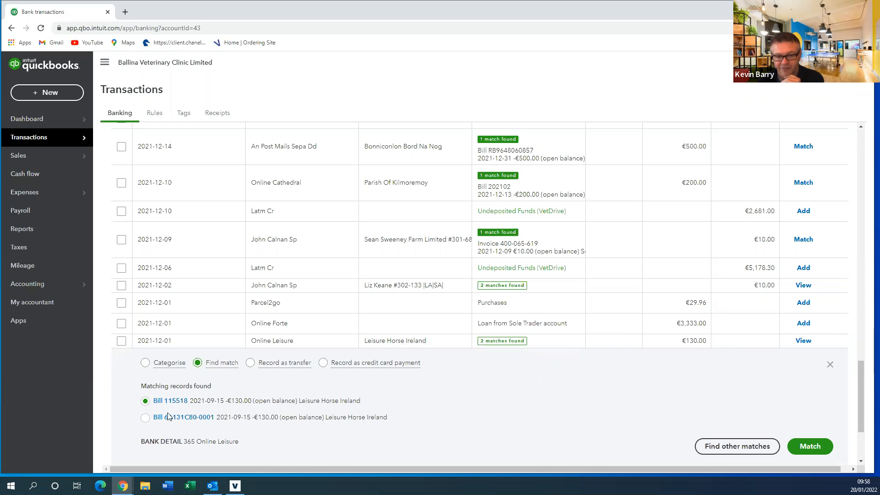
click(802, 448)
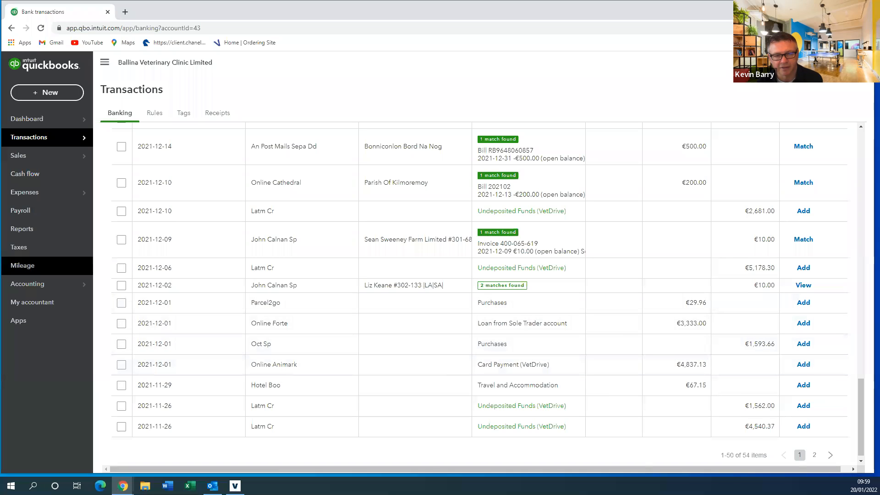
Step: Search the suppliers for "leis" and open Leisure Horse Ireland's transaction list
click(45, 196)
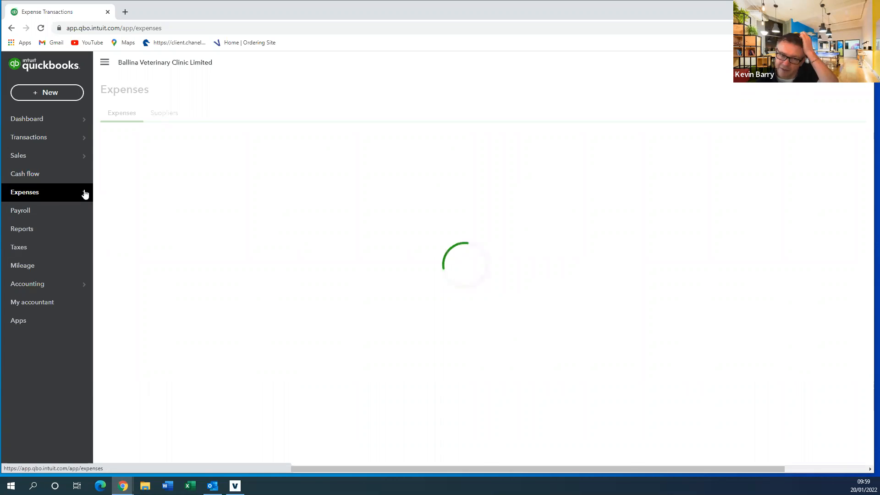
click(165, 117)
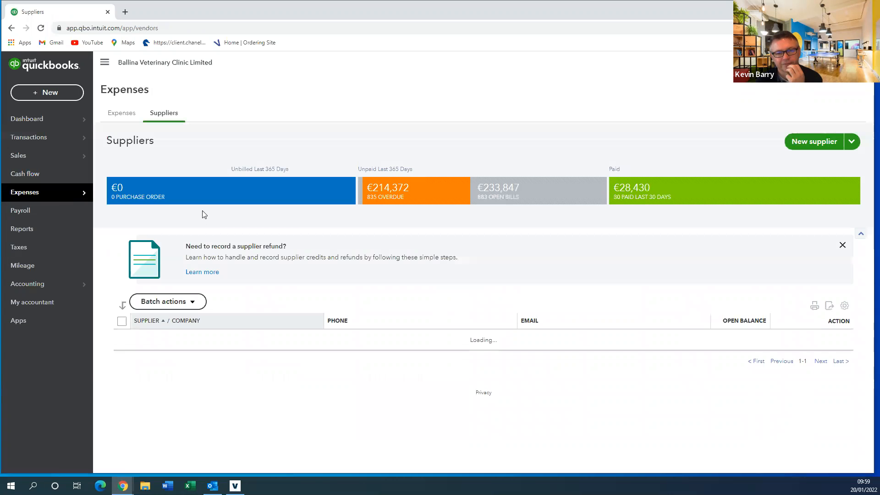
click(257, 304)
text(leis)
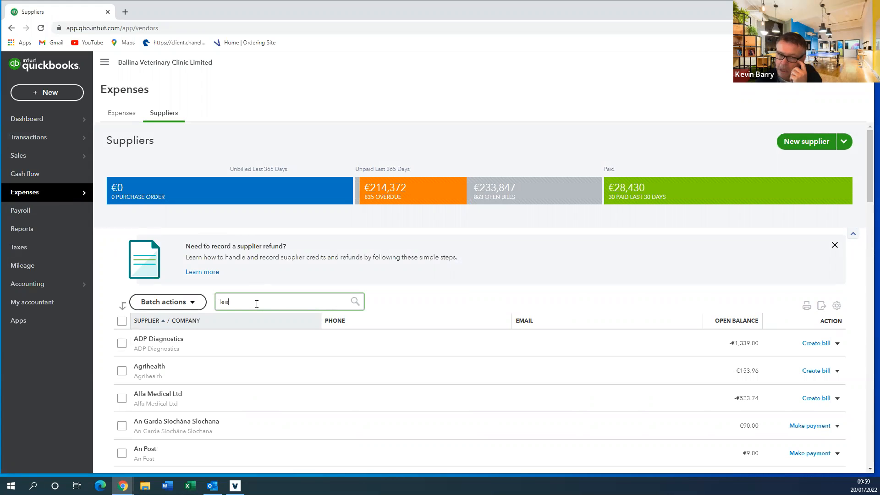
click(257, 326)
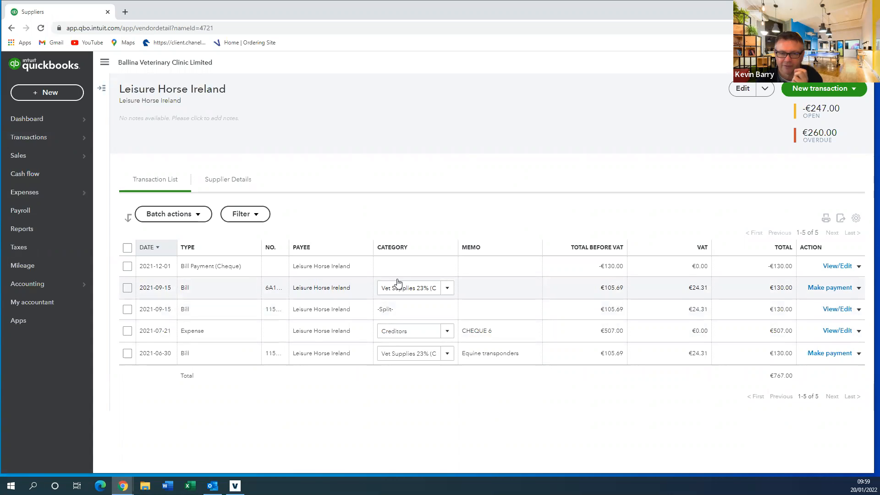
Step: Open Leisure Horse Ireland's bill payment of 2021-12-01 and check its online banking match
click(229, 274)
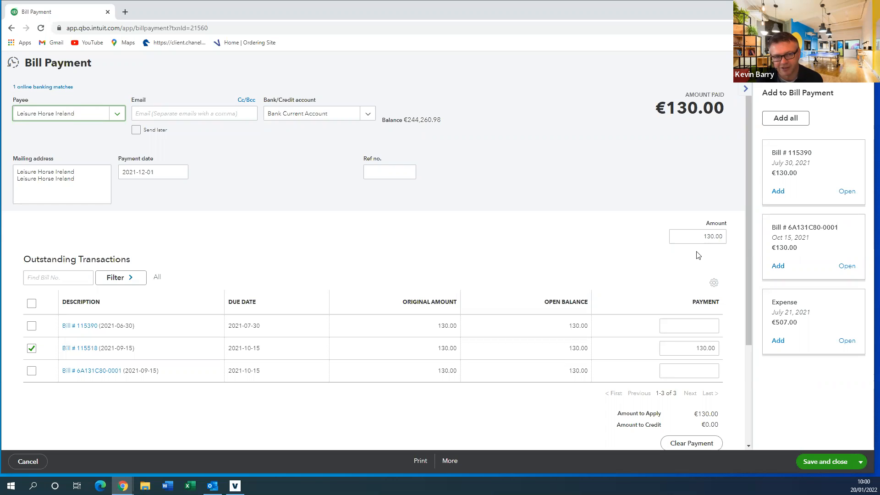
click(45, 90)
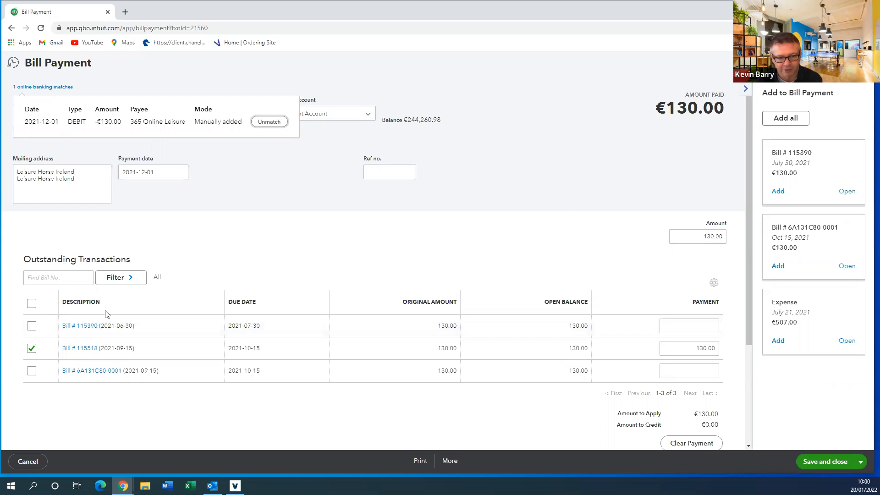
click(94, 351)
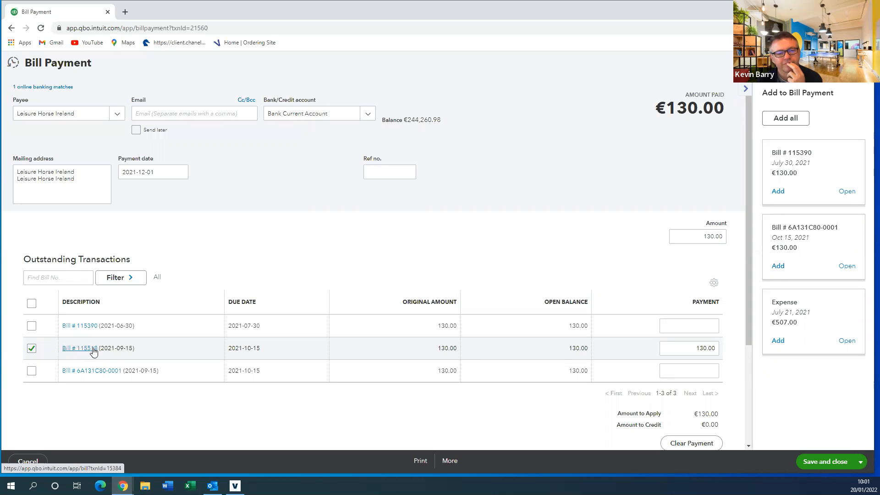
Step: Open Bill 115518 from the payment, check its attached invoice image, and save and close the bill
click(94, 351)
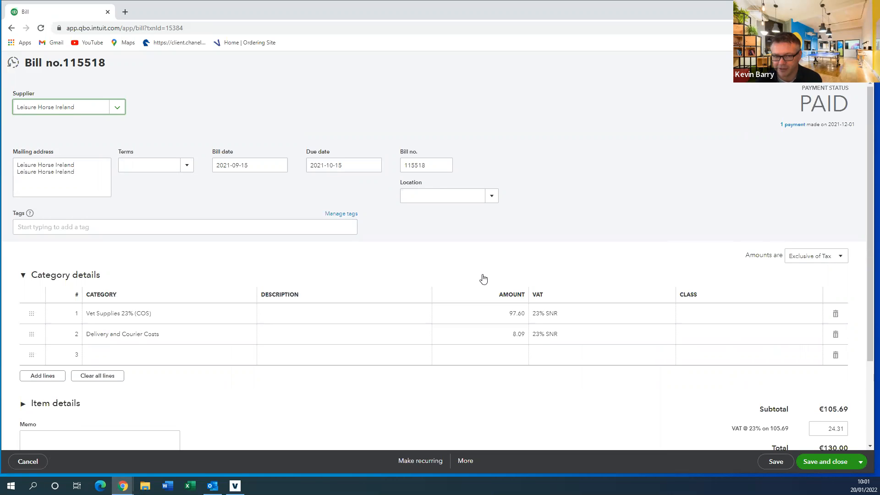
scroll(483, 279, down, 3)
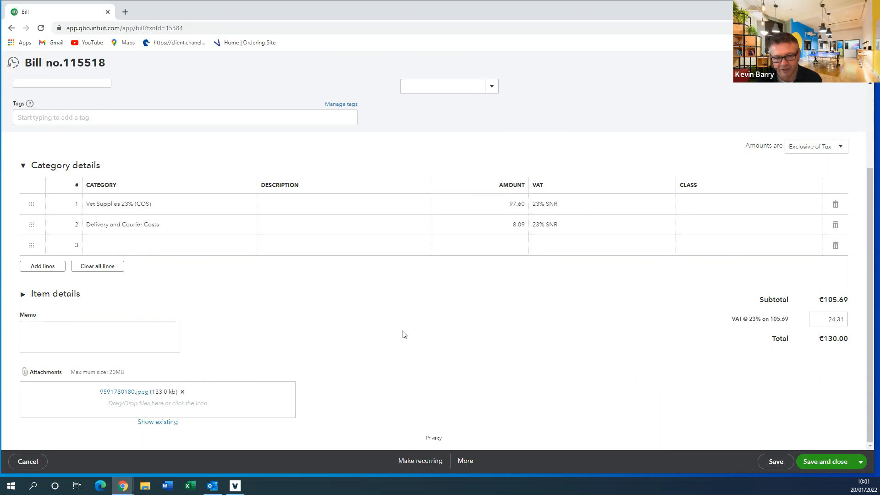
click(105, 392)
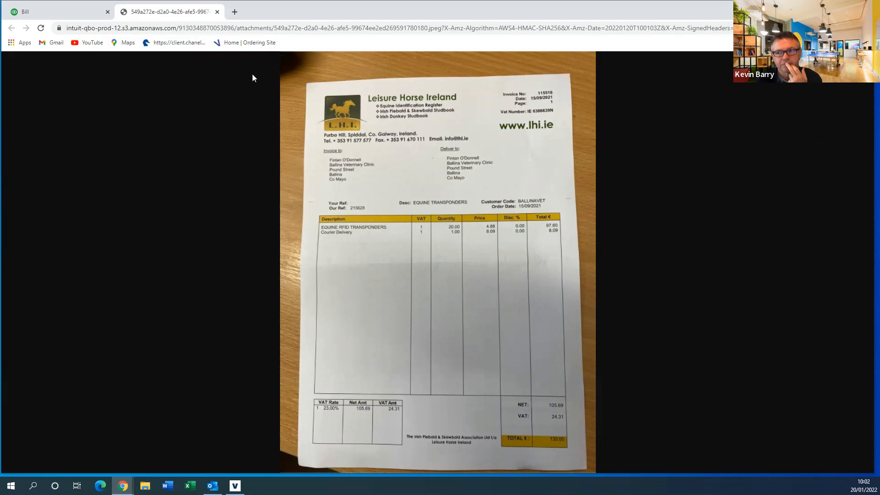
click(217, 12)
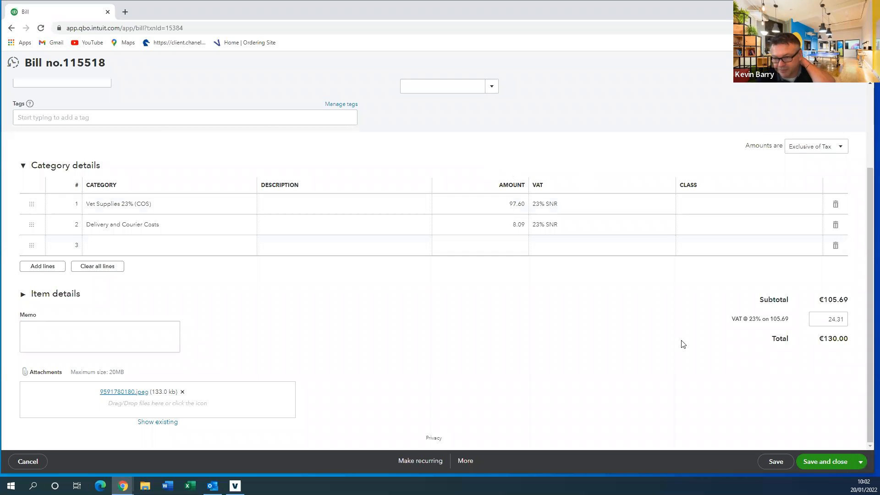
click(804, 461)
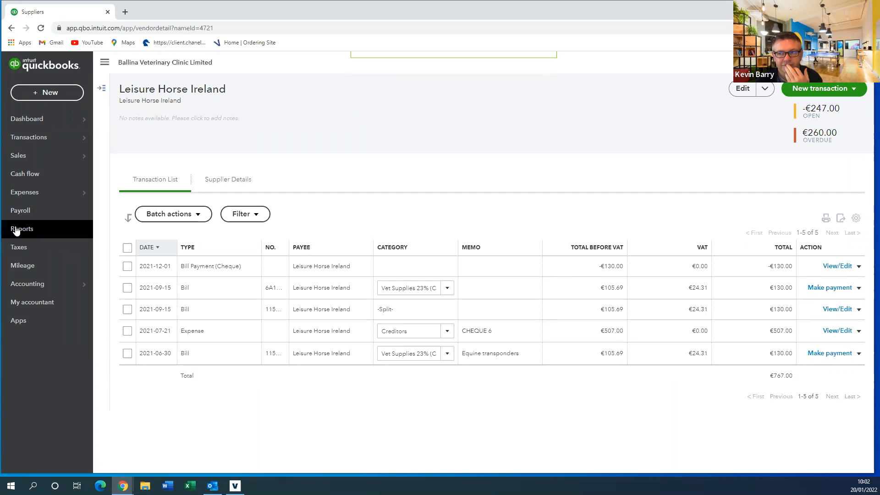
Step: Look through the custom and standard reports and open the Supplier Balance Summary for all dates
click(33, 233)
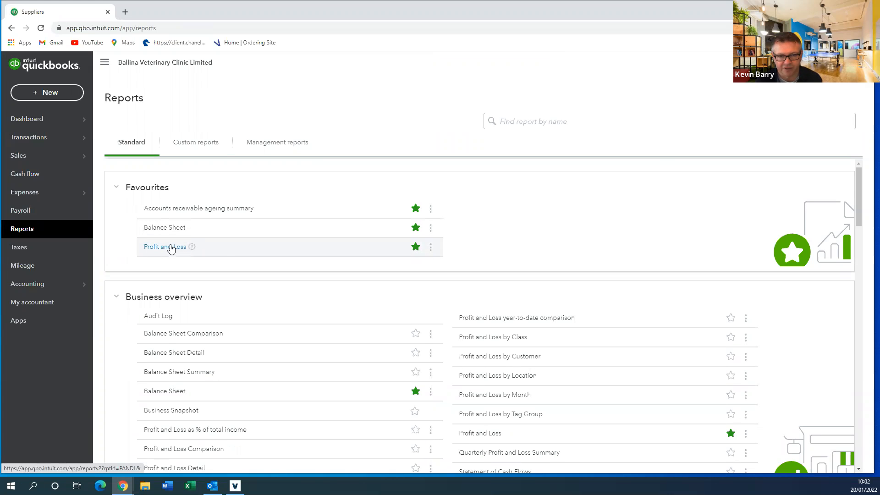
click(206, 145)
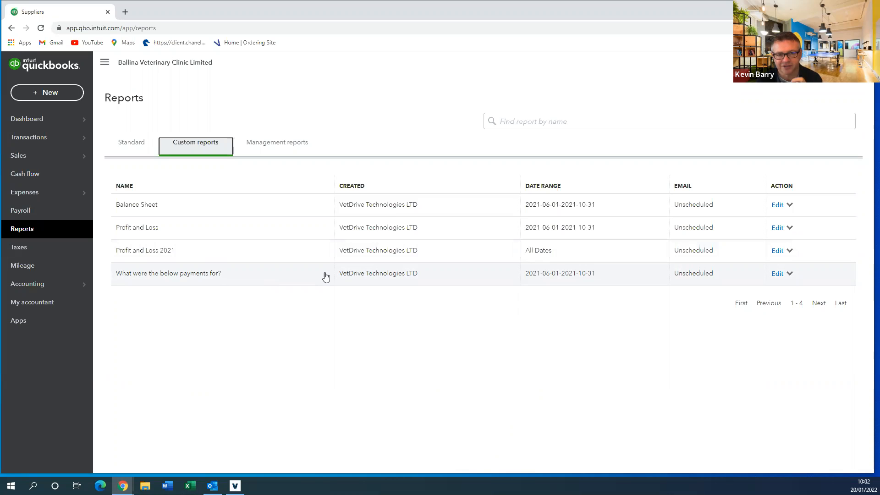
click(142, 150)
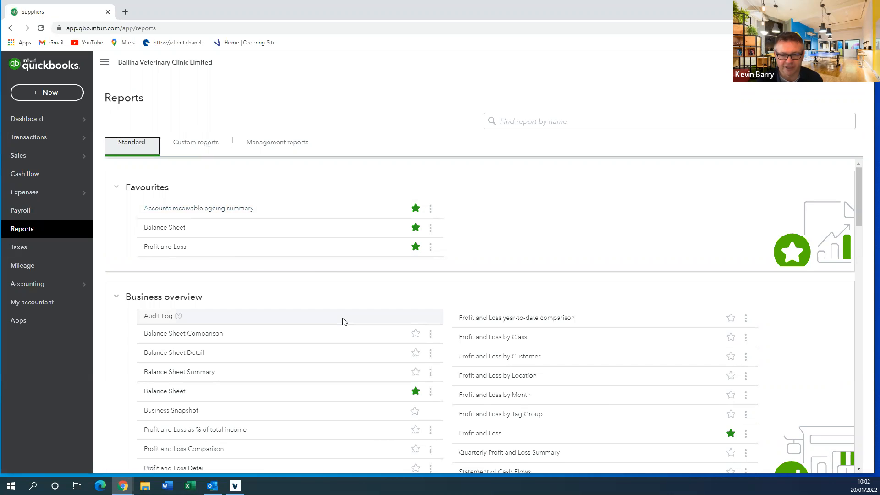
scroll(343, 321, down, 5)
scroll(345, 321, down, 5)
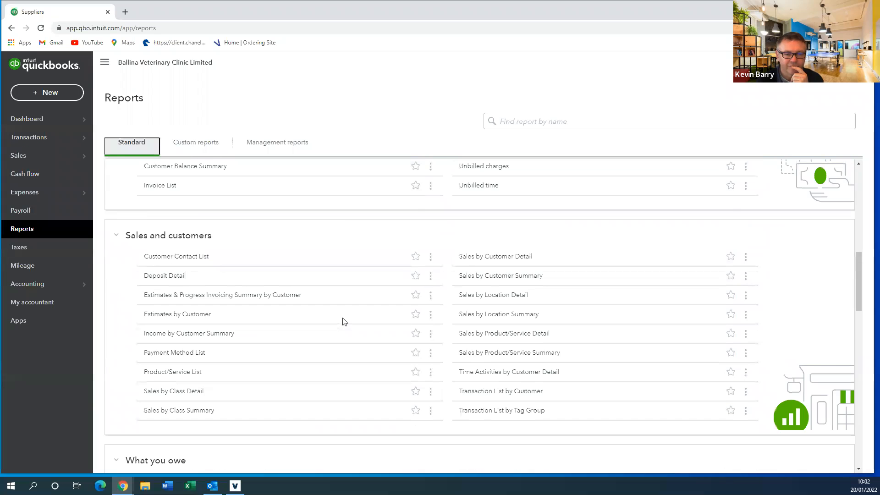
scroll(344, 321, down, 5)
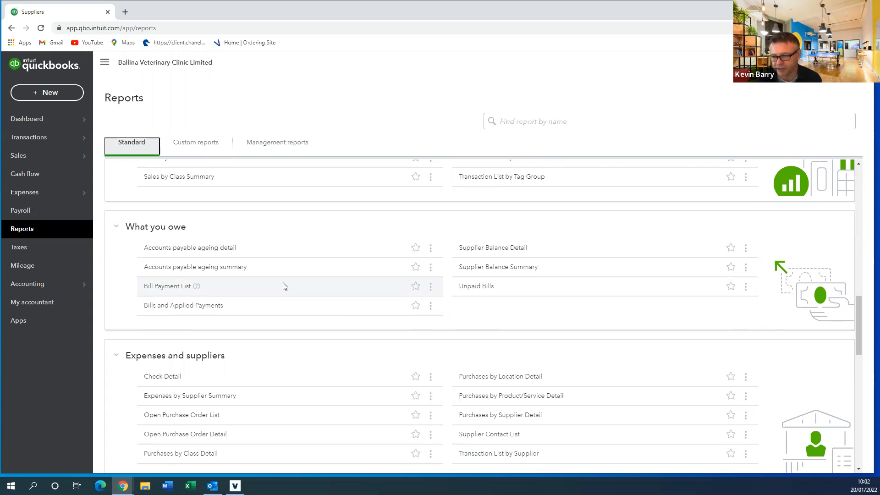
click(474, 270)
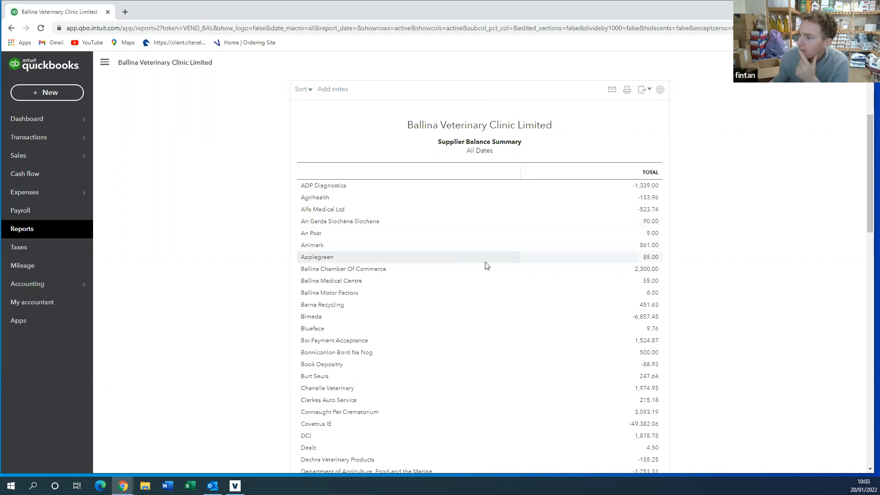
Step: Examine the balance detail behind Leisure Horse Ireland's total and return to the supplier summary
scroll(486, 266, down, 6)
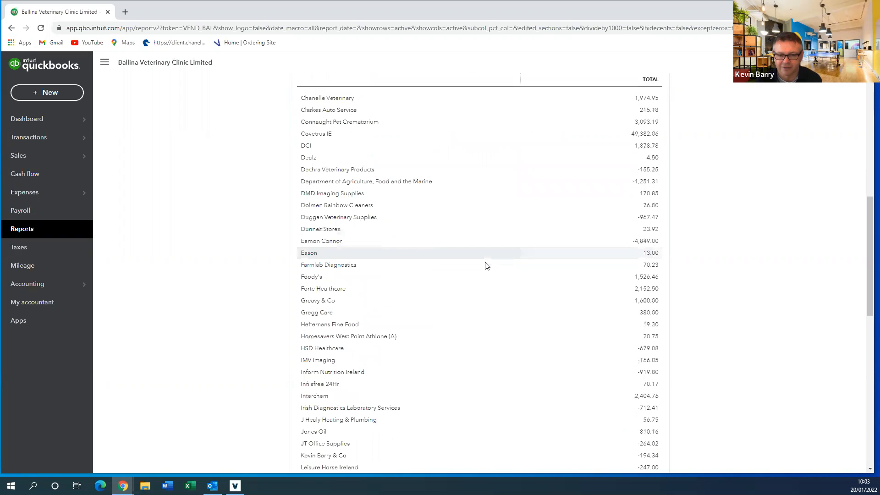
scroll(487, 265, down, 2)
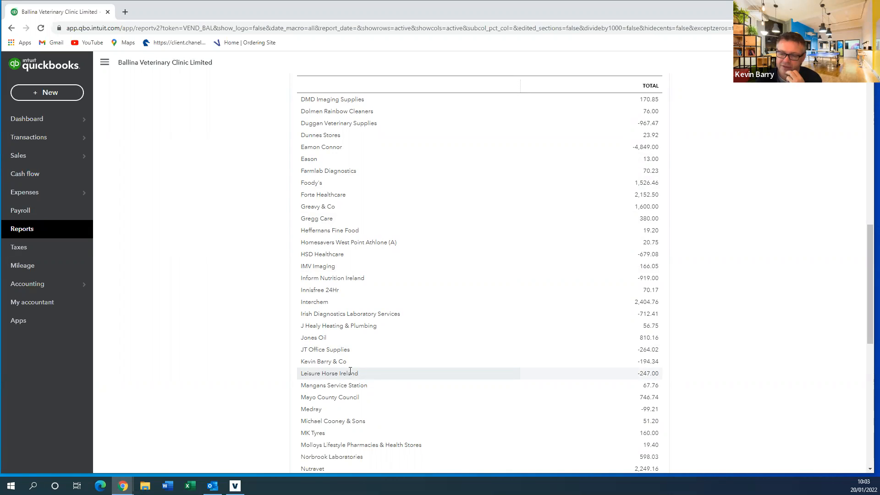
click(648, 373)
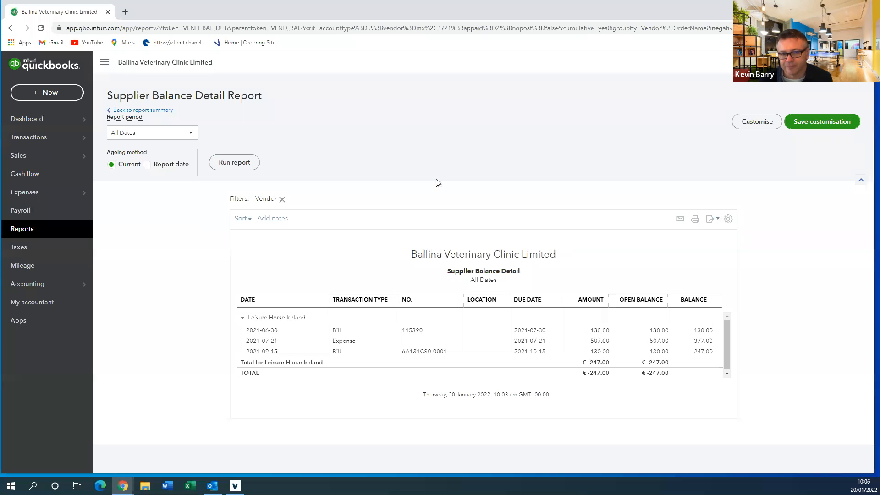
click(148, 111)
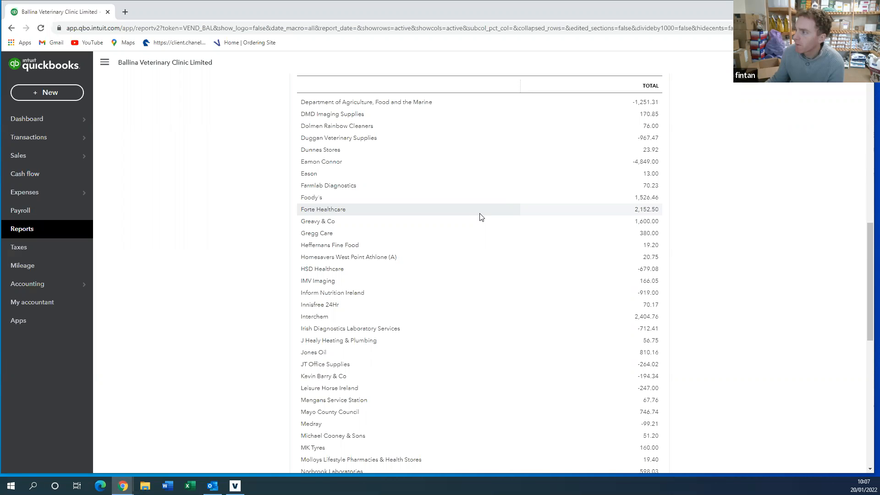
Step: Return to the report list, mark Supplier Balance Summary as a favourite, and check the Favourites section
scroll(480, 216, up, 6)
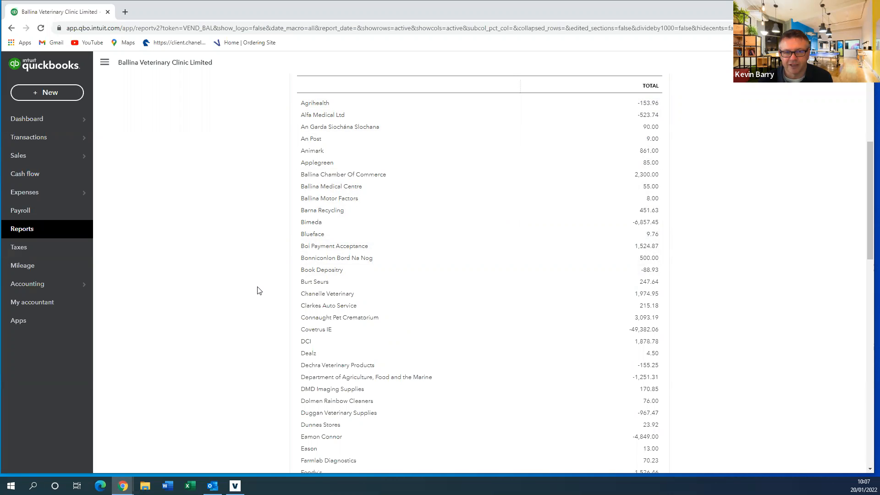
scroll(366, 218, up, 5)
scroll(369, 217, down, 3)
scroll(369, 217, up, 3)
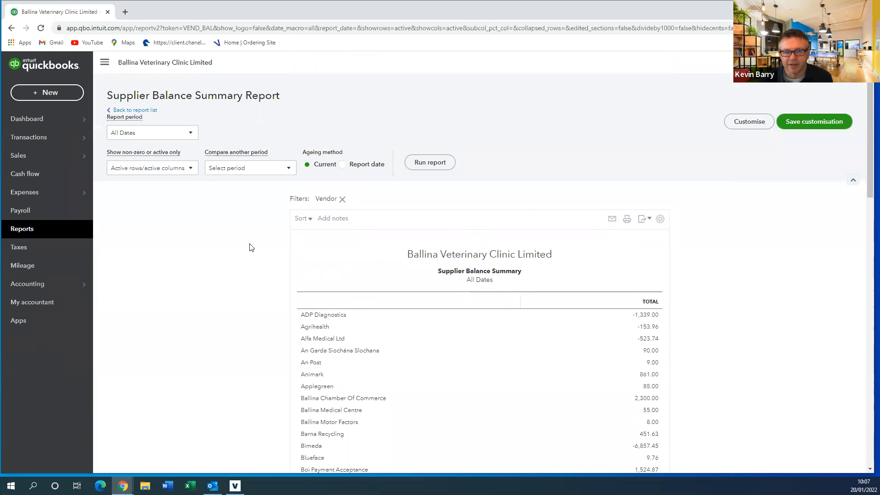
click(137, 113)
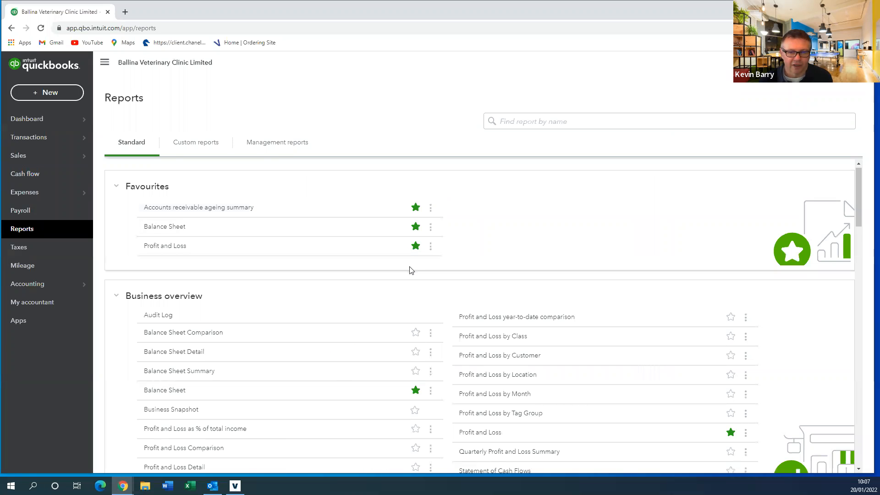
scroll(410, 270, down, 6)
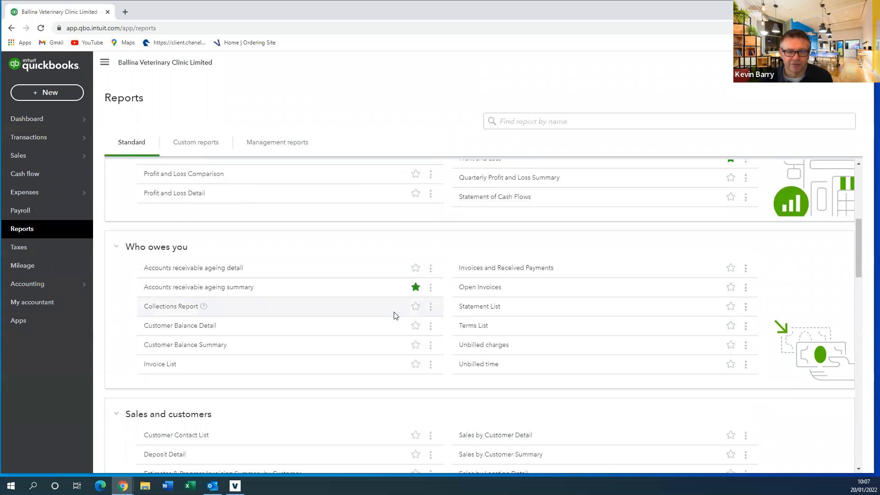
scroll(396, 313, down, 7)
scroll(396, 316, down, 2)
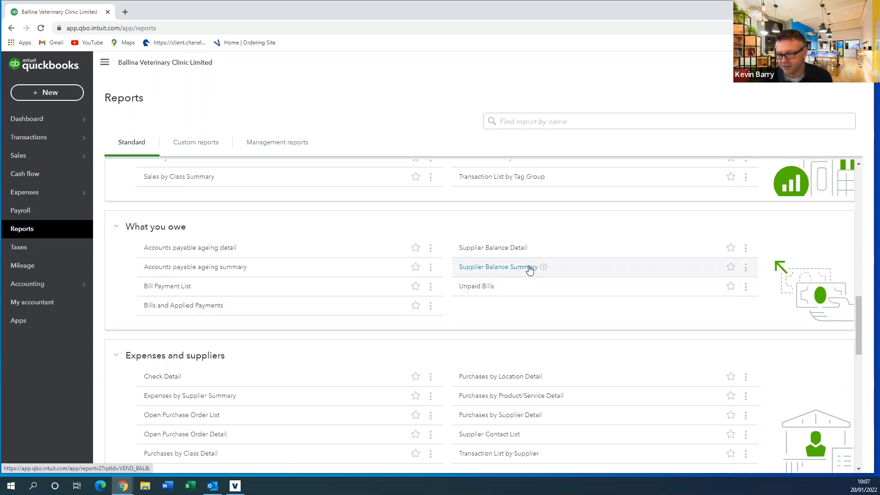
click(731, 269)
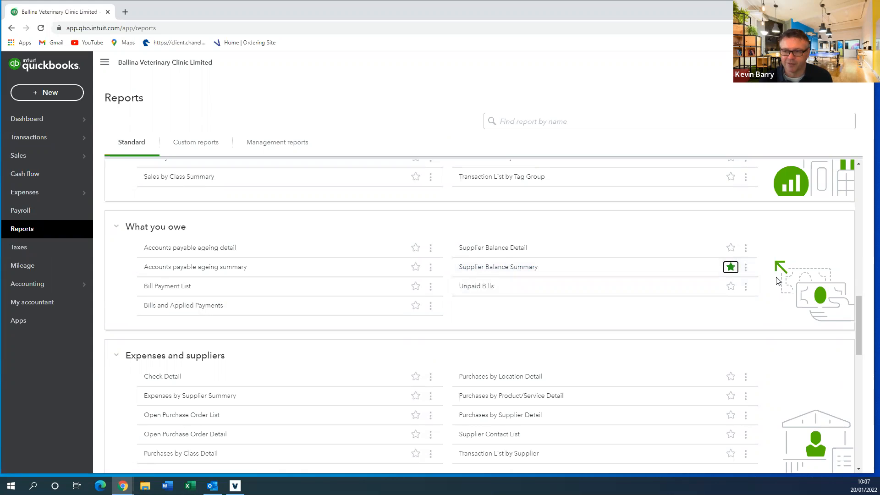
scroll(506, 212, up, 5)
scroll(507, 212, up, 12)
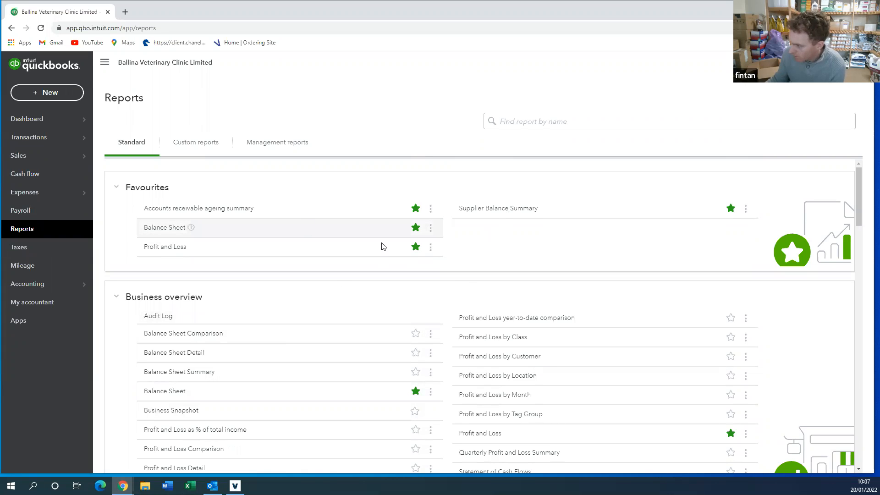
Step: Look through the standard report categories, from business overview and amounts owed to VAT, employees and accountant reports
scroll(386, 255, down, 2)
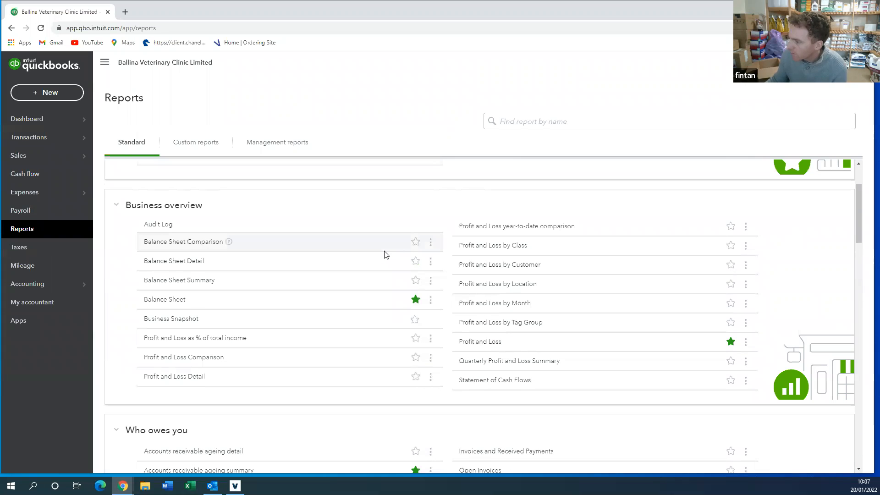
scroll(387, 255, down, 4)
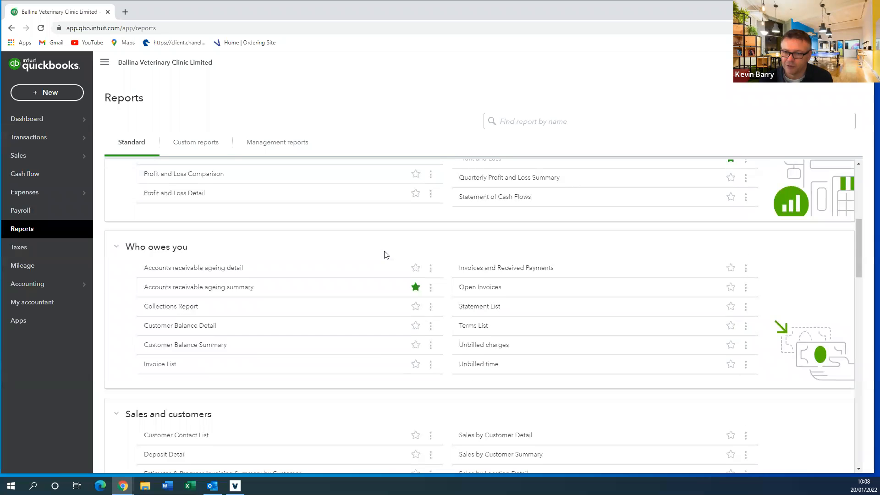
scroll(386, 256, up, 6)
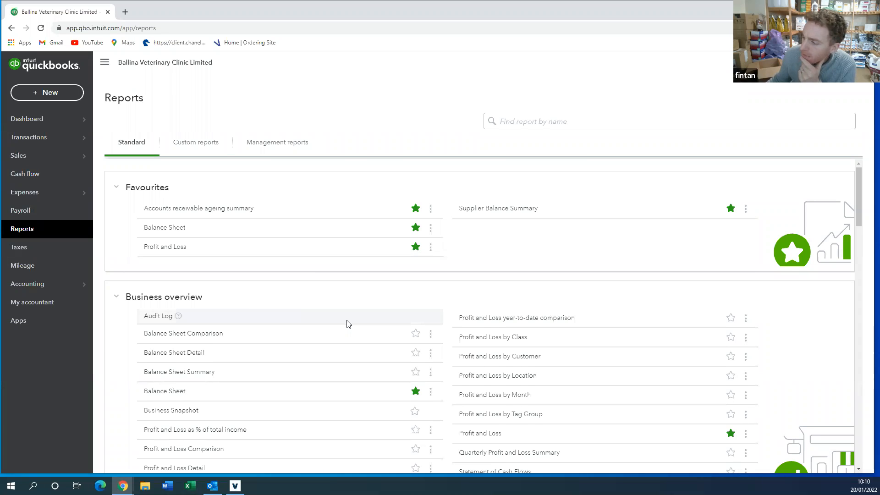
scroll(347, 324, down, 3)
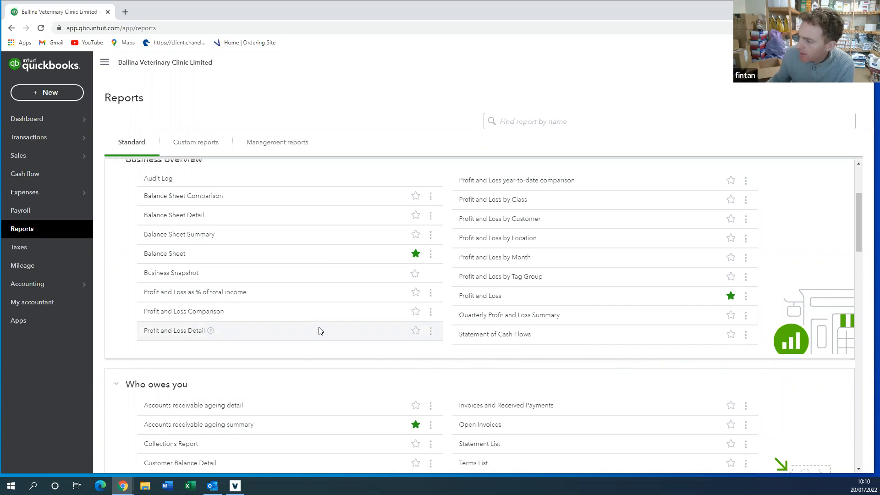
scroll(263, 339, down, 3)
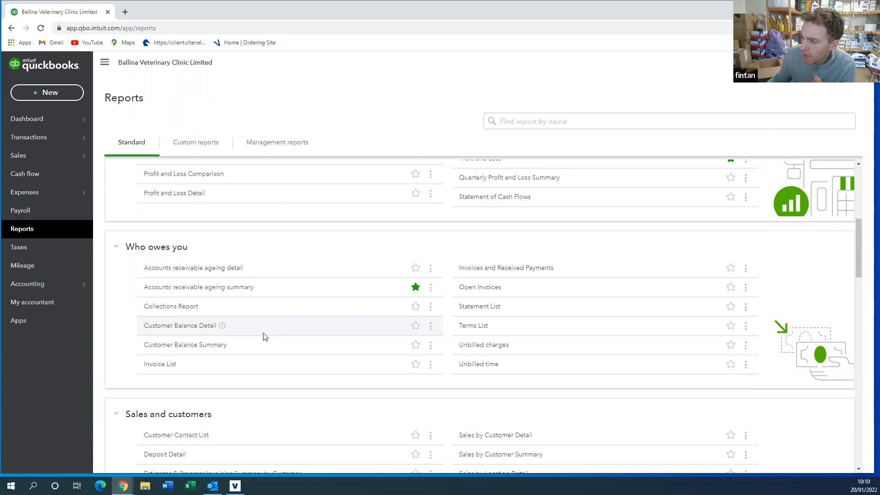
scroll(271, 334, down, 3)
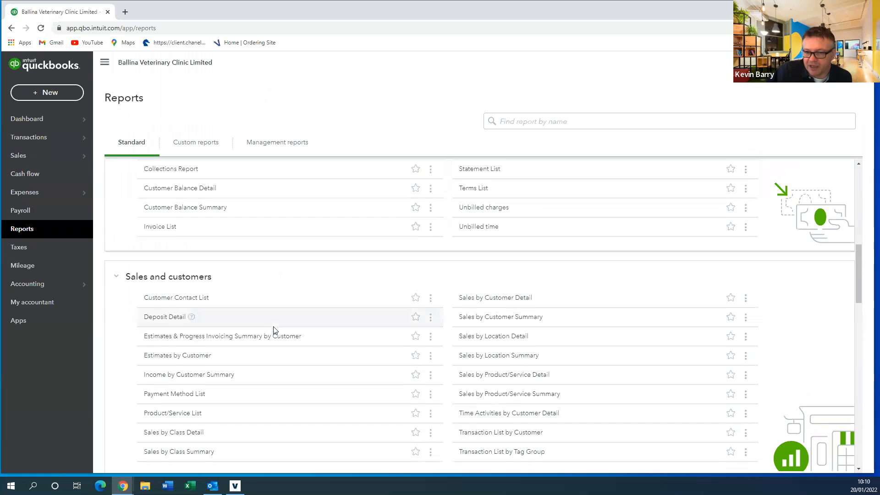
scroll(273, 330, down, 4)
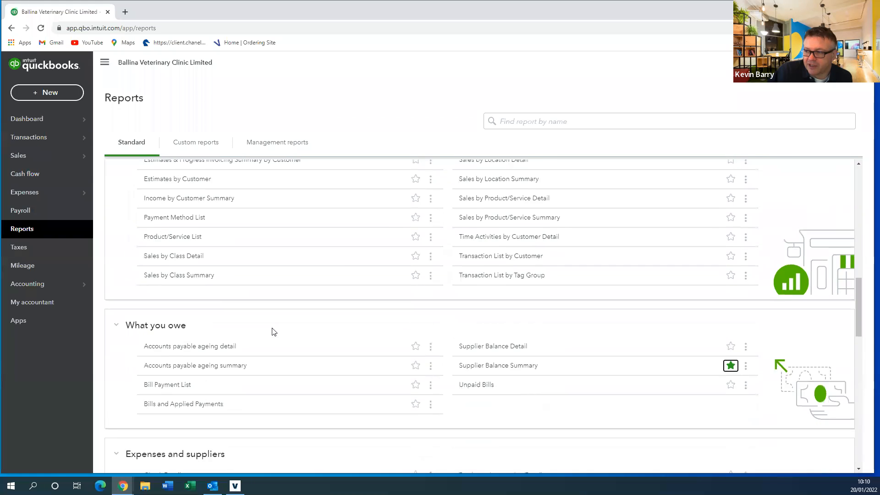
scroll(274, 331, down, 1)
scroll(274, 332, down, 2)
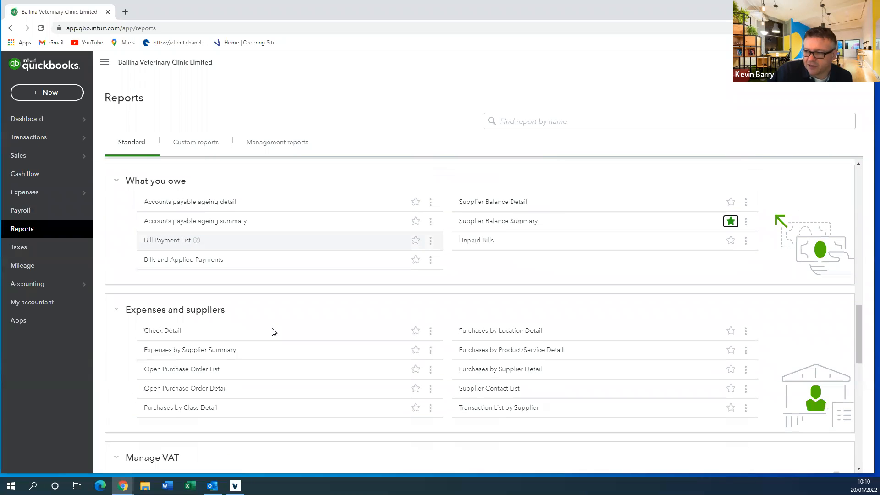
scroll(273, 331, down, 2)
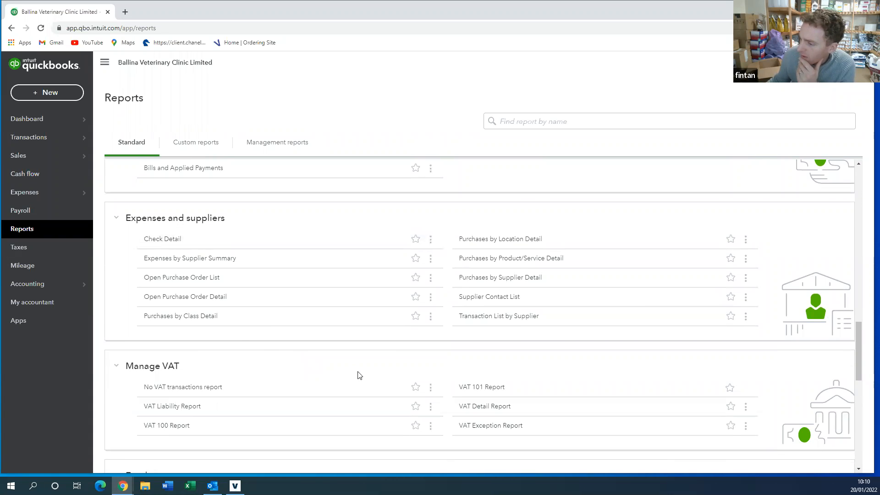
scroll(229, 371, down, 3)
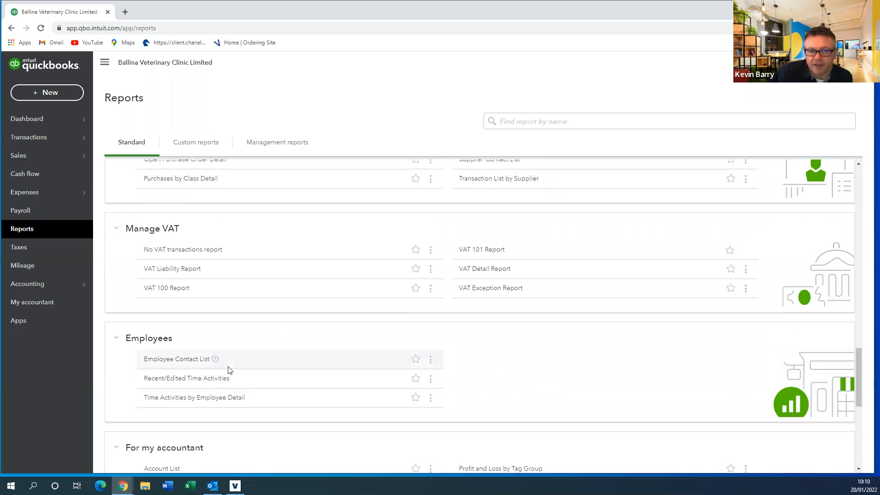
scroll(231, 368, down, 3)
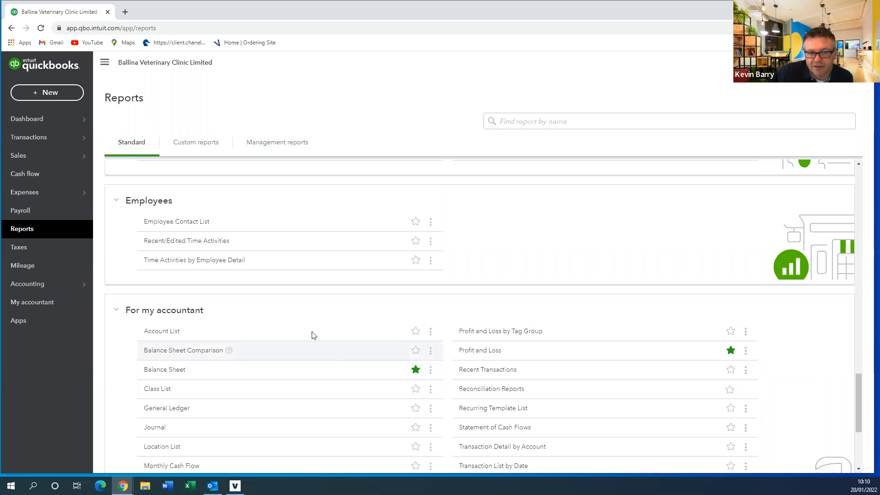
Step: Open the VAT settings for HM Revenue & Customs and change the VAT accounting scheme to Cash
click(40, 250)
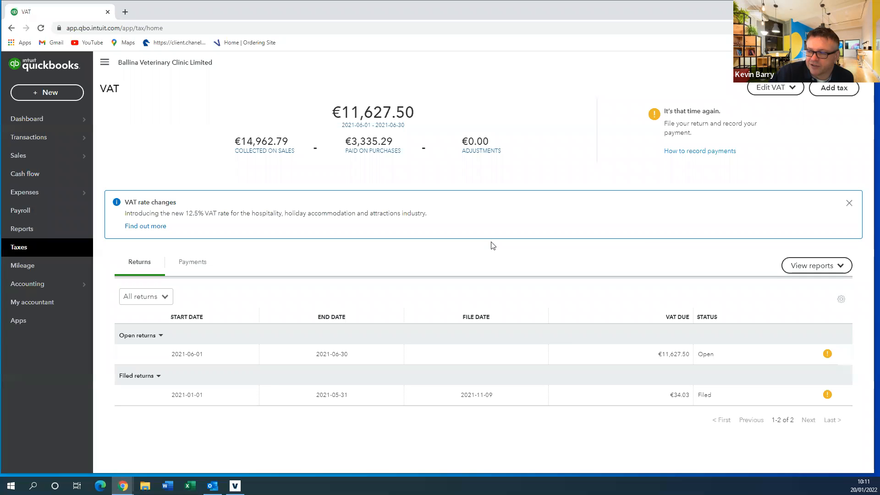
click(776, 88)
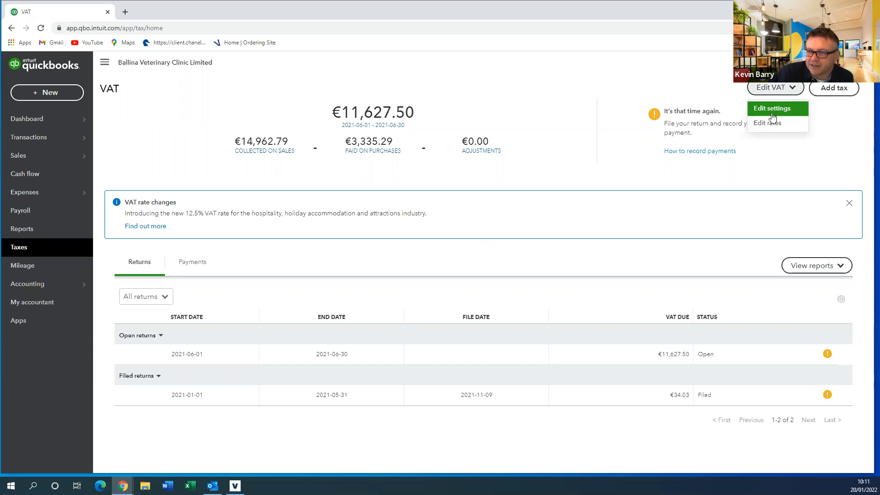
click(774, 109)
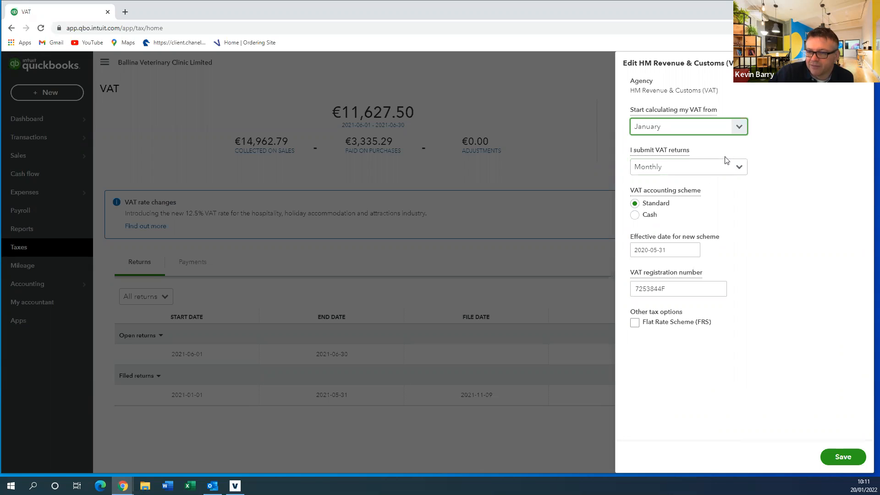
click(647, 216)
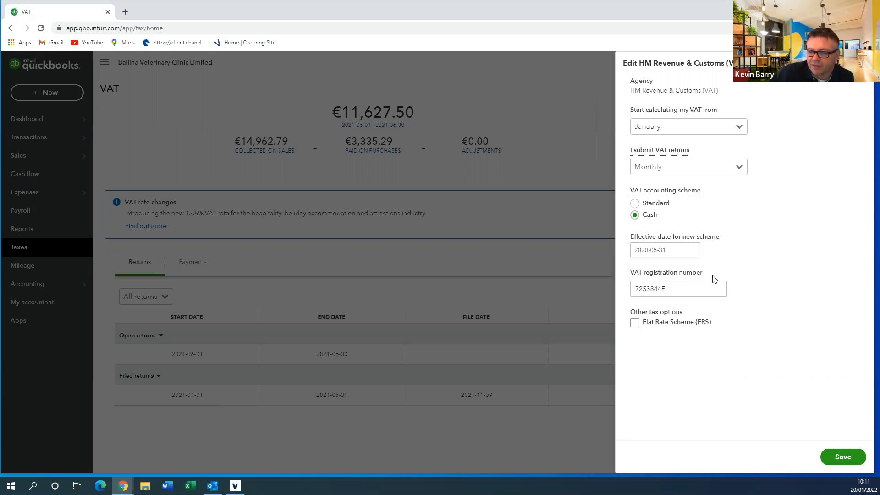
Step: Set the new VAT scheme's effective date to 2020-11-01, then save the settings and confirm the change
click(692, 250)
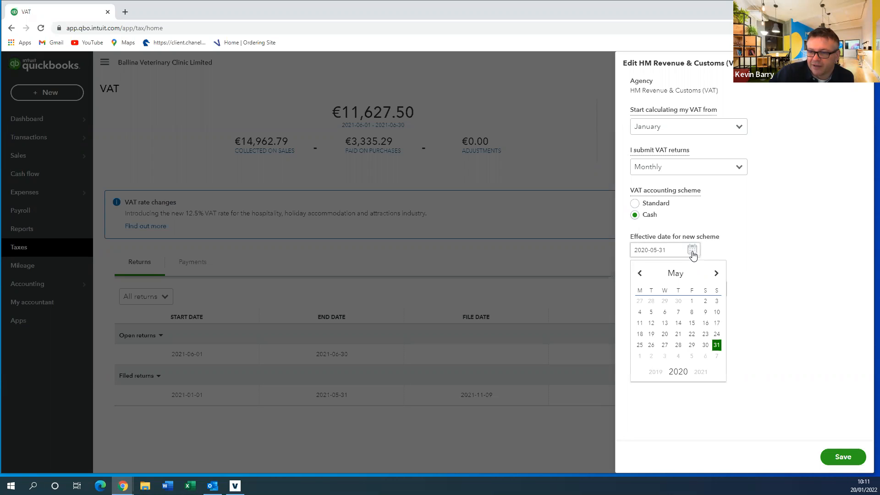
click(716, 274)
click(716, 274)
click(716, 274)
click(716, 274)
click(717, 275)
click(717, 274)
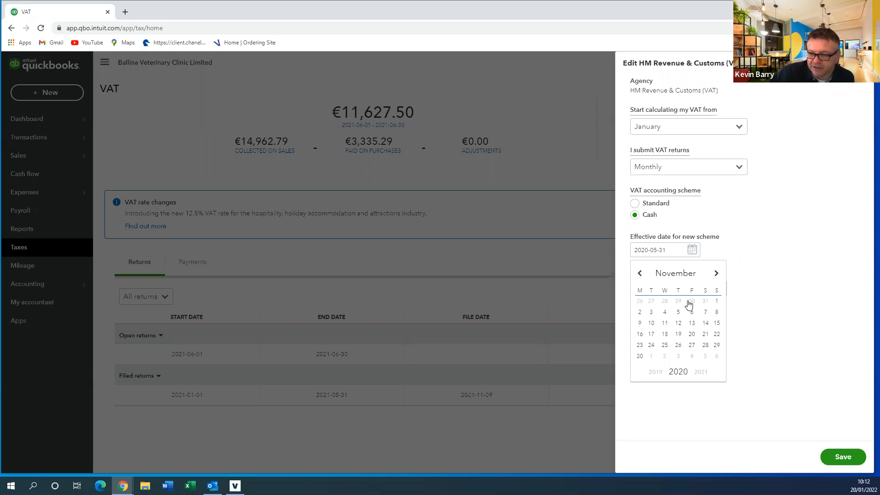
click(717, 303)
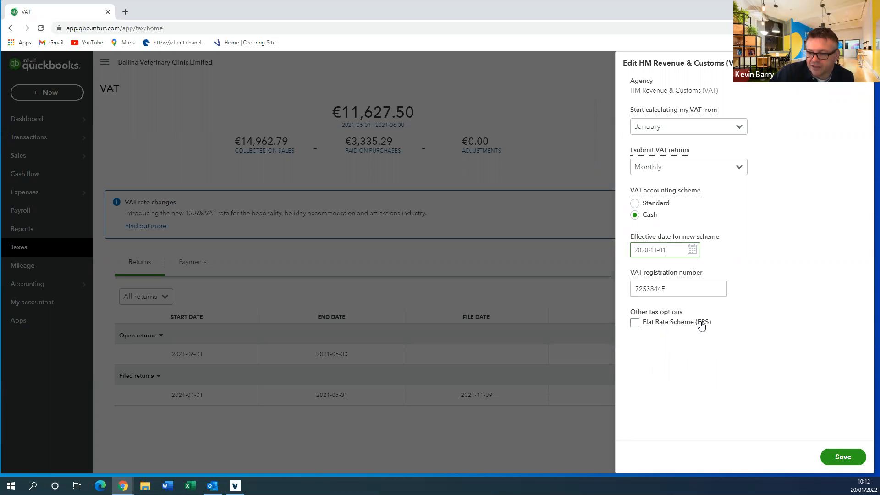
click(839, 455)
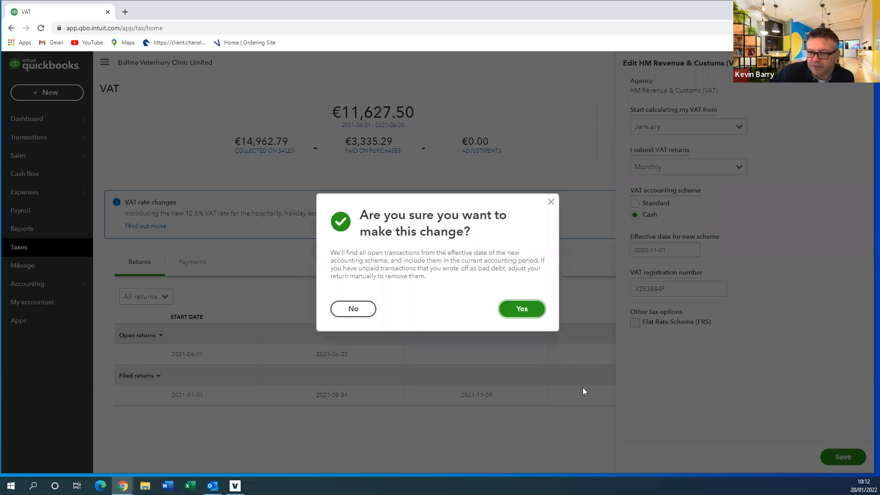
click(527, 312)
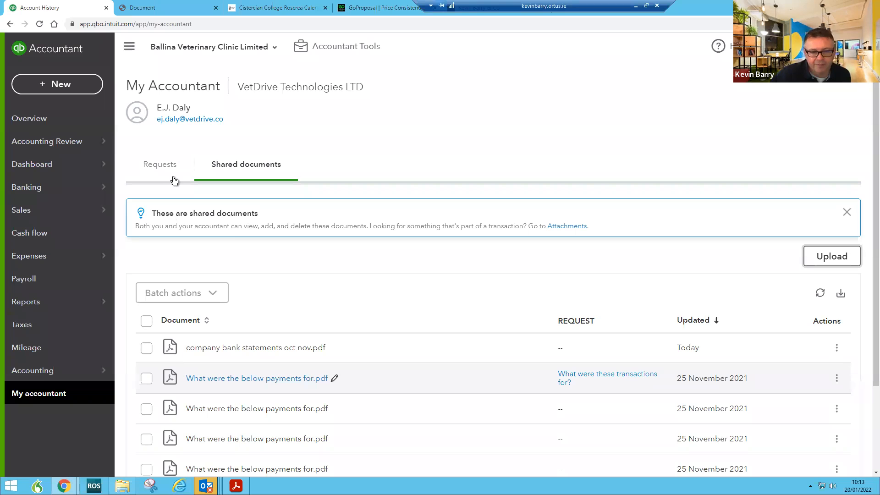
Step: Prepare the open VAT return starting 2021-06-01 and set its end date to 2021-12-31
click(41, 325)
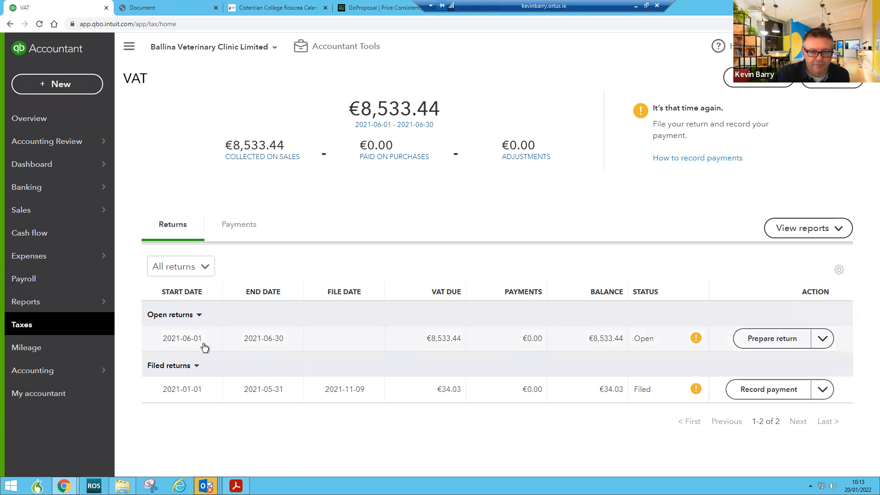
click(784, 340)
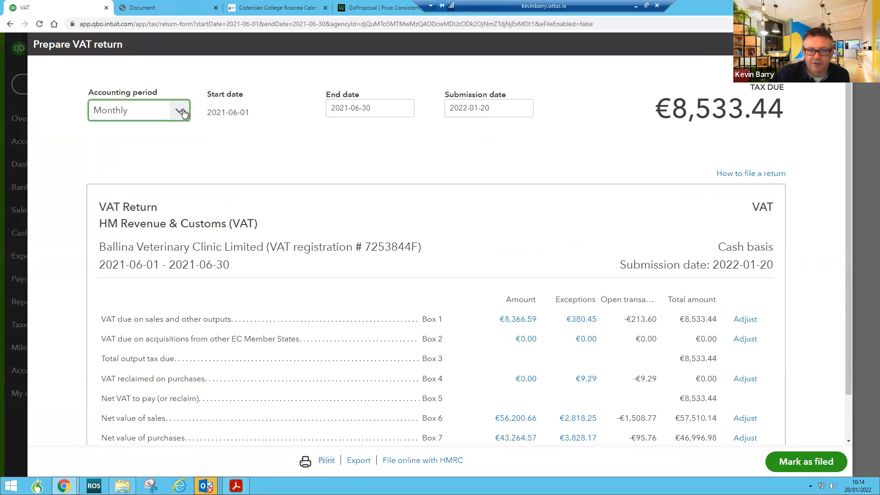
click(404, 109)
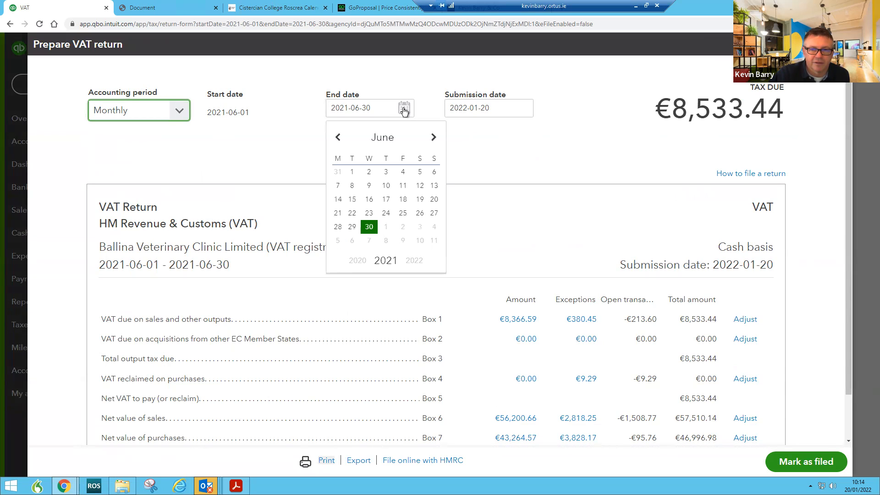
click(434, 138)
click(434, 138)
click(434, 137)
click(434, 137)
click(434, 137)
click(434, 137)
click(402, 226)
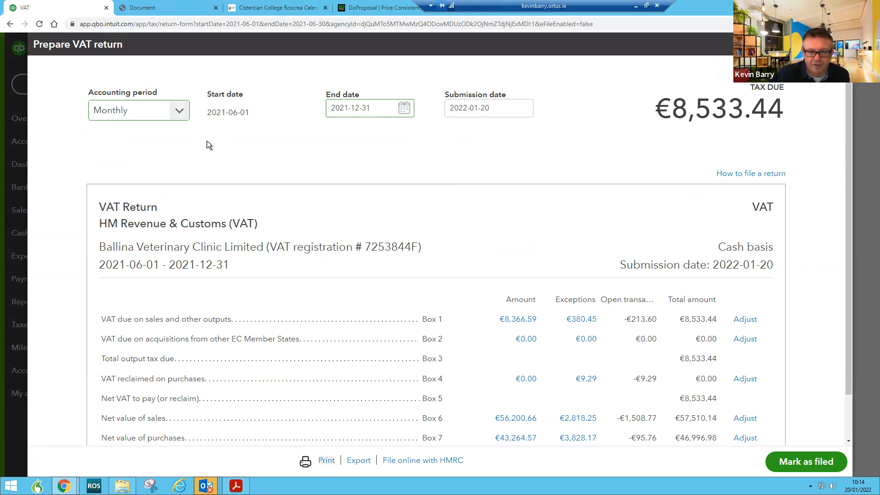
Step: Review the recalculated VAT return with its accounting period left at Monthly, and close it without filing
scroll(397, 190, down, 2)
scroll(397, 190, up, 2)
click(179, 113)
click(261, 147)
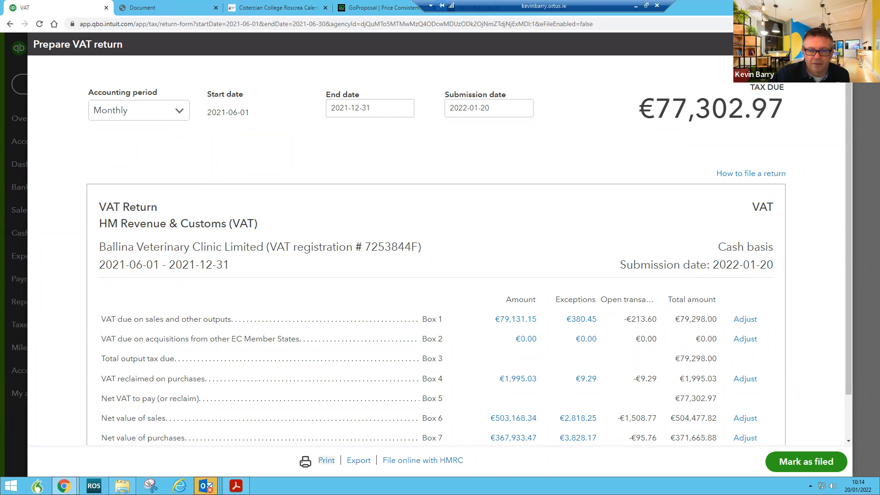
click(839, 44)
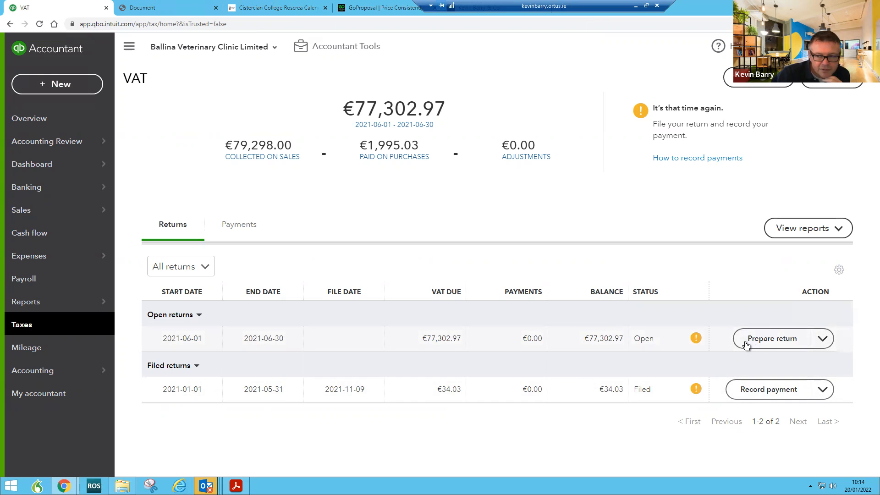
click(824, 338)
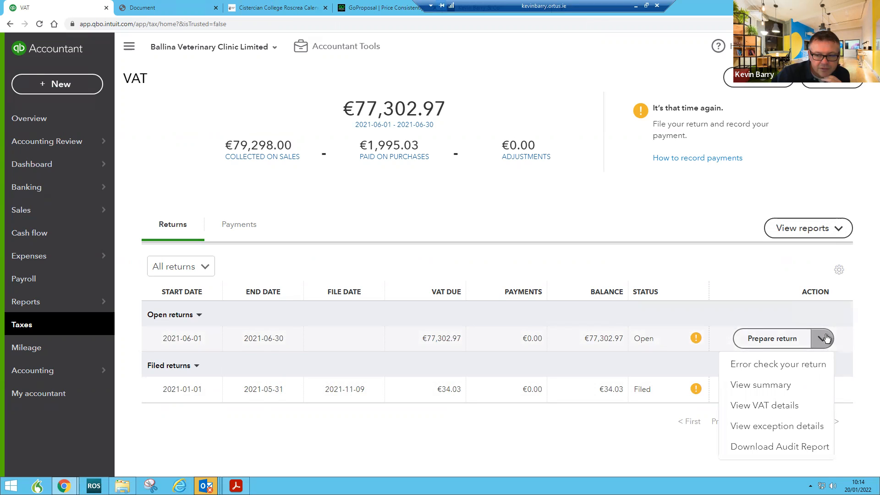
click(713, 252)
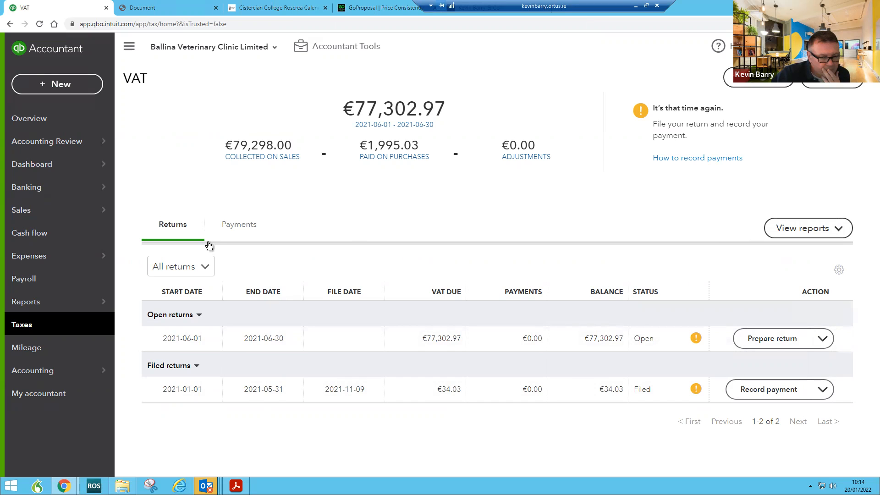
click(728, 87)
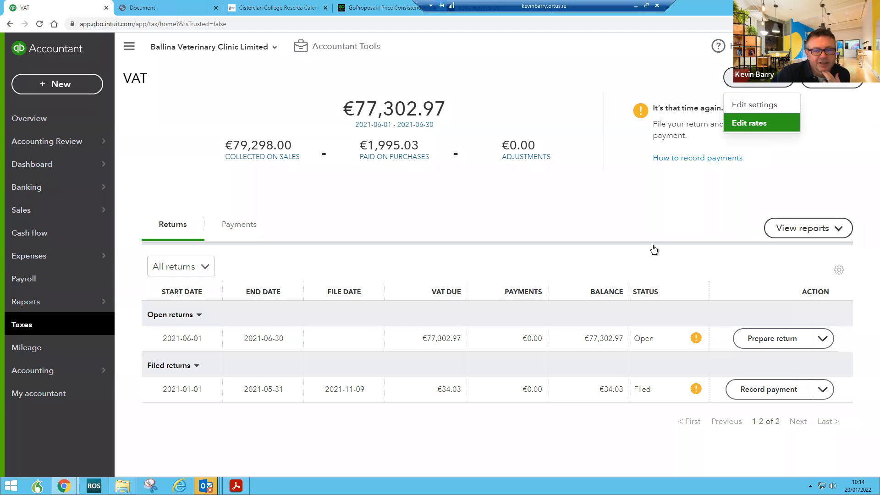
click(198, 315)
click(196, 315)
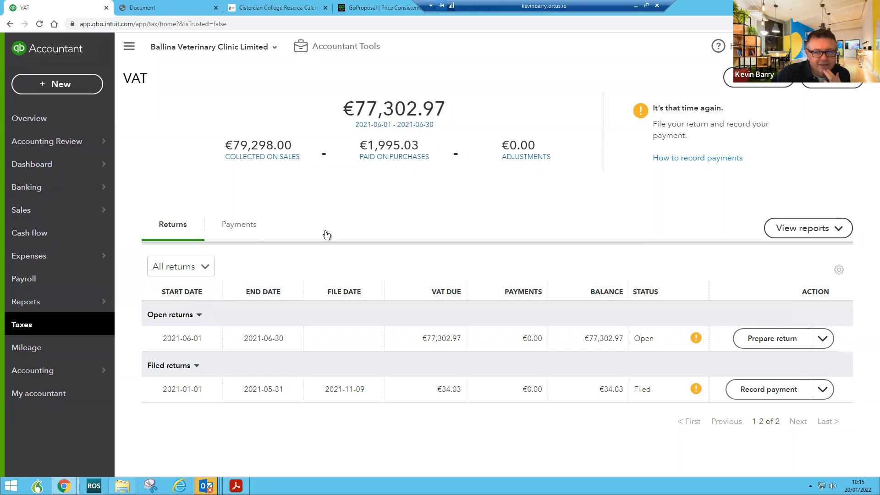
Step: Open the VAT 100 report from the VAT returns page and set its period start date to 2021-11-01
click(799, 237)
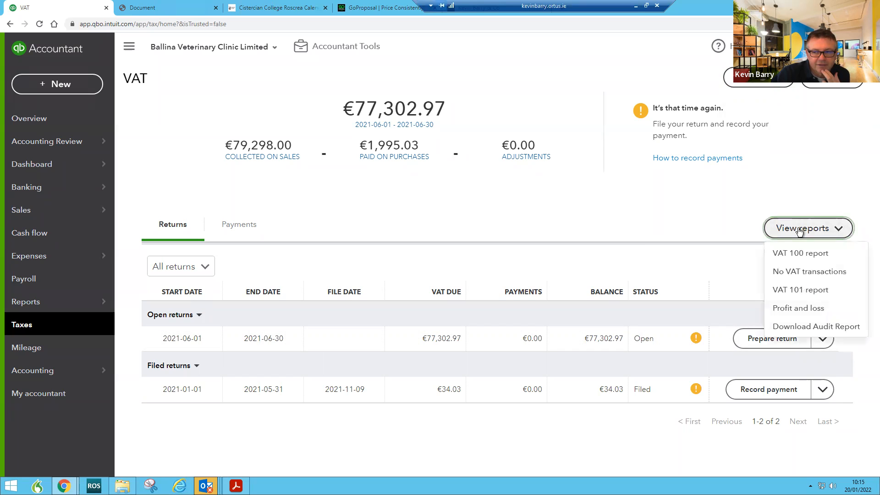
click(791, 252)
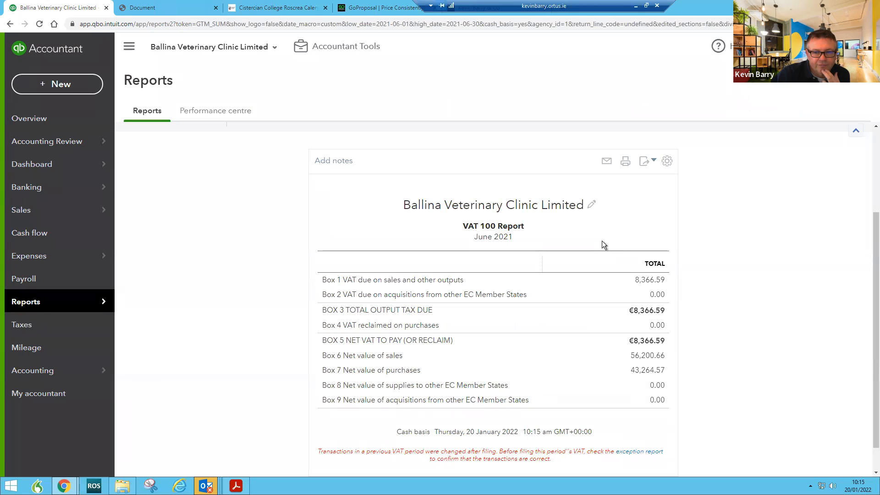
click(324, 196)
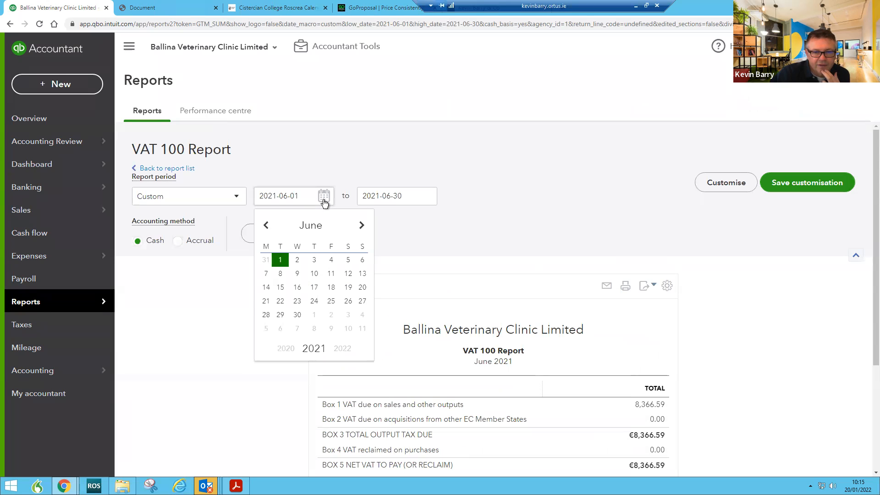
click(359, 227)
click(360, 227)
click(360, 226)
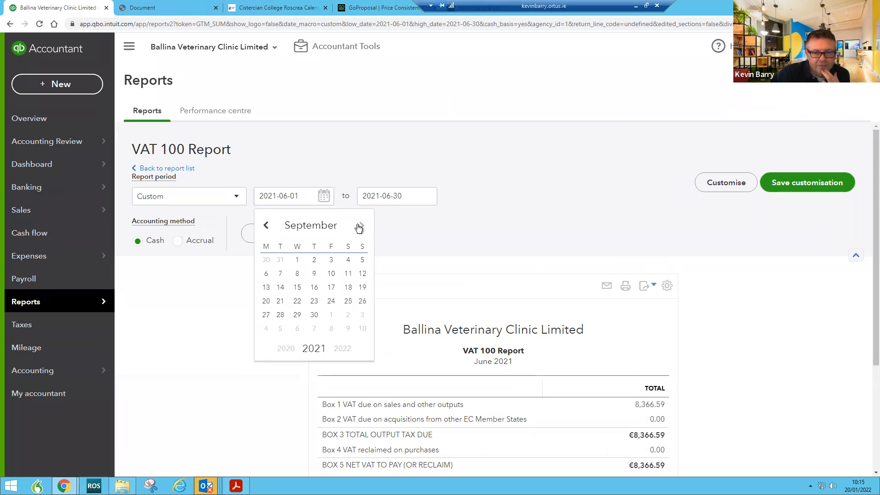
click(360, 226)
click(360, 227)
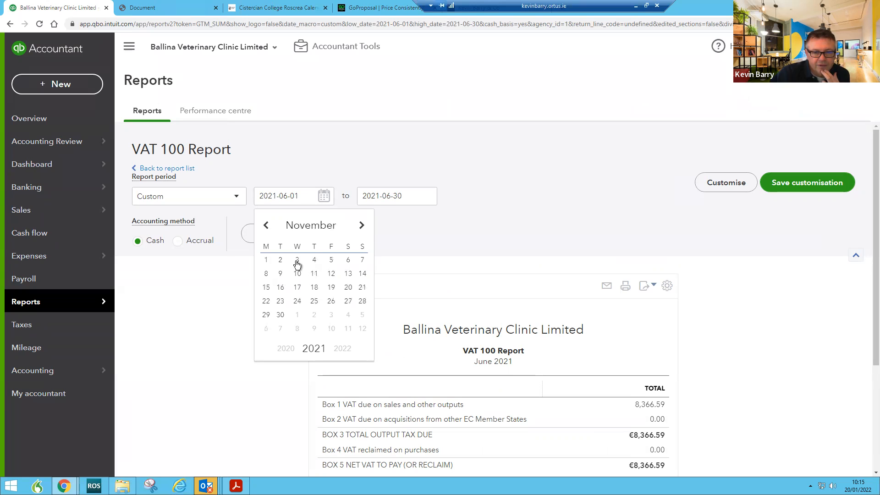
click(267, 260)
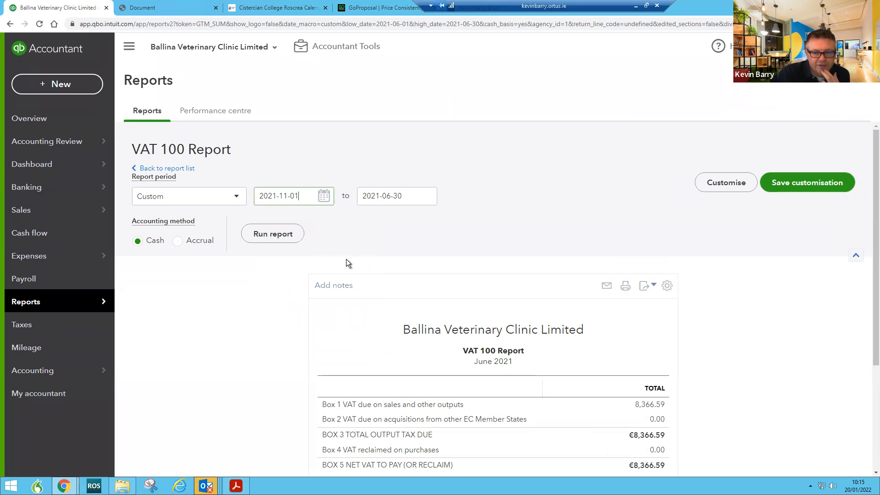
Step: Set the VAT 100 report's end date to 2021-12-31 and run it on the cash basis
click(426, 198)
click(465, 226)
click(464, 226)
click(465, 226)
click(465, 225)
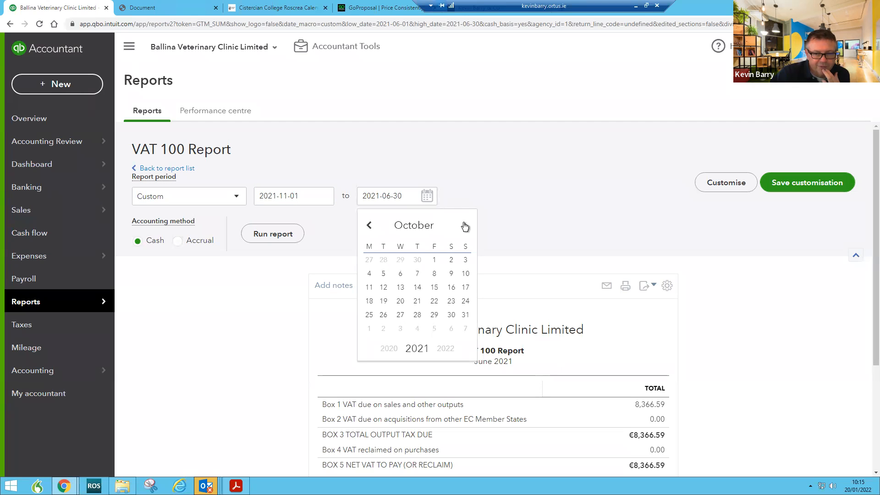
click(465, 226)
click(464, 226)
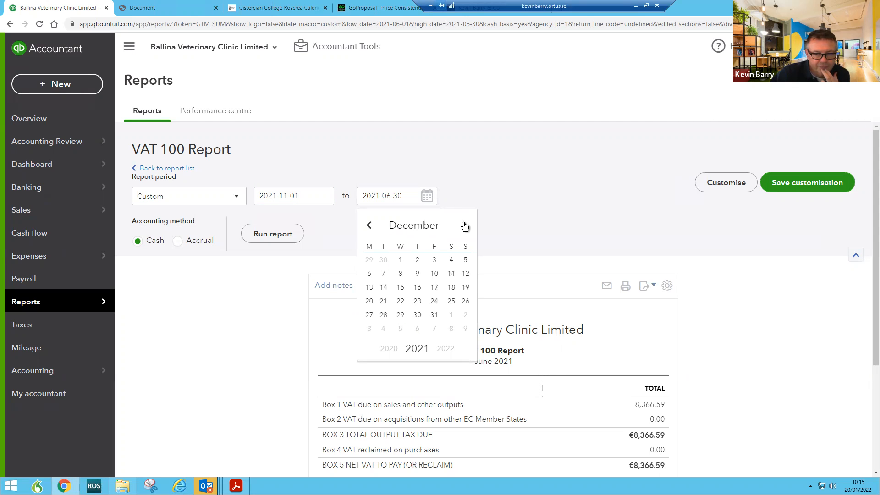
click(434, 315)
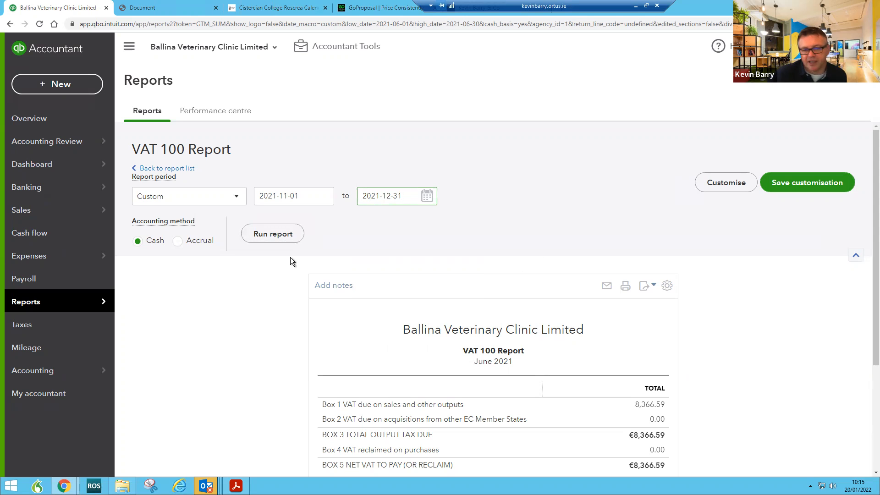
click(282, 235)
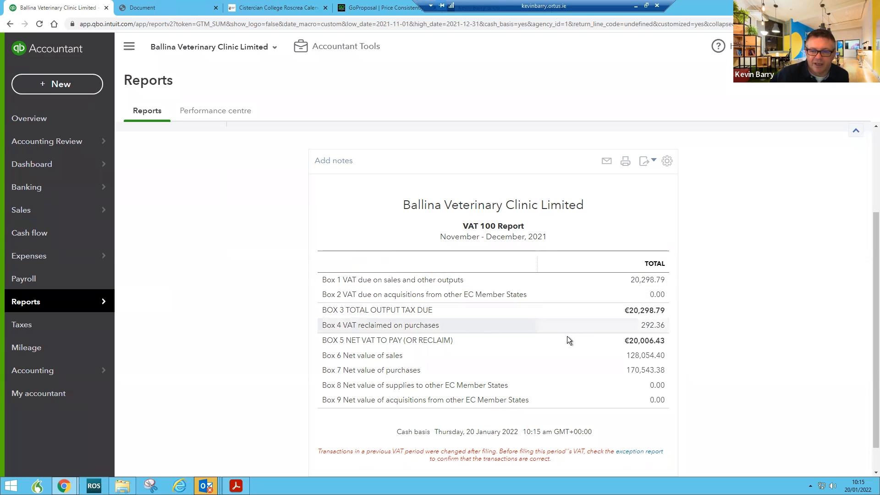
Step: Switch the VAT 100 report's accounting method to Accrual, rerun it and review the box totals
scroll(303, 228, up, 3)
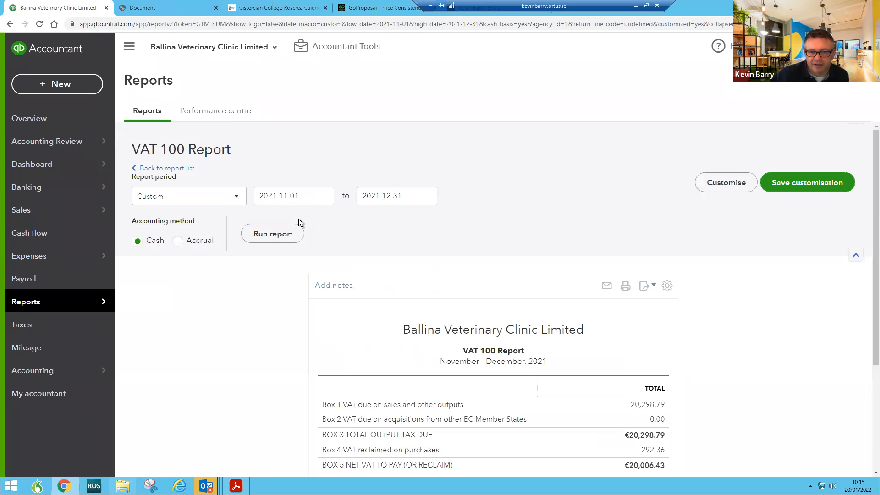
click(178, 241)
click(273, 235)
scroll(373, 245, down, 3)
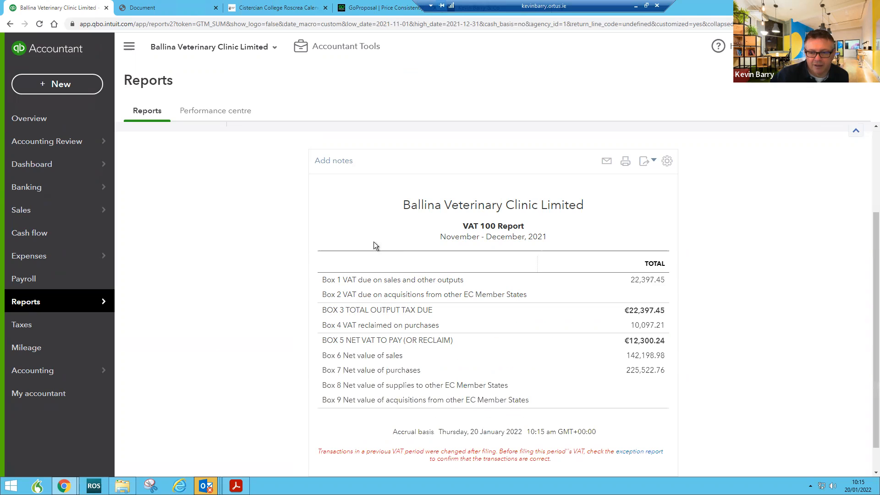
Step: Review the transactions behind Box 4 VAT reclaimed on purchases, and return to the VAT 100 summary
click(651, 326)
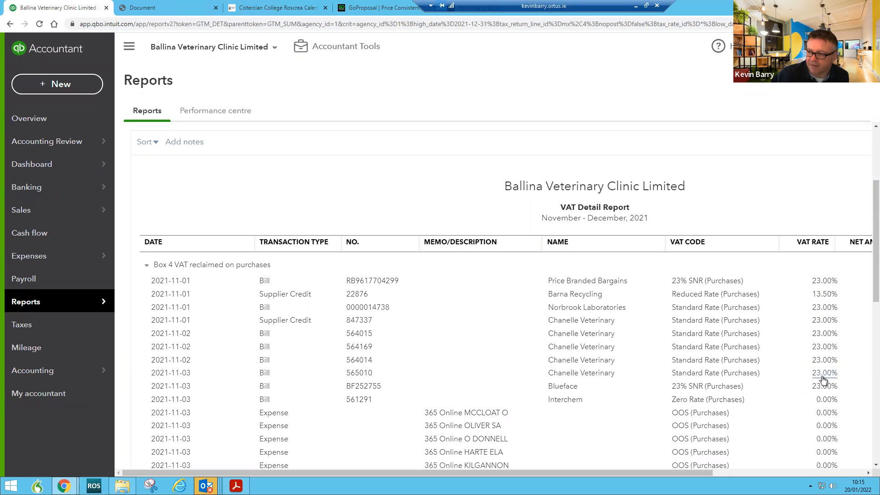
scroll(818, 377, down, 10)
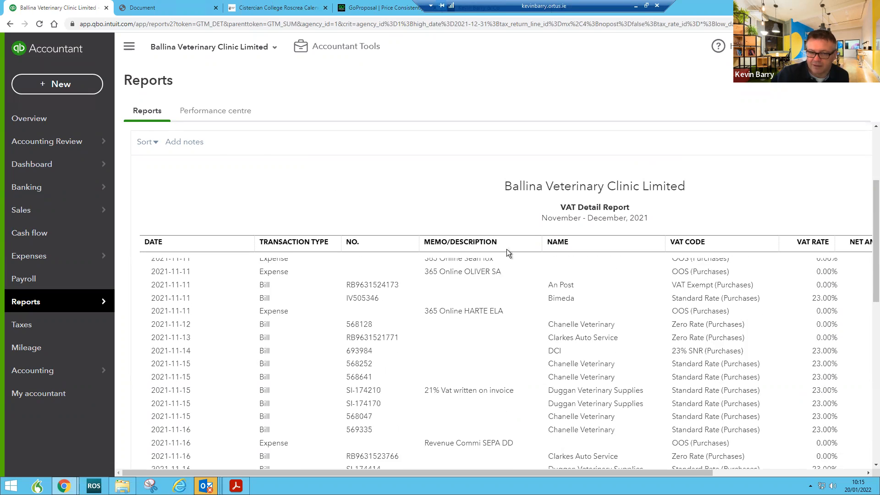
scroll(260, 167, up, 3)
click(193, 169)
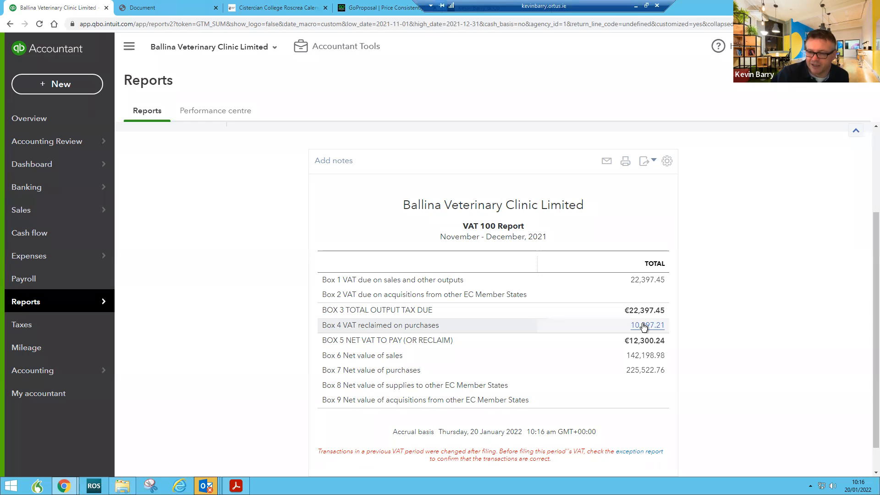
Step: Rerun the VAT 100 report with the Cash accounting method and check the Box 1 VAT due on sales
scroll(529, 310, up, 3)
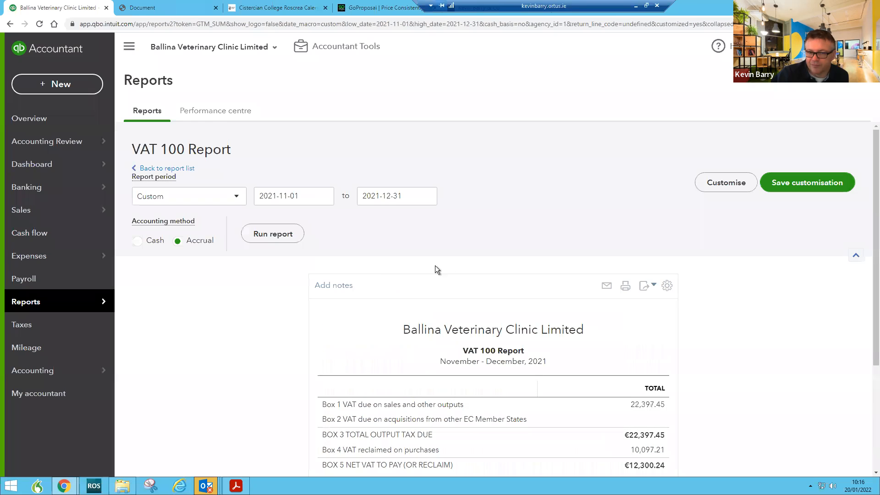
click(137, 242)
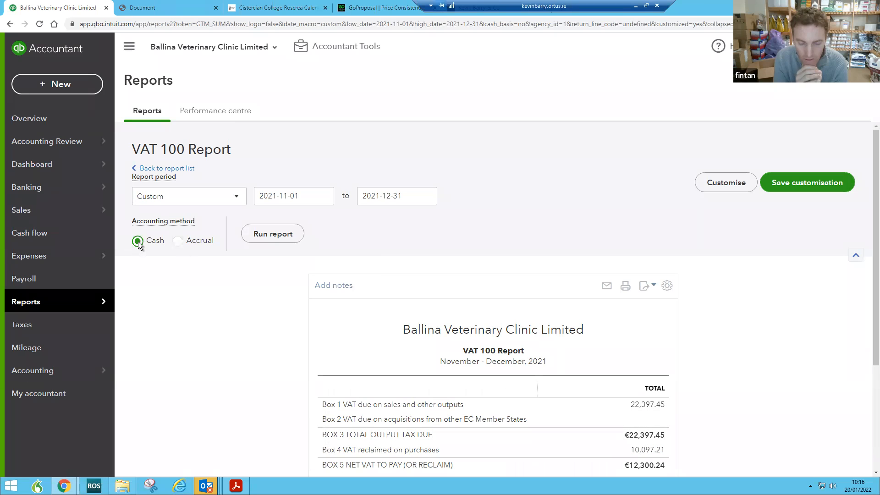
click(278, 235)
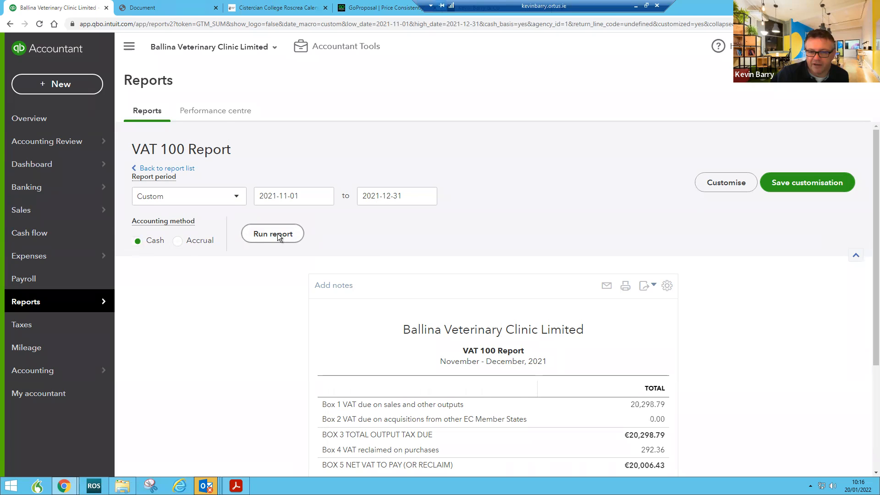
scroll(280, 231, down, 3)
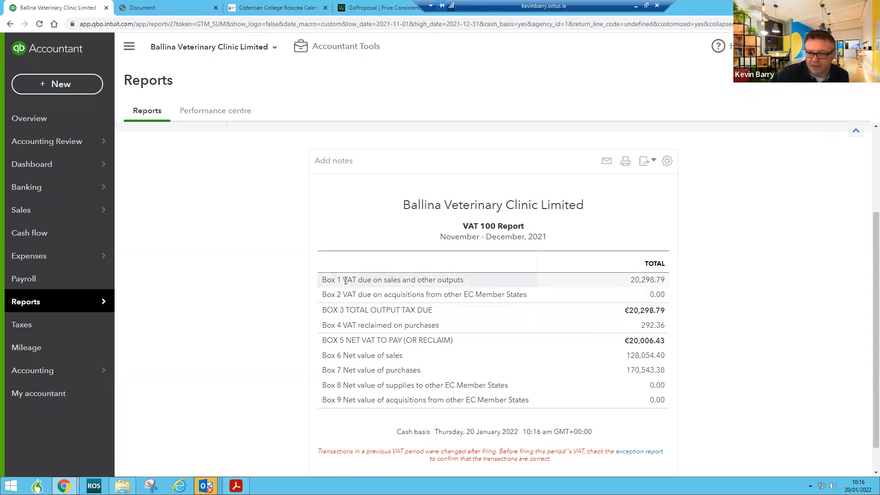
drag(626, 280, 665, 281)
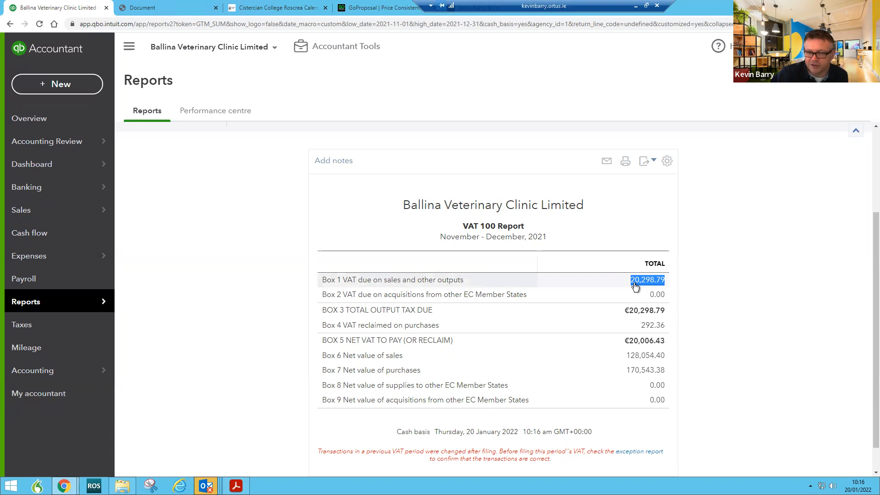
Step: Return the VAT 100 report to the Accrual method and run it again to compare with the cash figures
scroll(247, 202, up, 3)
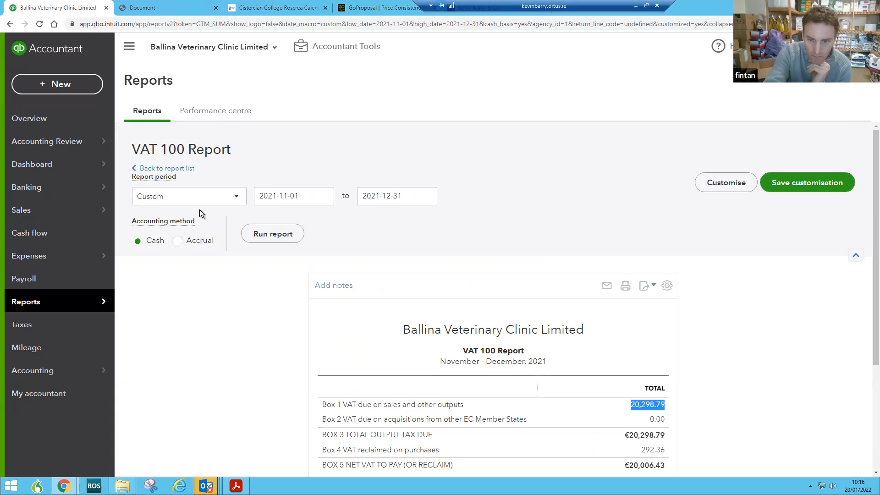
click(180, 243)
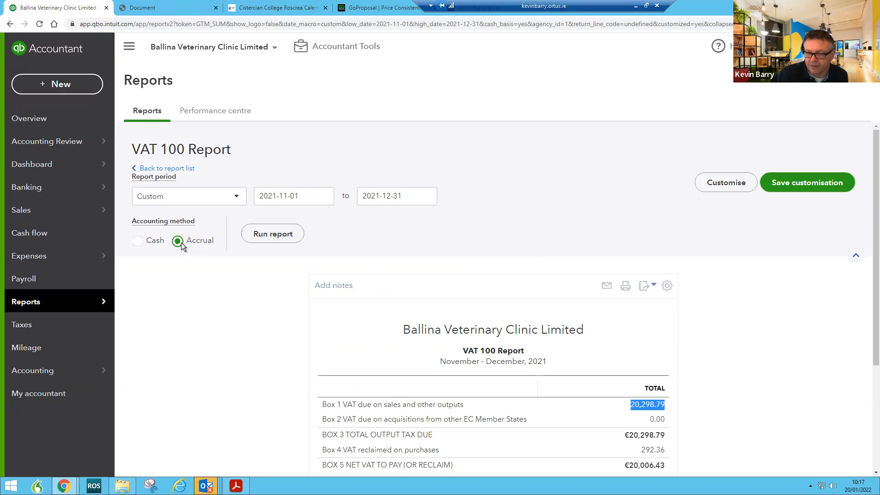
click(257, 235)
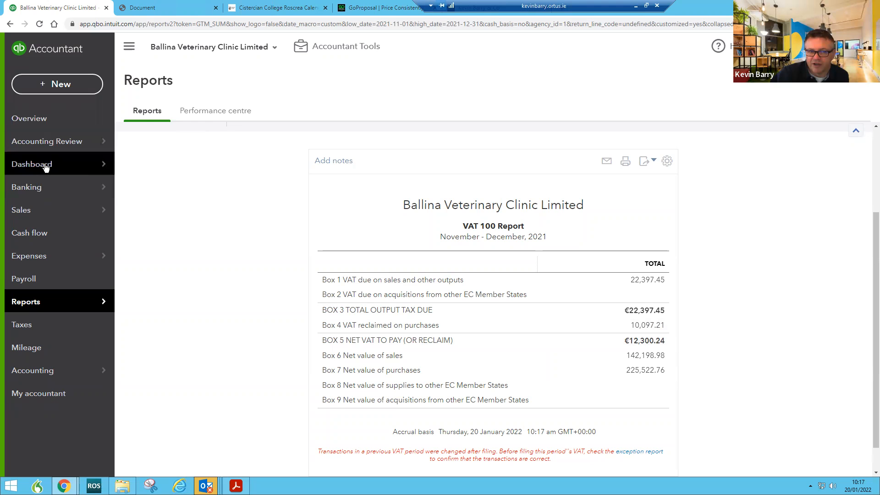
Step: Check the clinic's business overview, return to the VAT returns page and show the available VAT reports
mouse_move(46, 167)
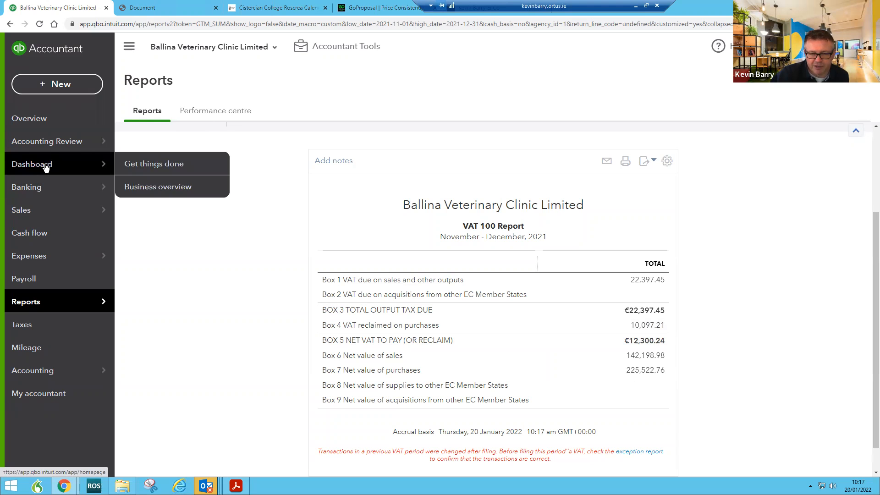
click(46, 166)
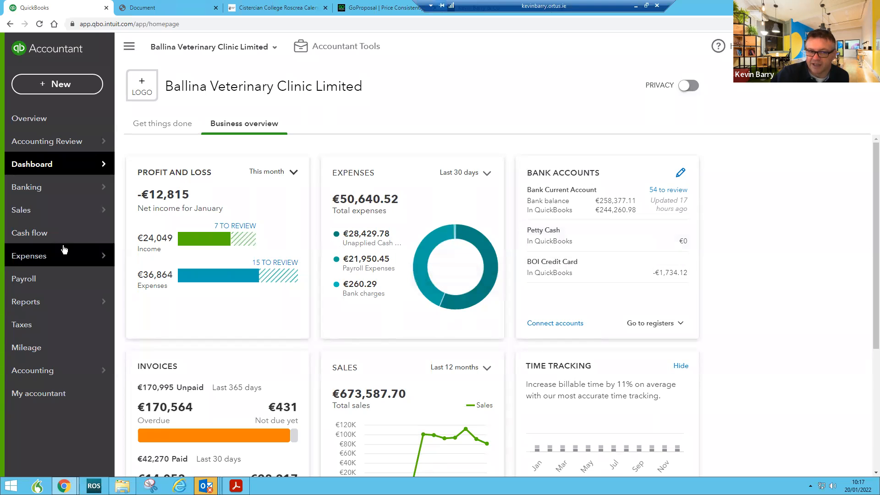
click(36, 321)
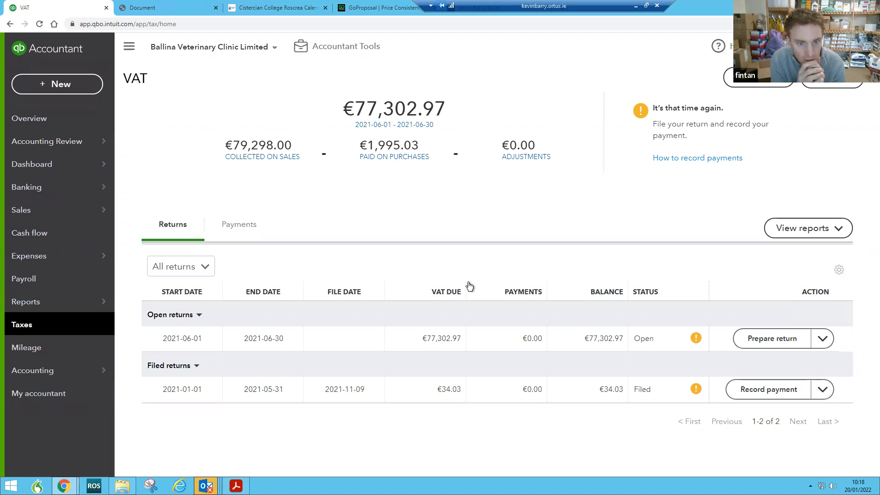
mouse_move(37, 303)
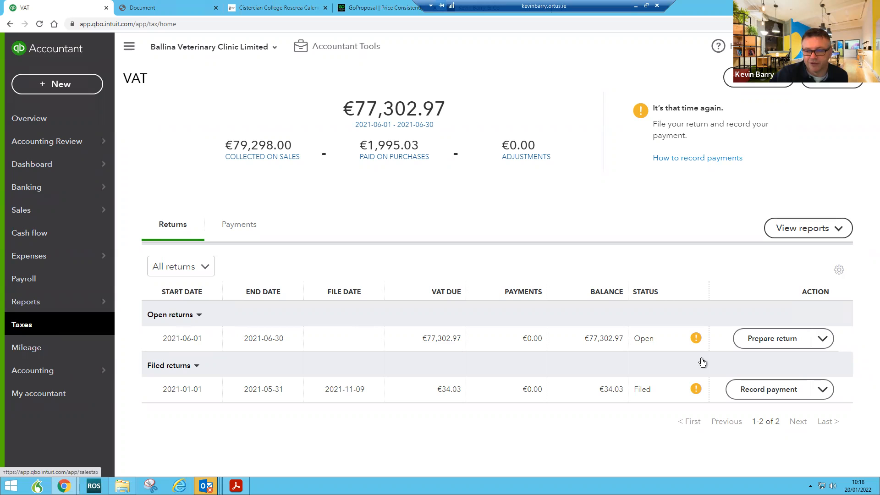
click(838, 230)
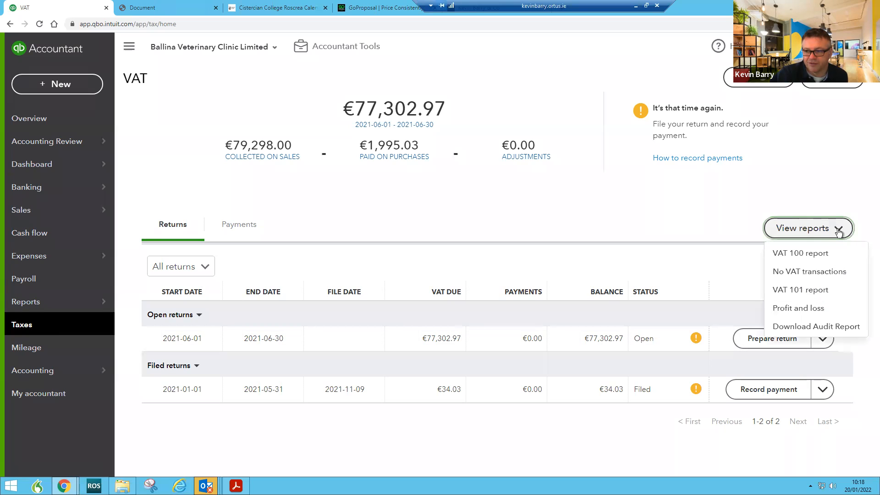